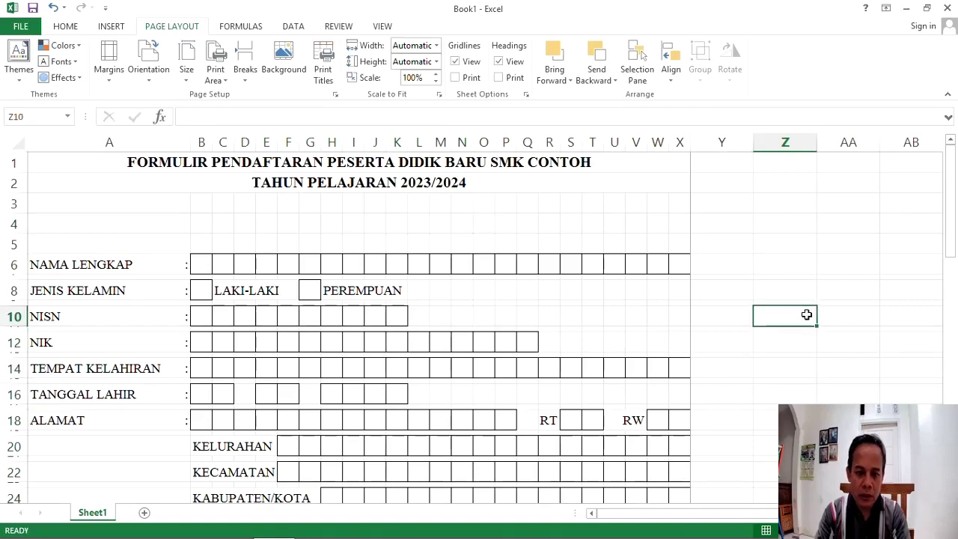
Step: Leave the registration form and open the File Info page for Book1
click(764, 418)
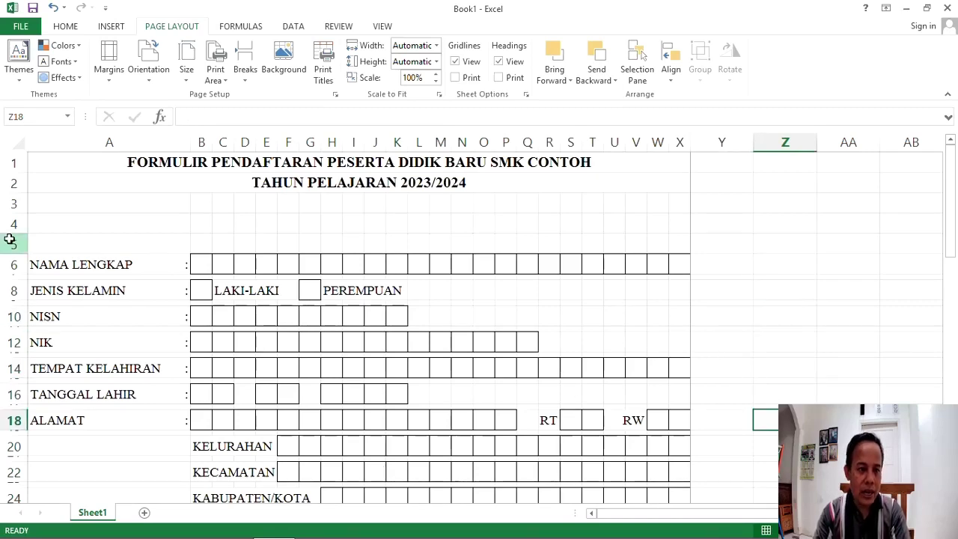
click(22, 27)
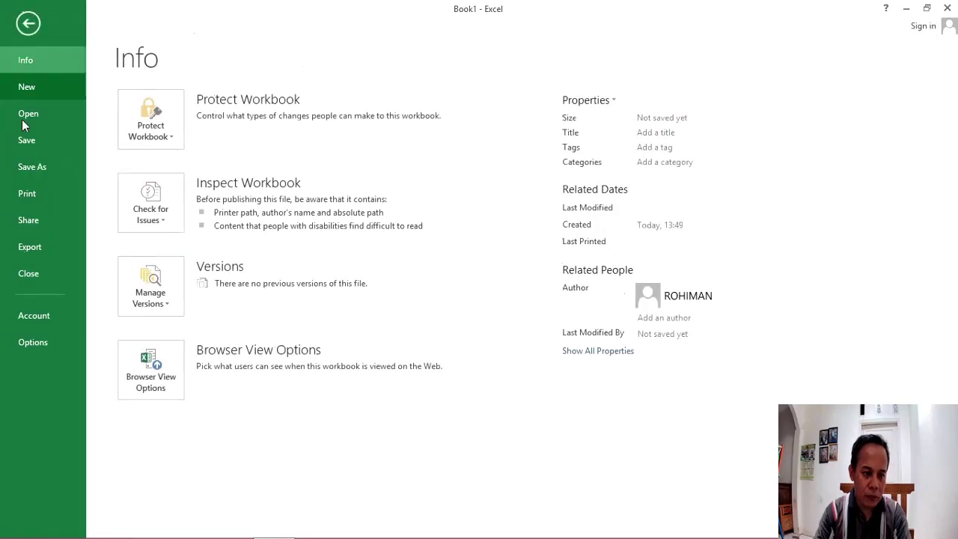
Step: Preview the registration form's printout in the Print view
click(27, 193)
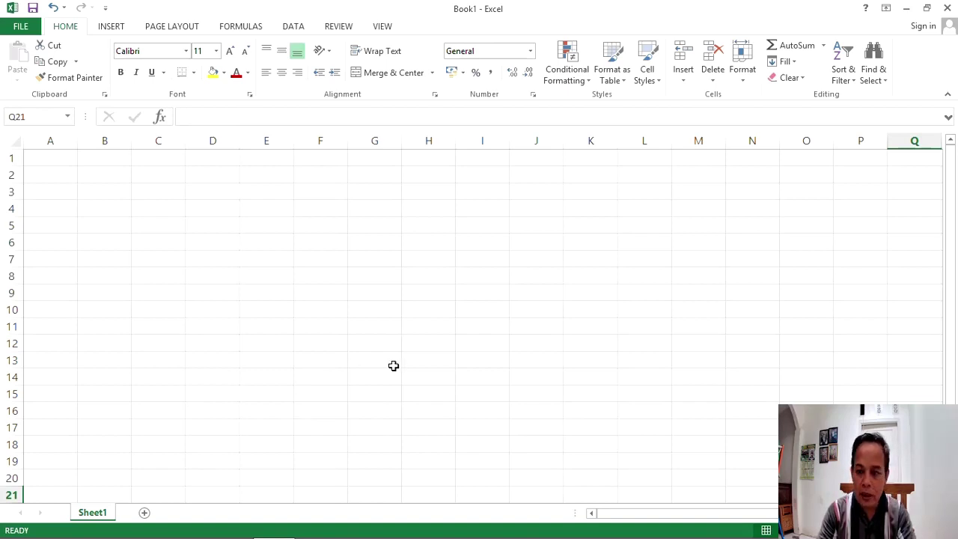
Step: Select the whole blank sheet and set every row height to 16
click(56, 164)
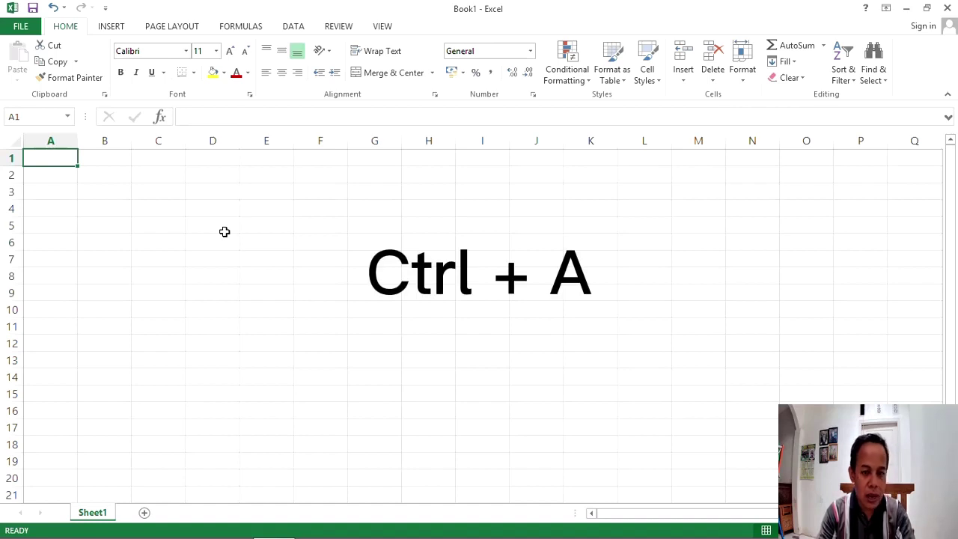
key(ctrl+a)
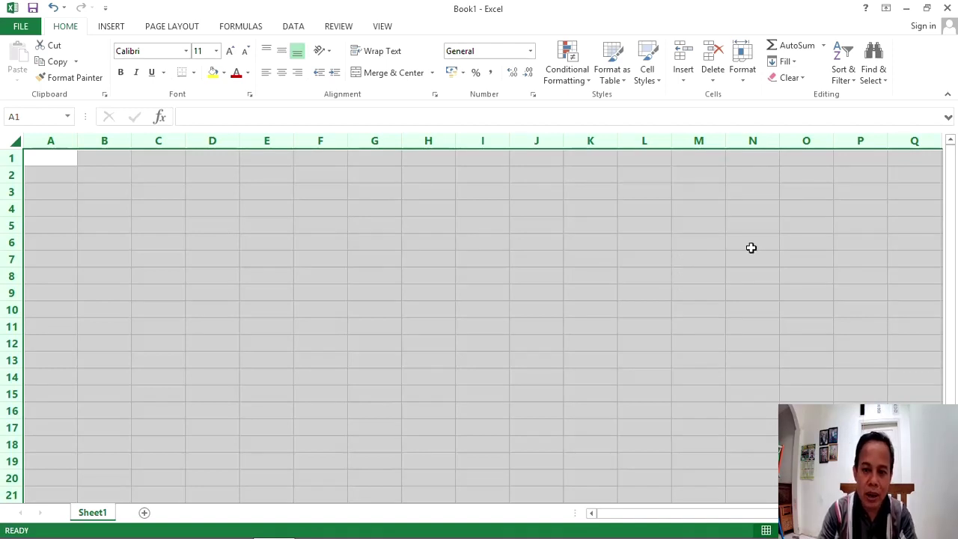
click(748, 75)
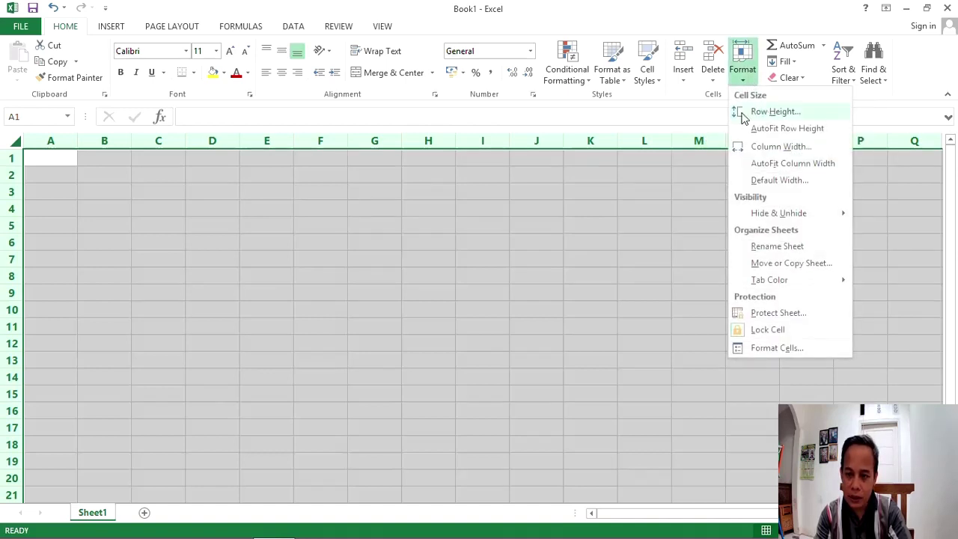
click(797, 118)
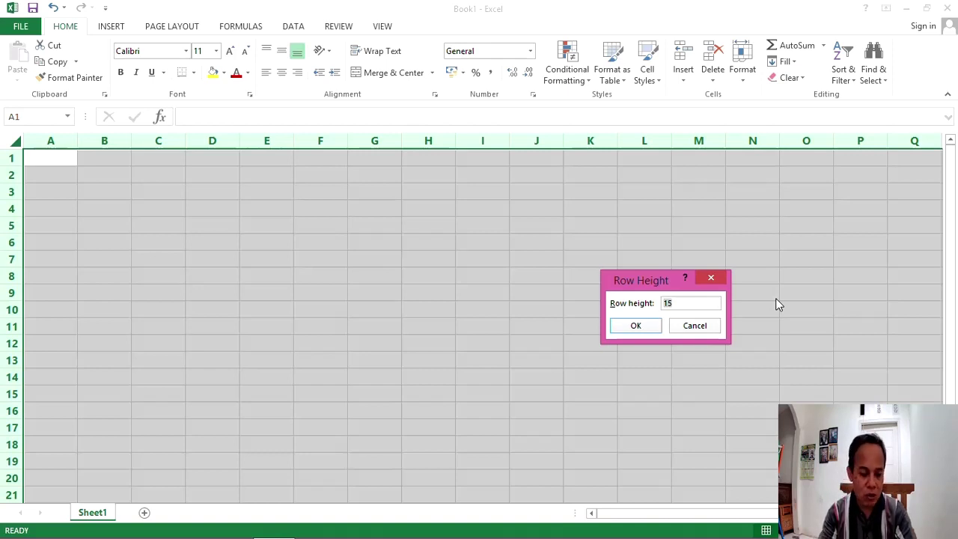
text(1)
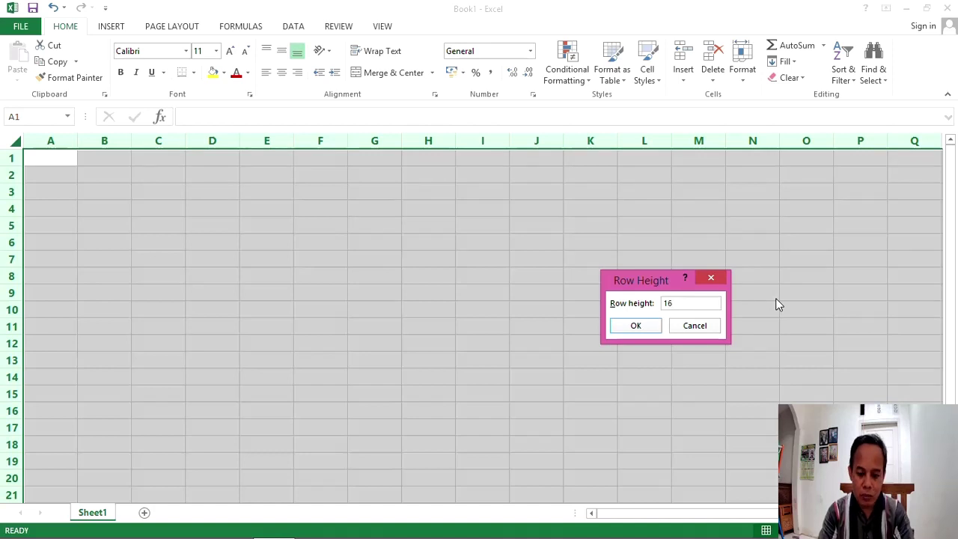
key(Return)
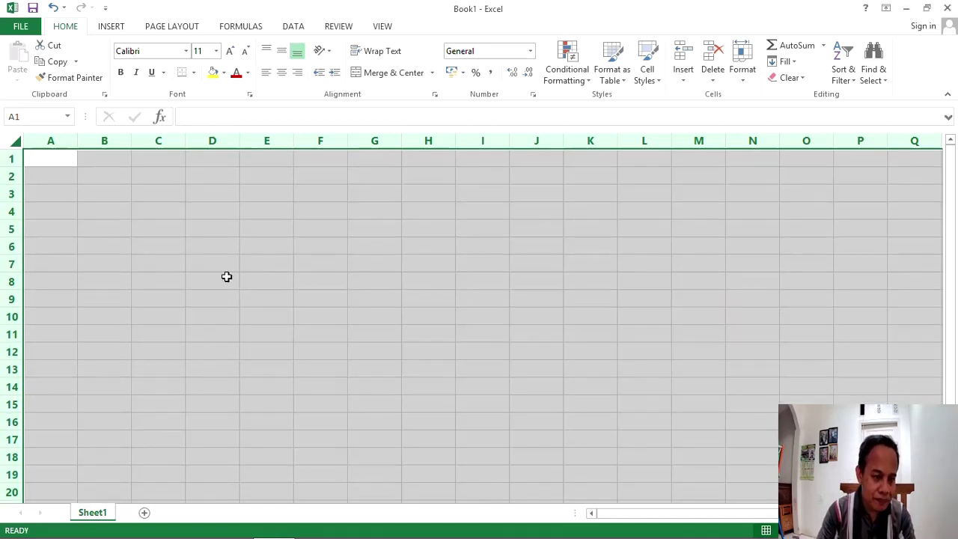
key(Down)
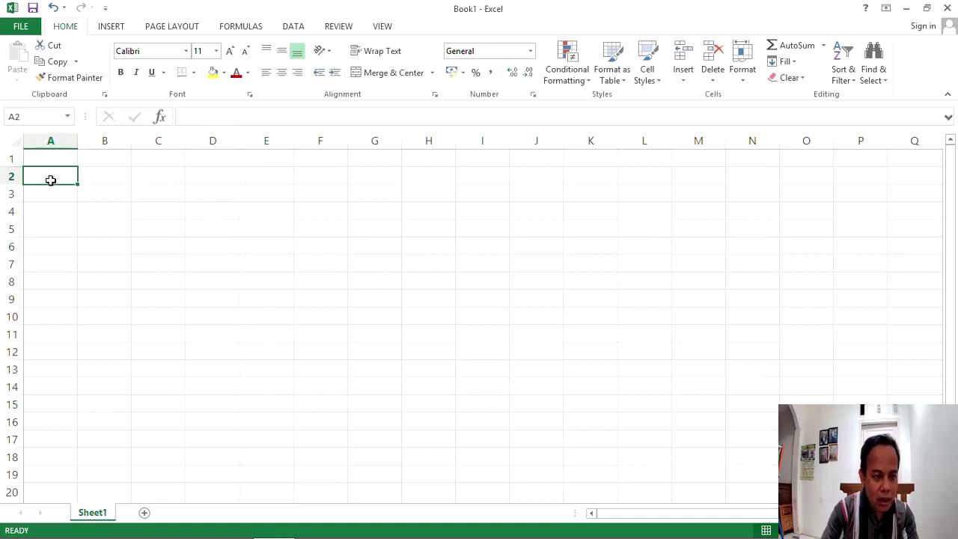
Step: Select the box range from B3 across row 3 to X3
click(51, 211)
click(52, 266)
click(54, 194)
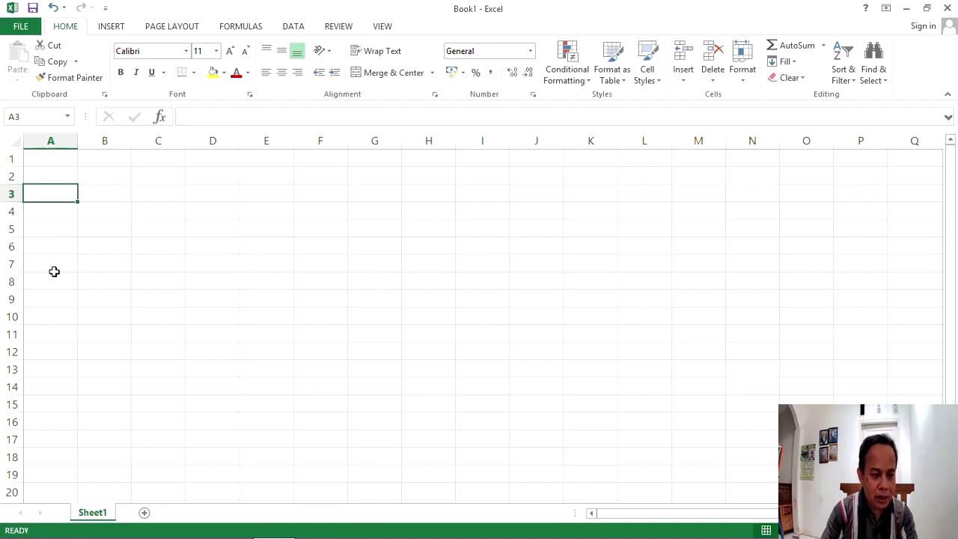
click(58, 228)
click(55, 264)
click(41, 351)
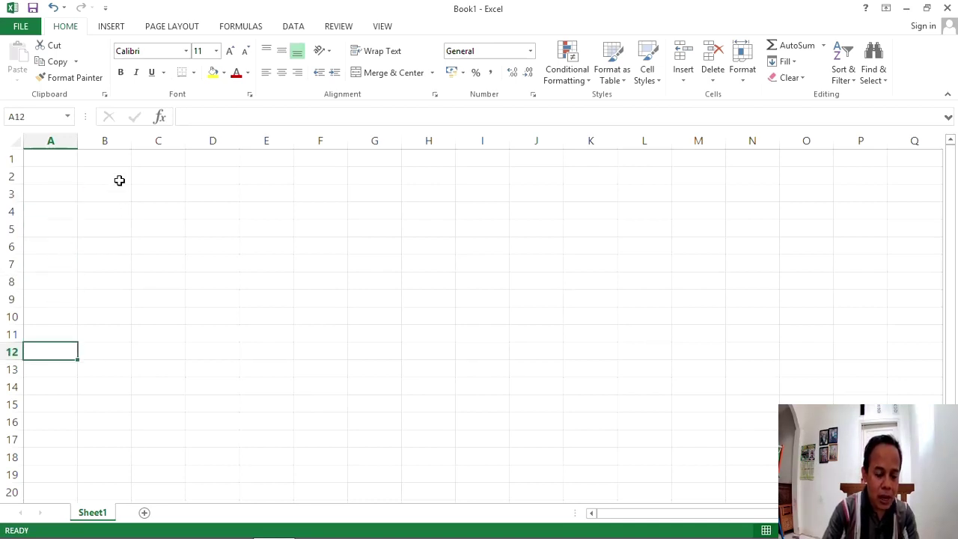
click(110, 210)
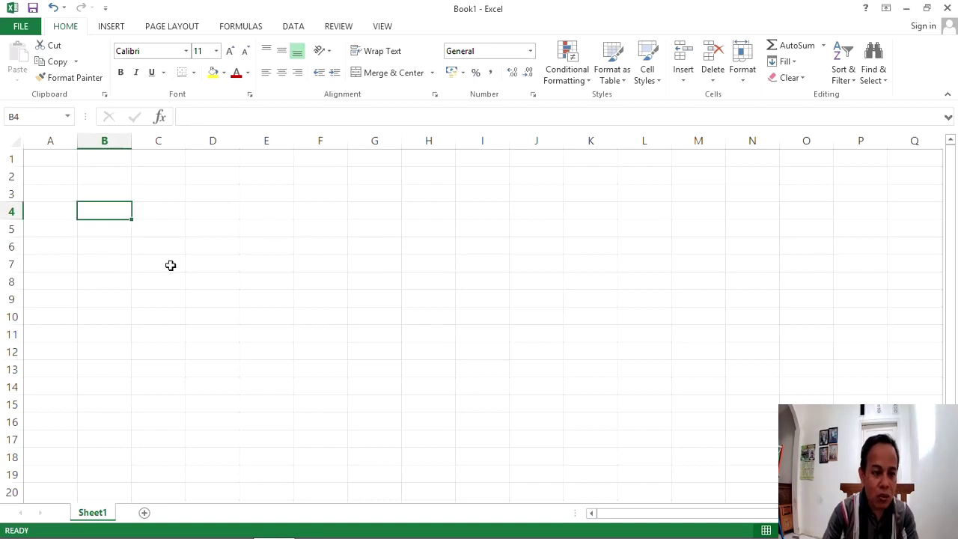
click(102, 193)
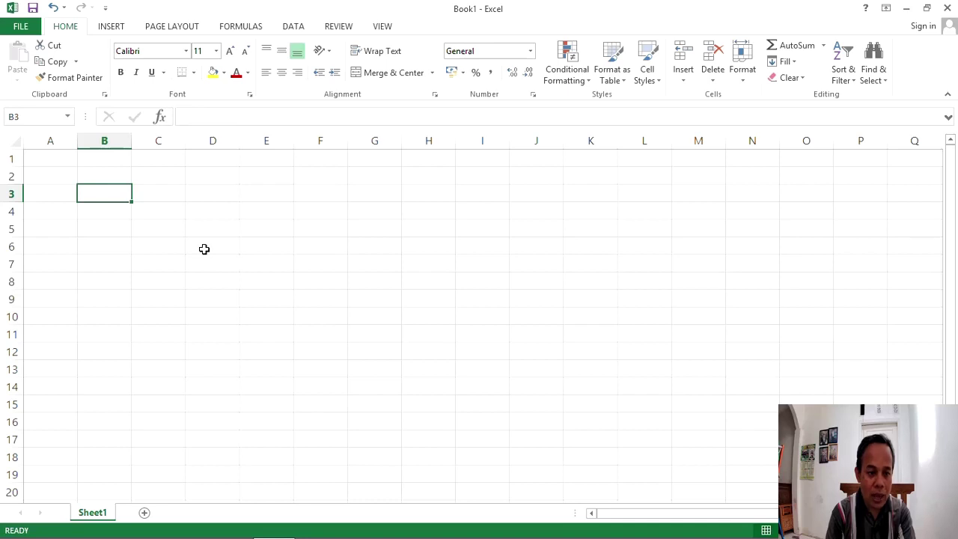
key(shift+Right)
key(shift+Right)
key(shift+Right)
key(shift+Right)
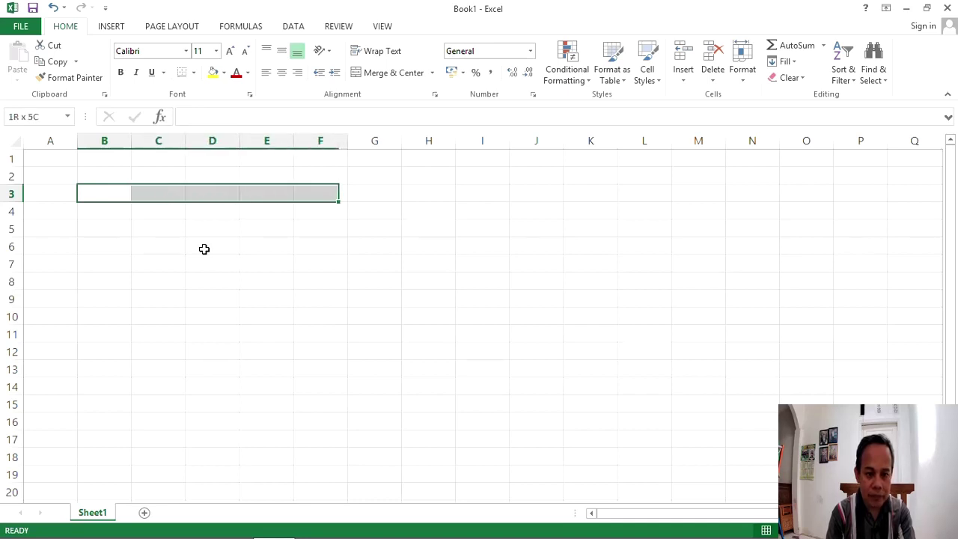
key(shift+Right)
key(shift+Right)
key(shift+Right)
key(shift+Right)
key(shift+Right)
key(shift+Right)
key(shift+Right)
key(shift+Right)
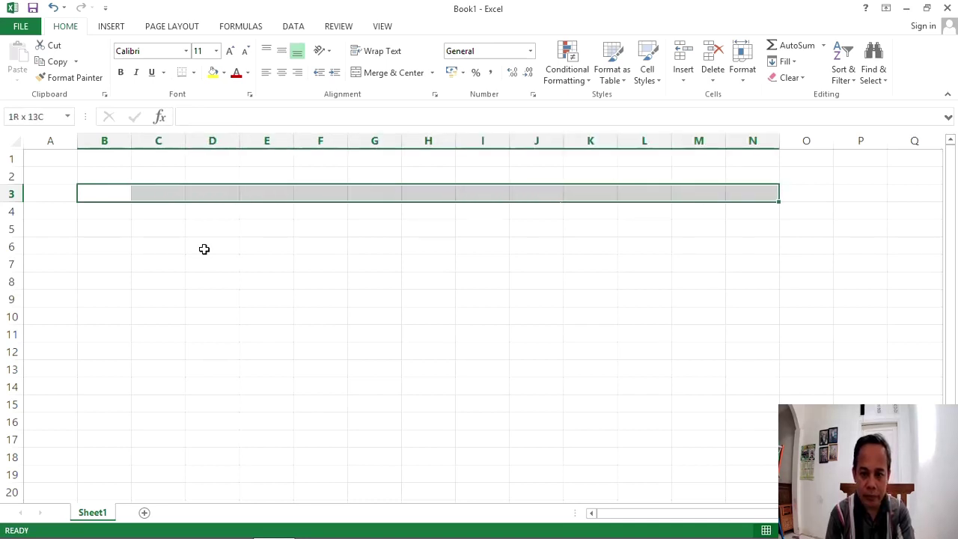
key(shift+Right)
key(shift+Right)
key(shift+Right)
key(shift+Right)
key(shift+Right)
key(shift+Right)
key(shift+Right)
key(shift+Right)
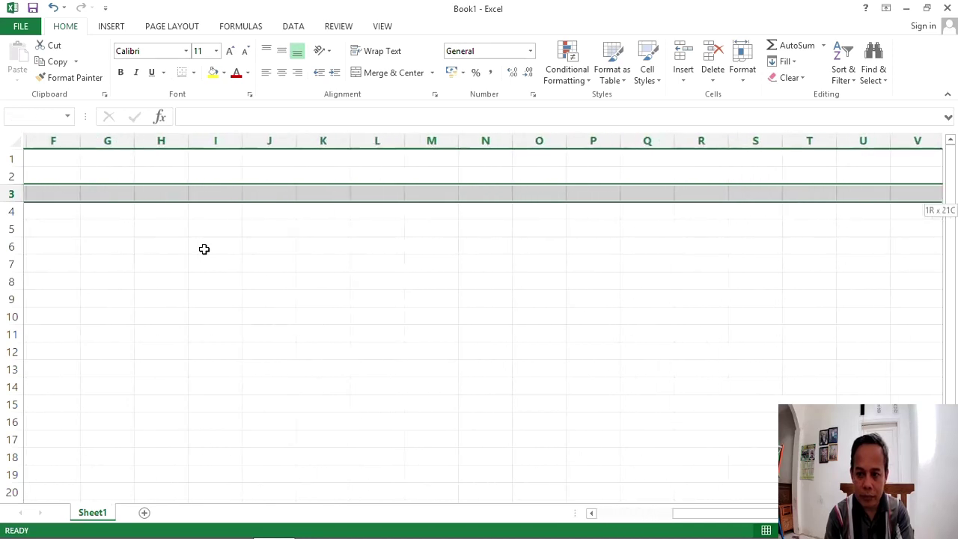
key(shift+Right)
key(shift+Right)
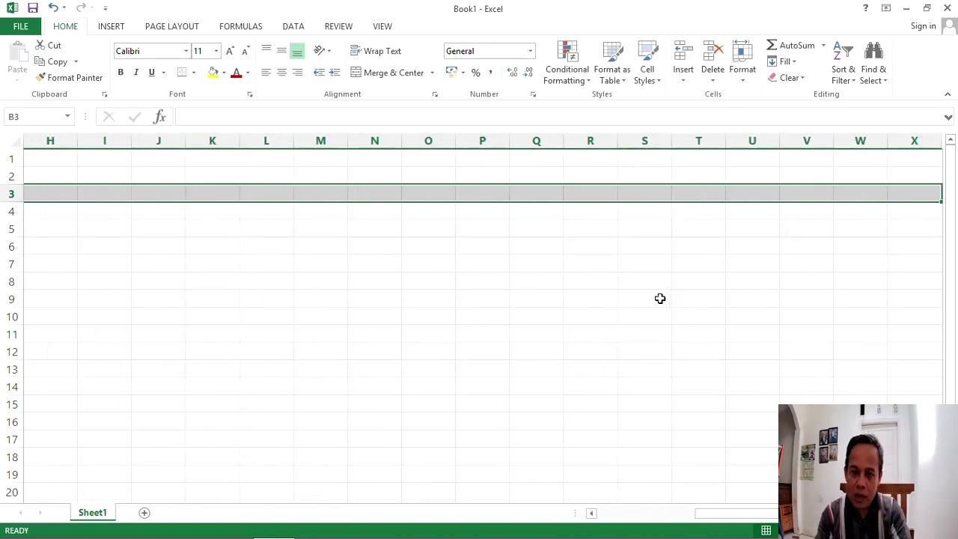
Step: Set the width of columns B through X to 2,4
click(745, 81)
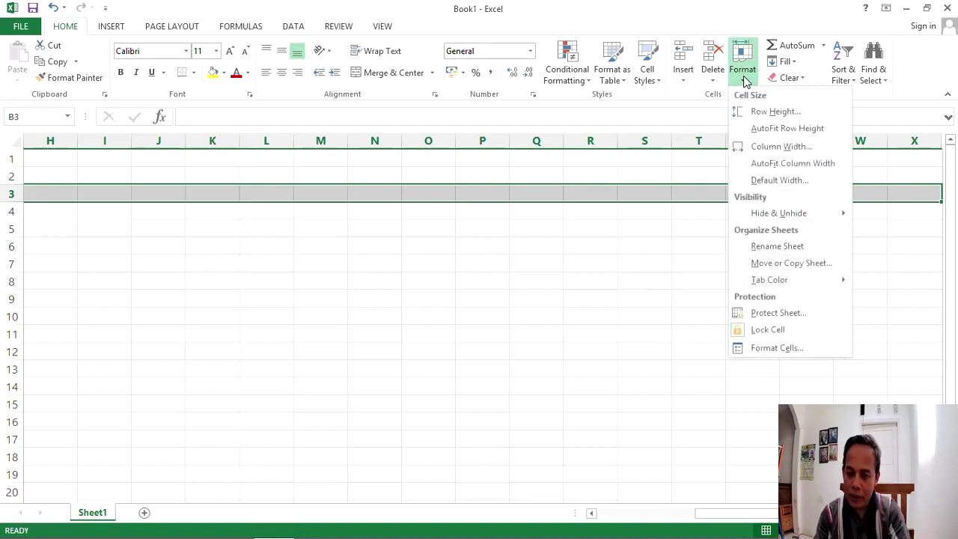
click(812, 149)
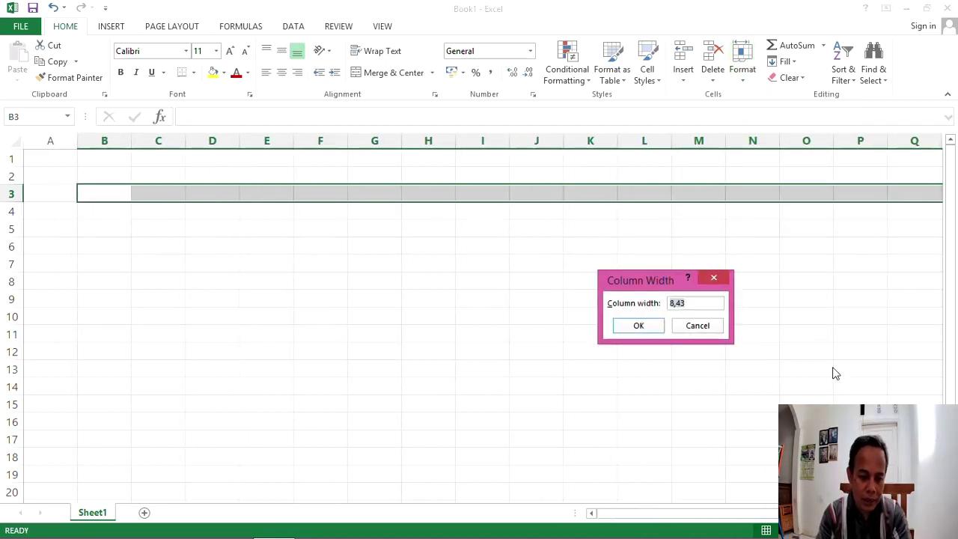
text(2)
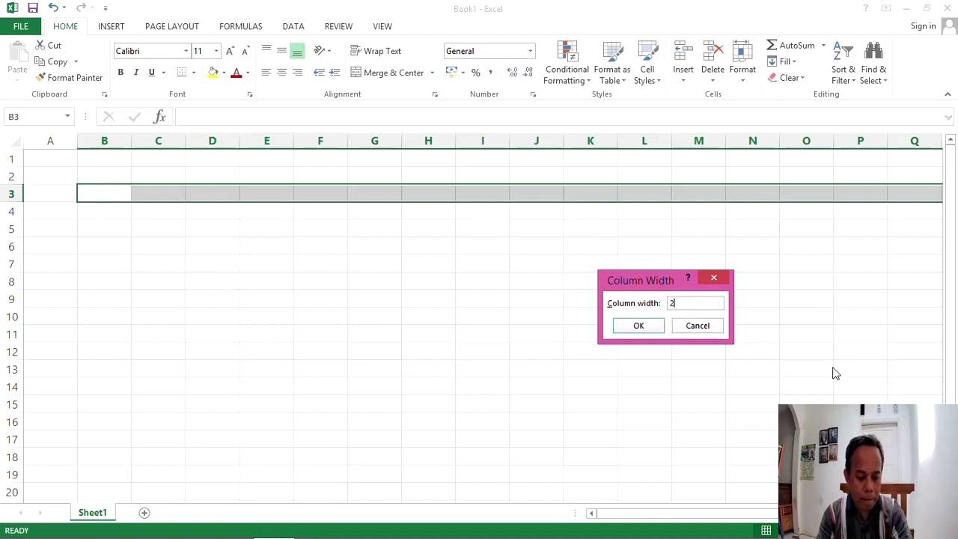
key(Return)
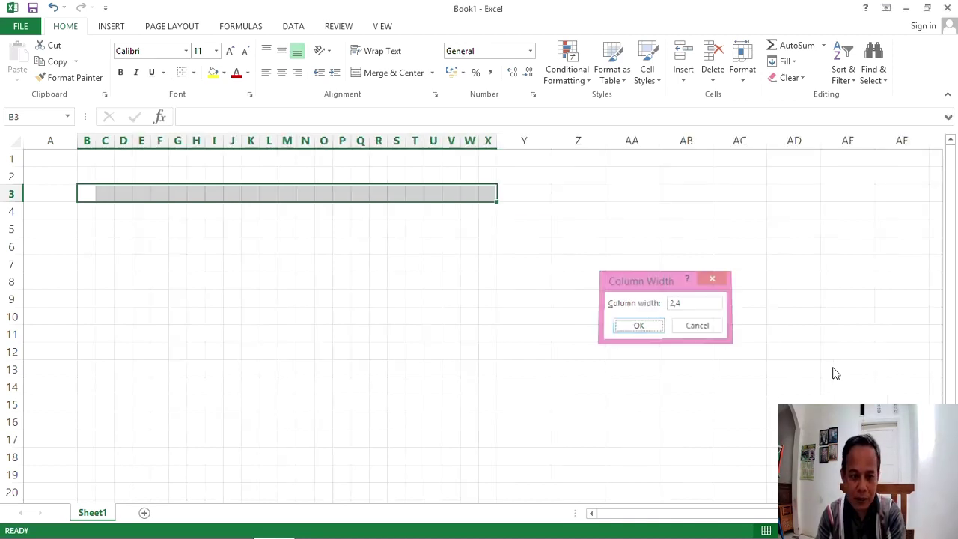
click(764, 308)
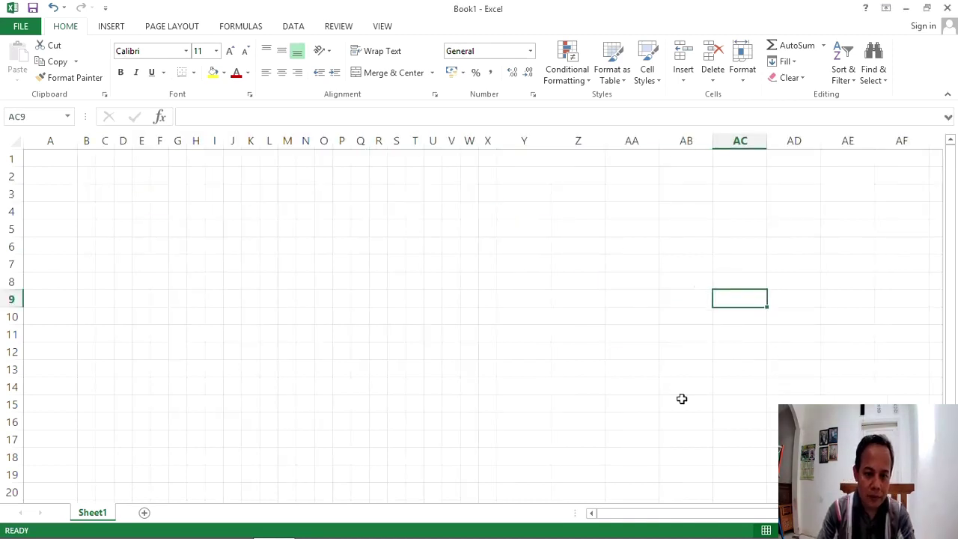
scroll(681, 397, up, 1)
Step: Widen column A to a width of 23
click(63, 180)
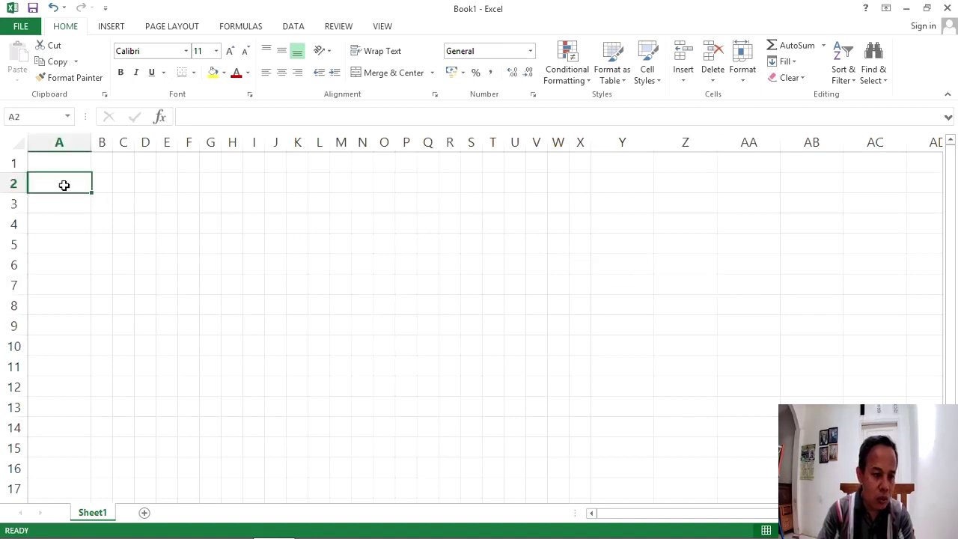
click(66, 203)
click(65, 177)
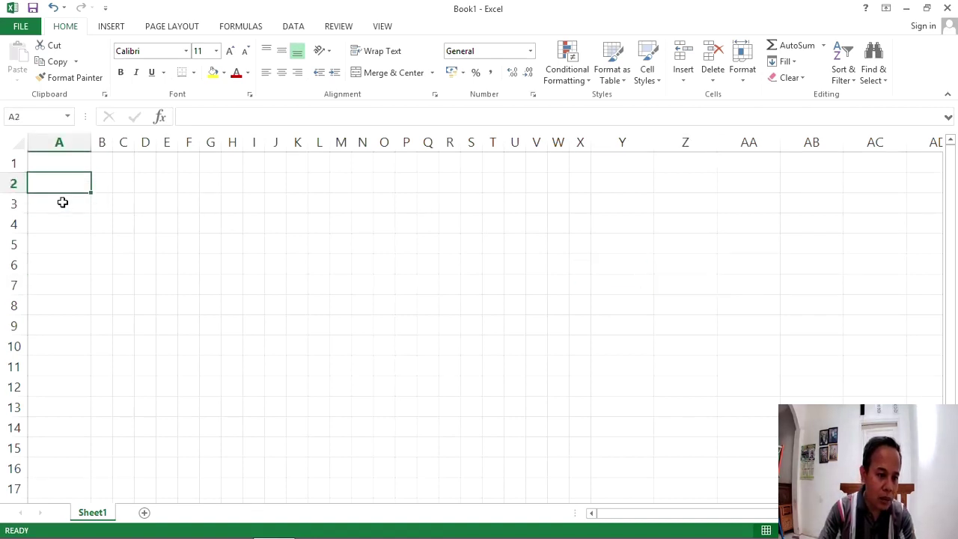
click(752, 81)
click(763, 143)
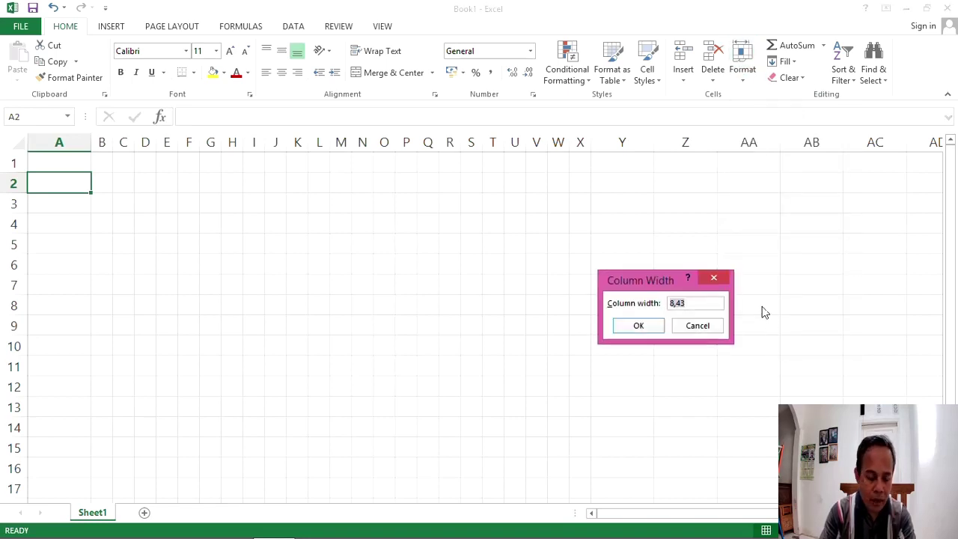
text(23)
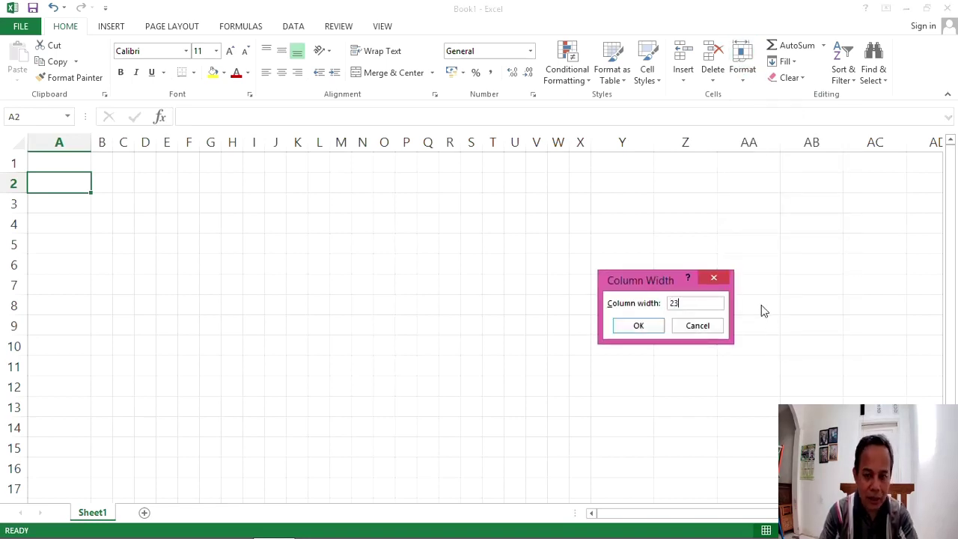
key(Return)
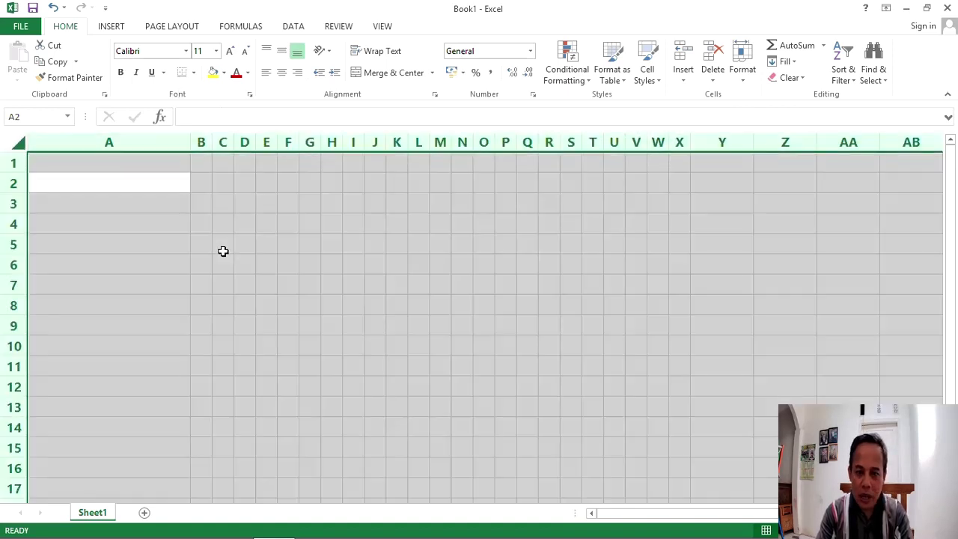
Step: Apply Times New Roman at size 10 to the entire worksheet
key(ctrl+a)
click(159, 55)
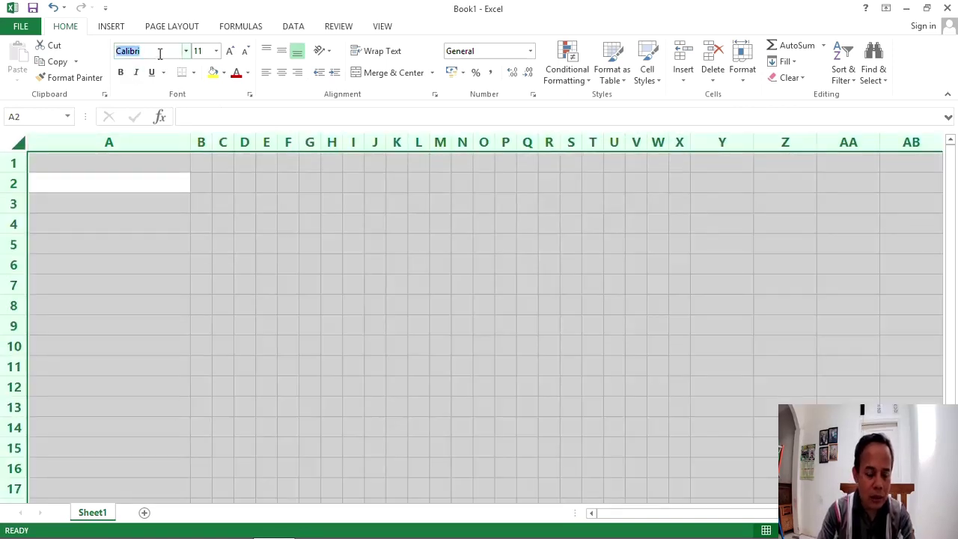
text(Times New Roman)
key(Return)
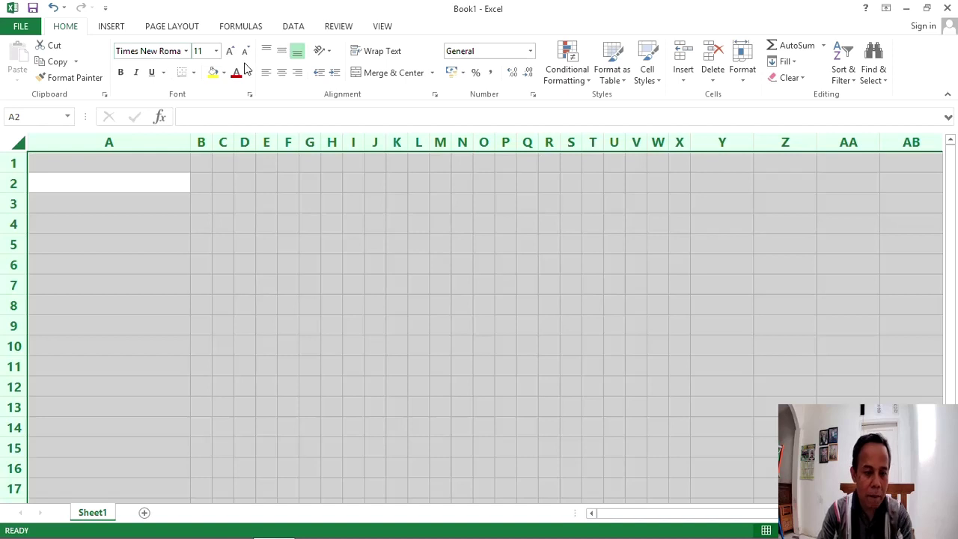
click(244, 51)
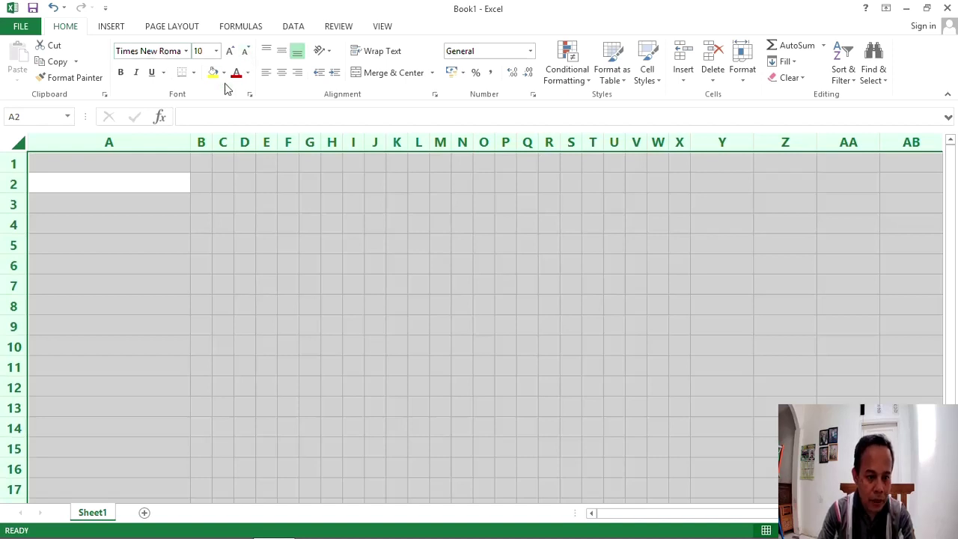
drag(178, 260, 183, 264)
click(184, 263)
click(145, 163)
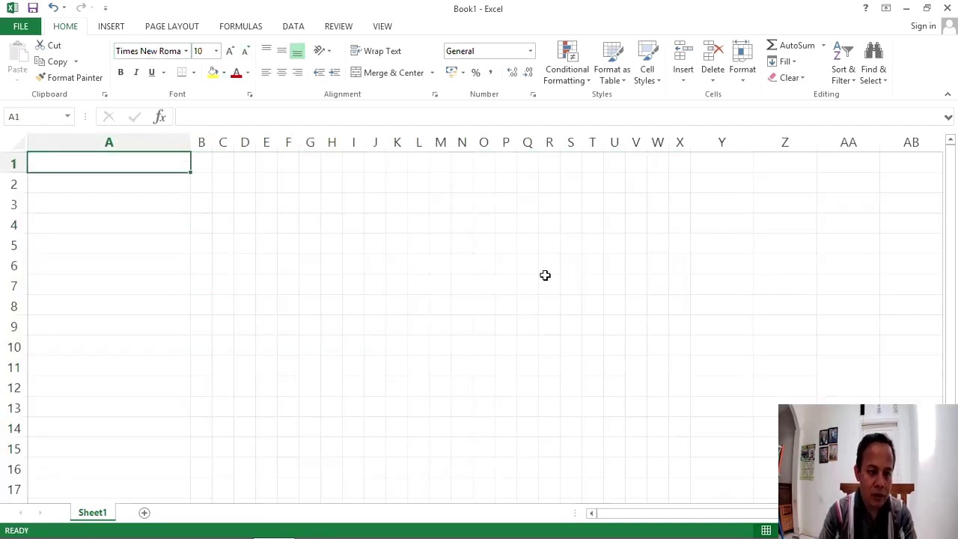
click(103, 187)
click(100, 160)
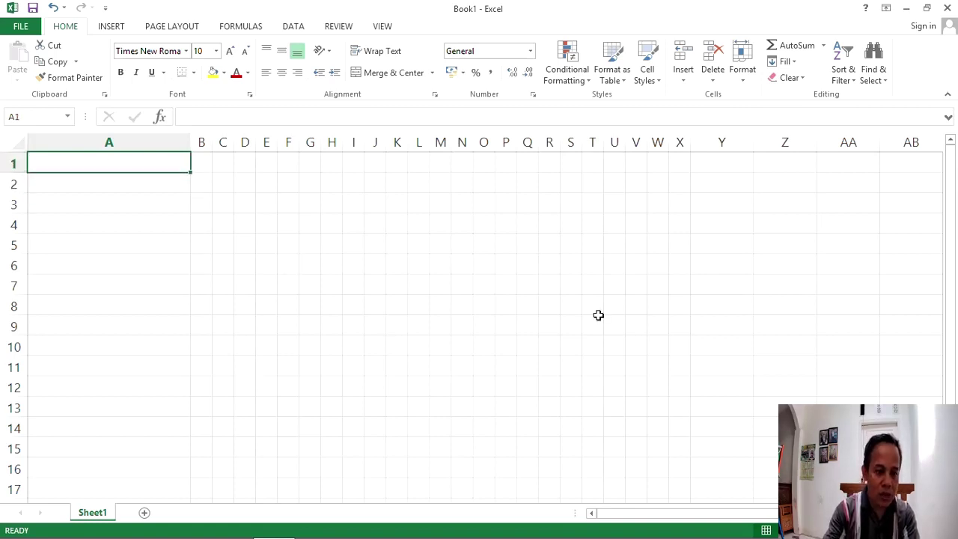
Step: Enter the title 'FORMULIR PENDAFTARAN PESERTA DIDIK BARU SMK CONTOH' in A1
text(f)
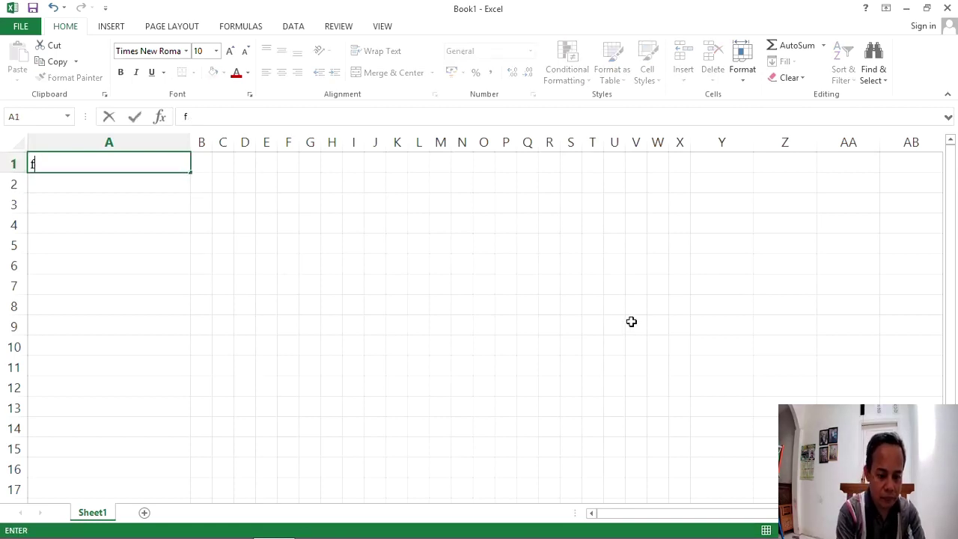
text(oFORMULIR)
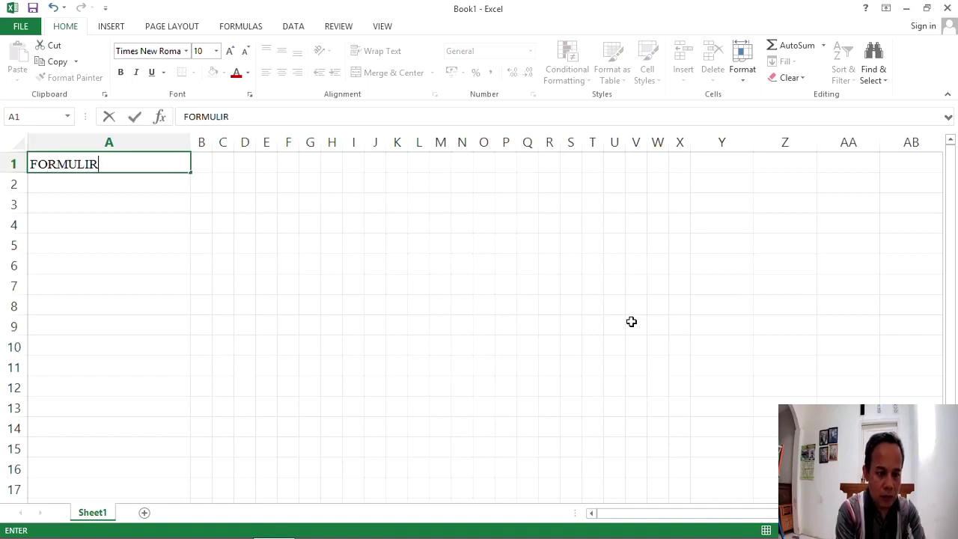
text(PENDAFT)
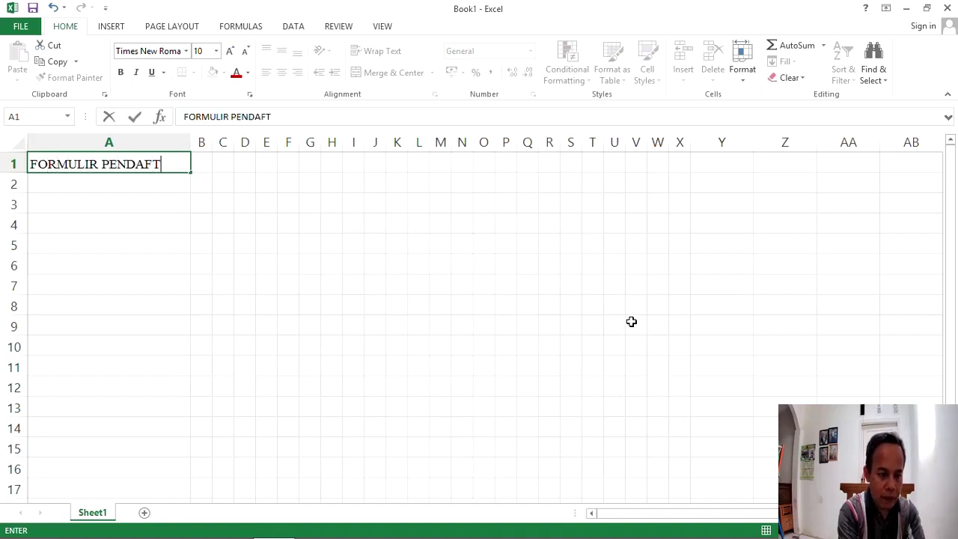
text(ARAN PES)
key(BackSpace)
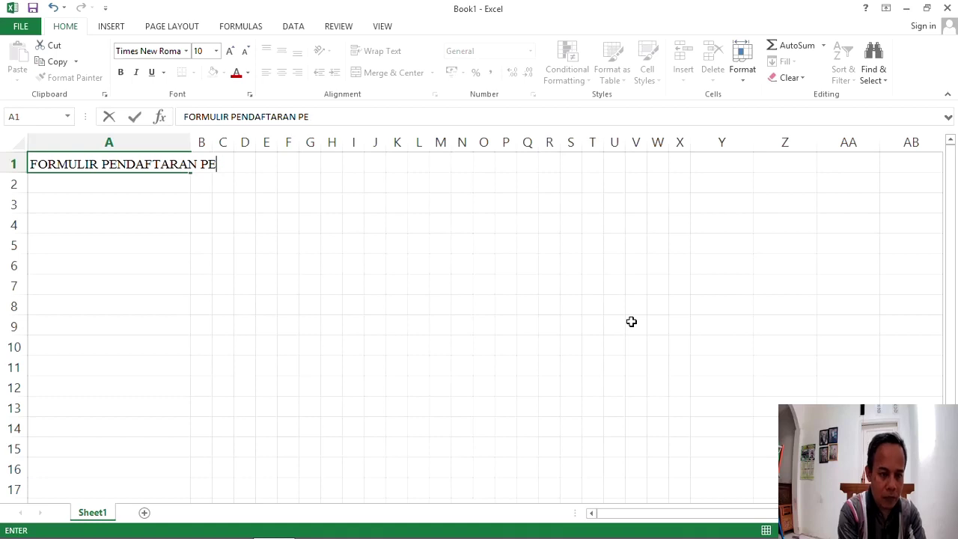
text(SERTA DIDIK)
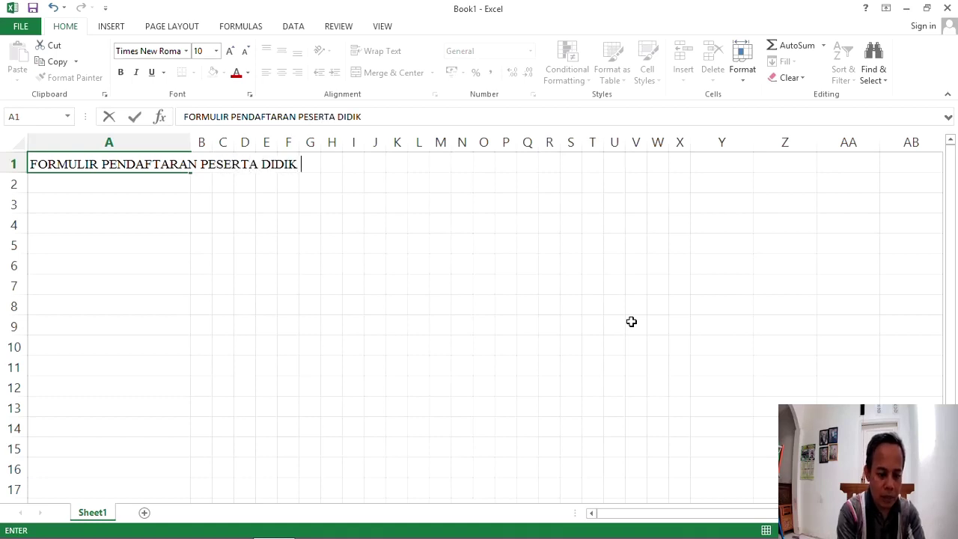
text( BARU SMK )
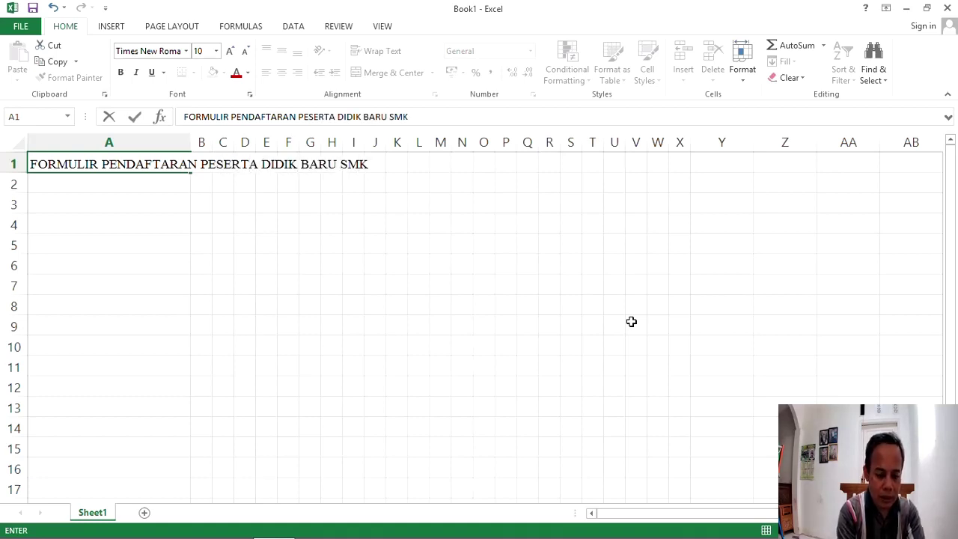
text(CONTOH)
key(Return)
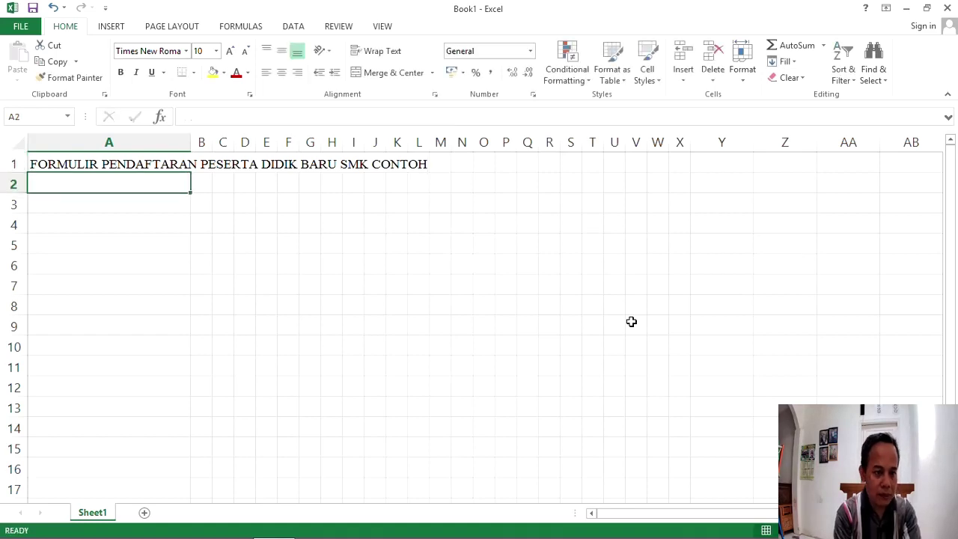
Step: Enter 'TAHUN PELAJARAN 2023/2024' in A2, then move down to A7
text(TAHU)
text(E)
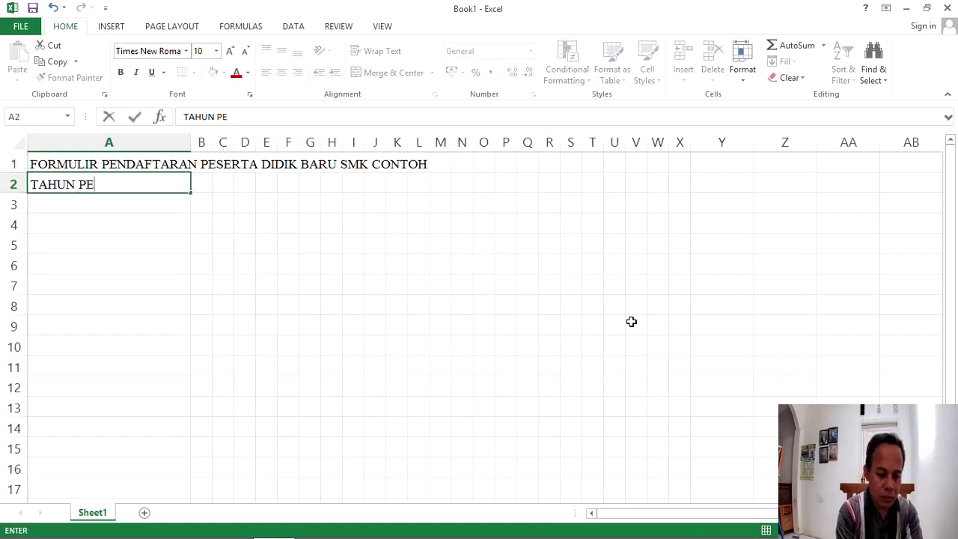
text(LAJARAN 2)
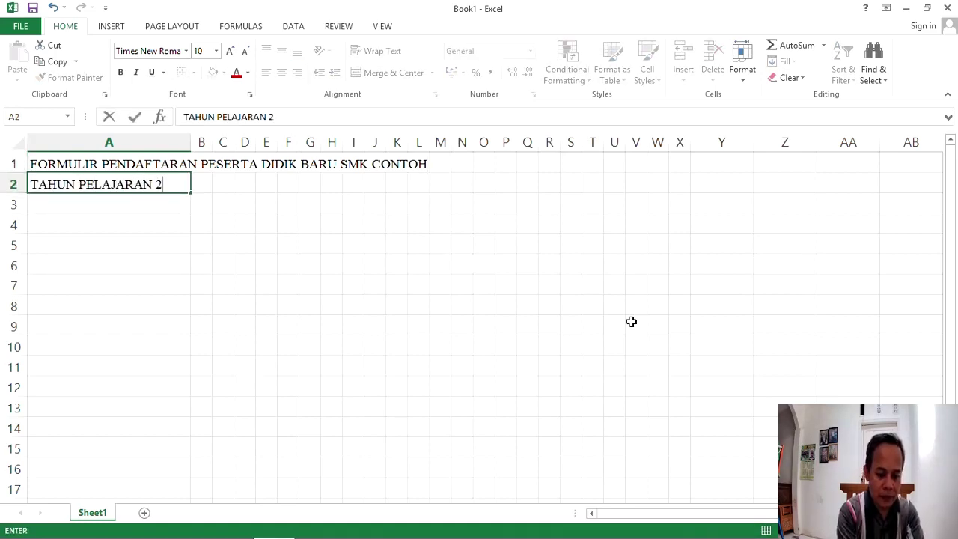
text(023/202)
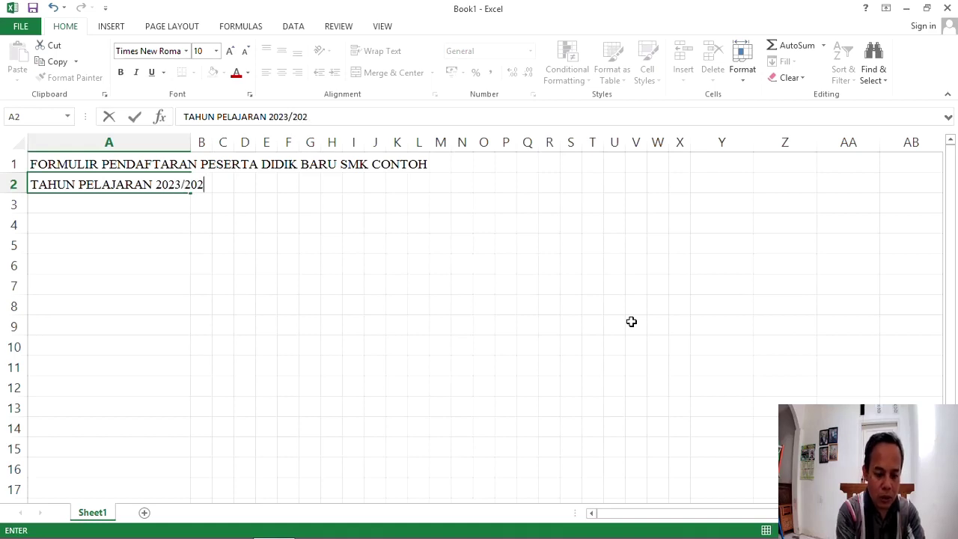
text(4)
key(Return)
key(Return)
key(Return)
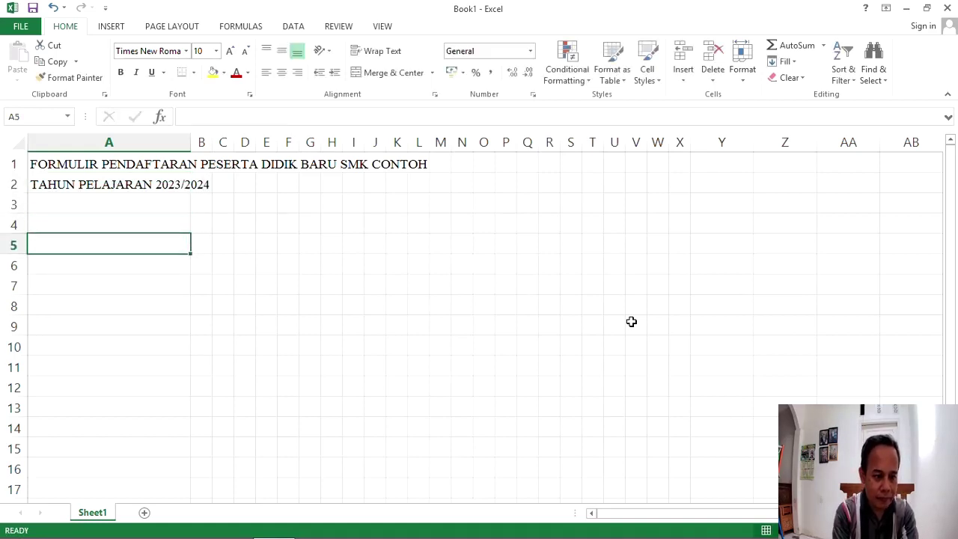
key(Return)
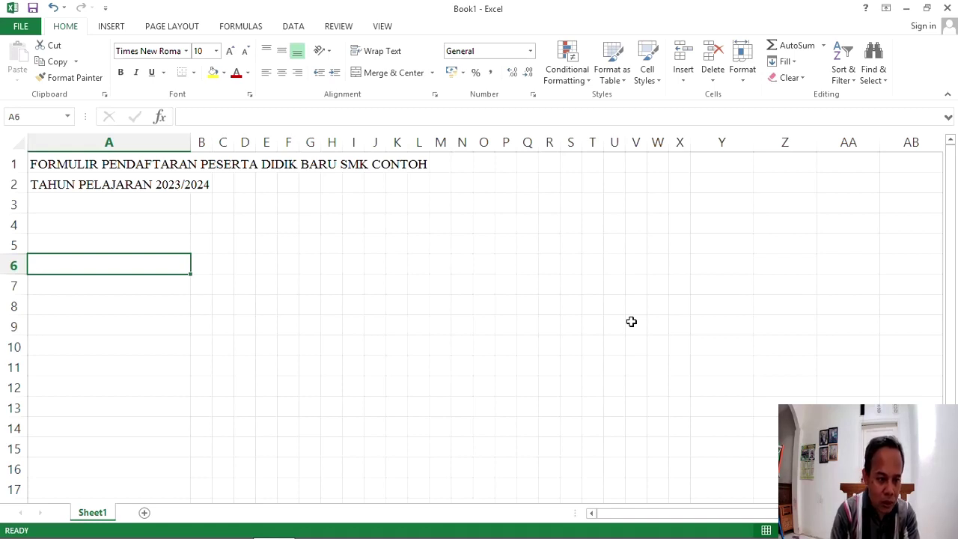
key(Down)
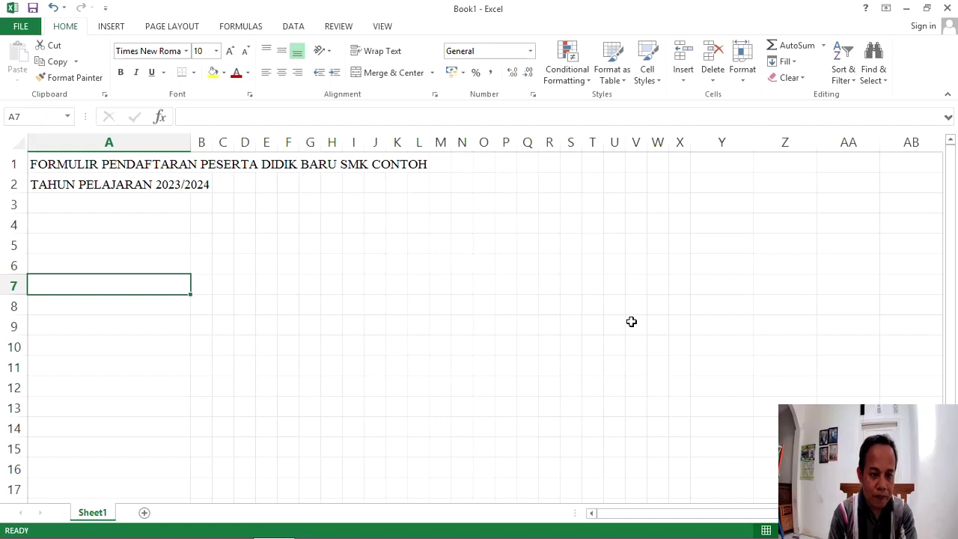
Step: Set row 7's height to 3 to make a thin spacer strip
click(748, 84)
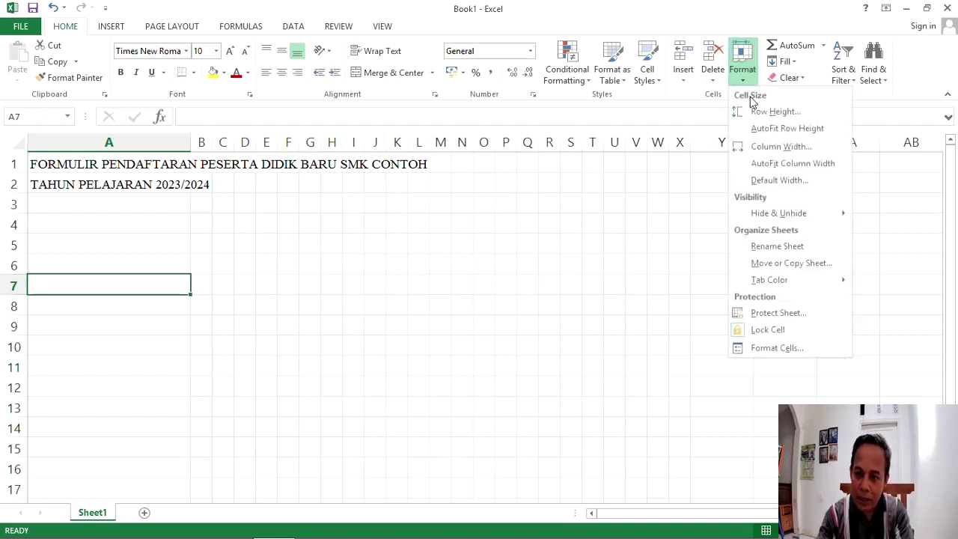
click(764, 109)
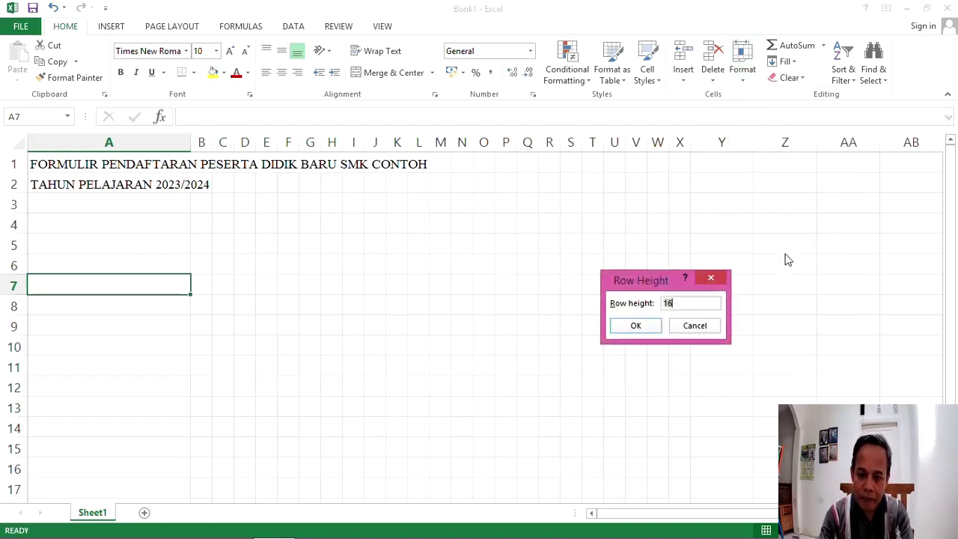
text(3)
key(Return)
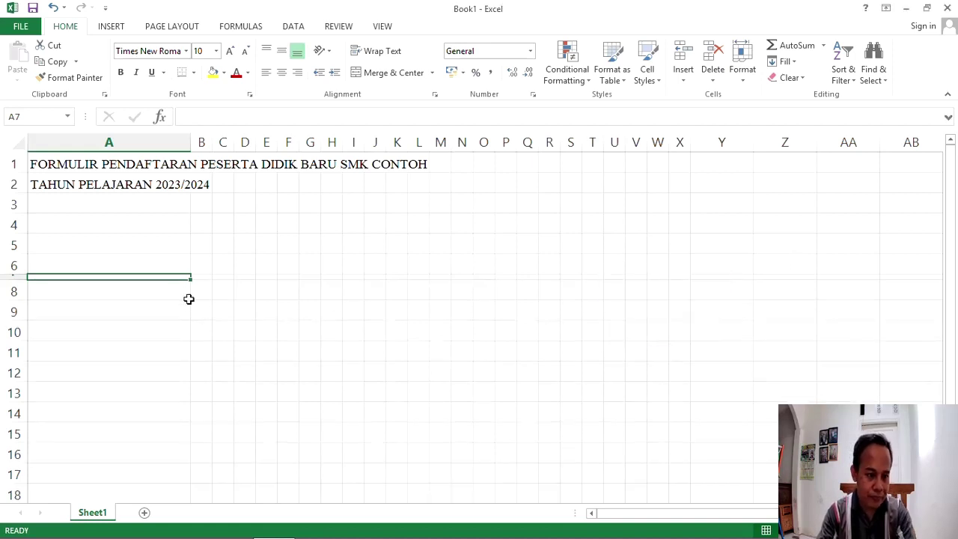
click(78, 288)
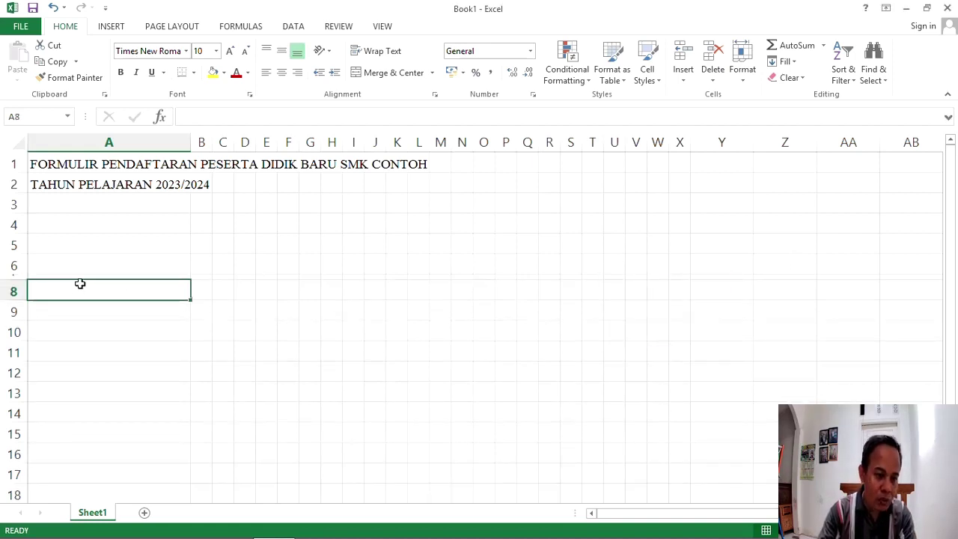
click(82, 277)
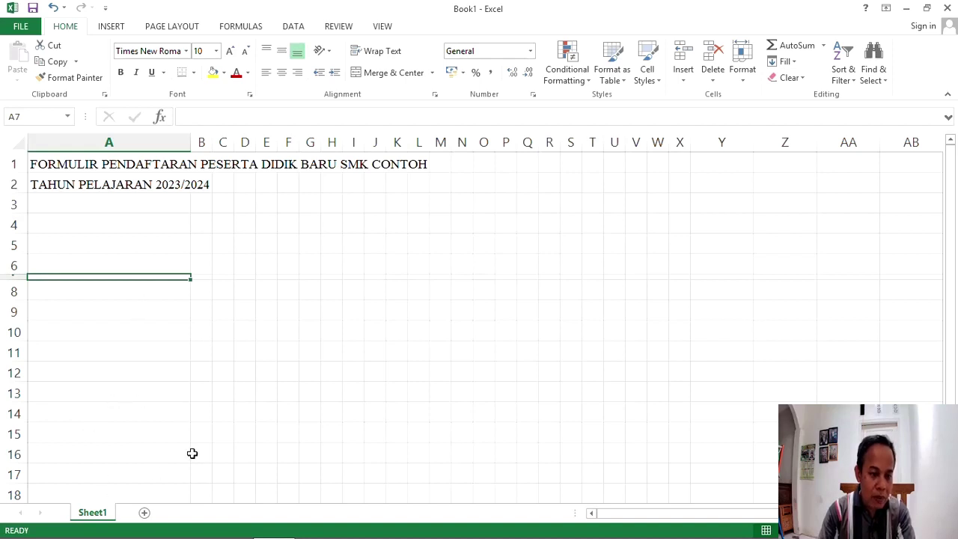
Step: Format-paint the row 6–7 height pattern onto rows 8 through 80
click(15, 265)
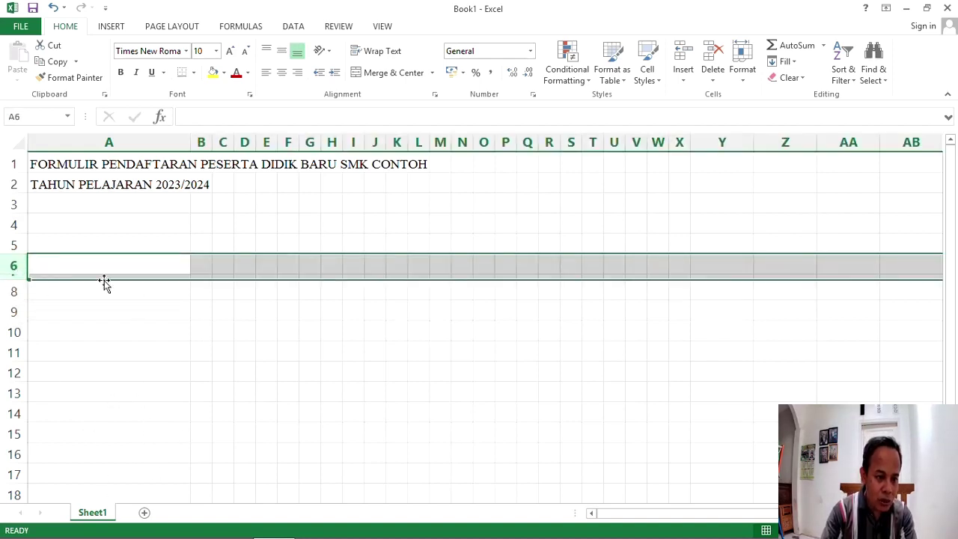
click(148, 316)
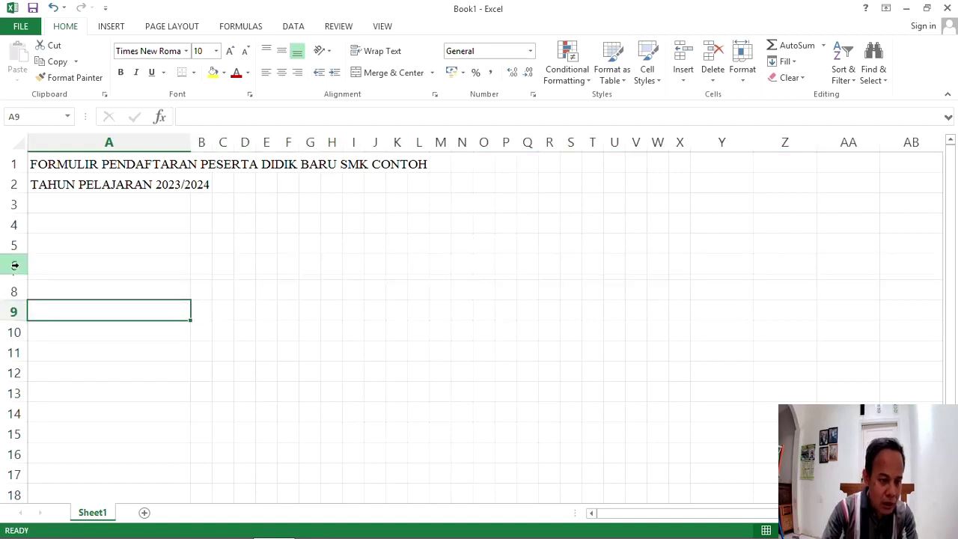
click(13, 265)
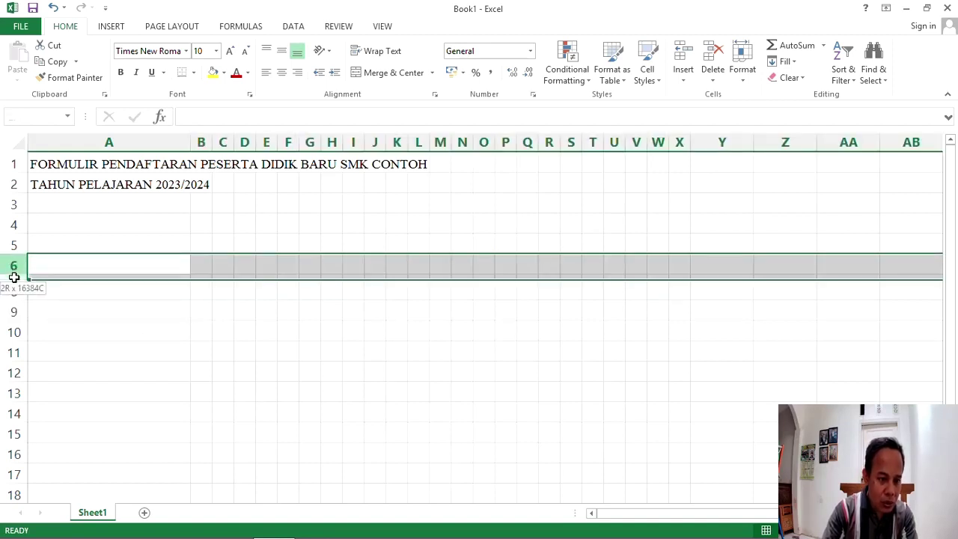
click(80, 82)
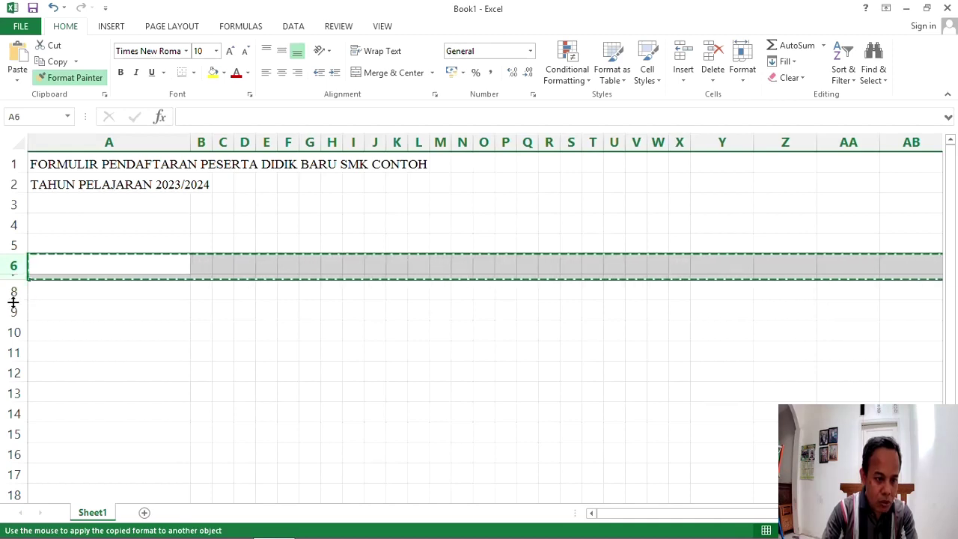
mouse_move(15, 292)
mouse_down()
mouse_move(34, 518)
mouse_move(7, 233)
mouse_up()
click(217, 404)
Step: Scroll through the sheet to check the alternating thin rows, ending at A6
scroll(222, 408, down, 3)
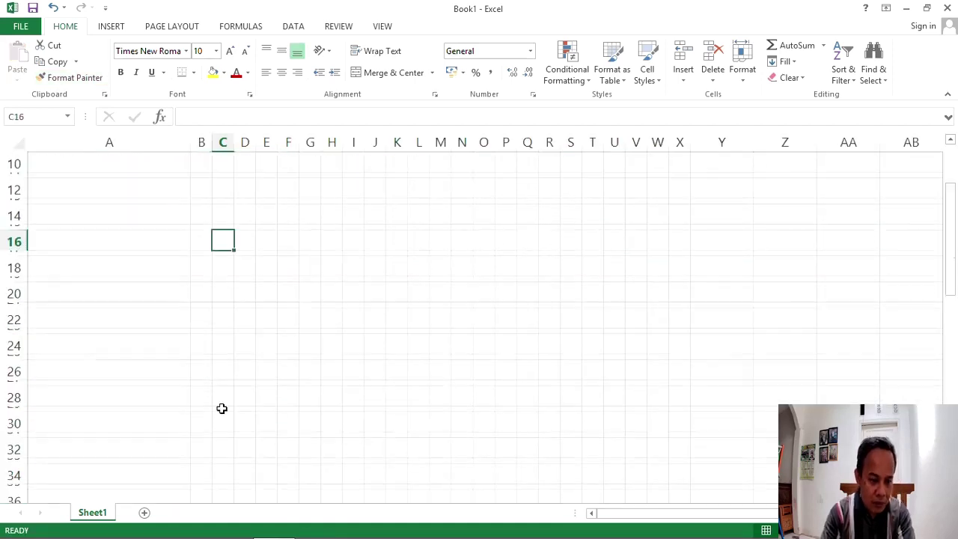
scroll(222, 408, down, 2)
scroll(235, 402, up, 5)
click(106, 297)
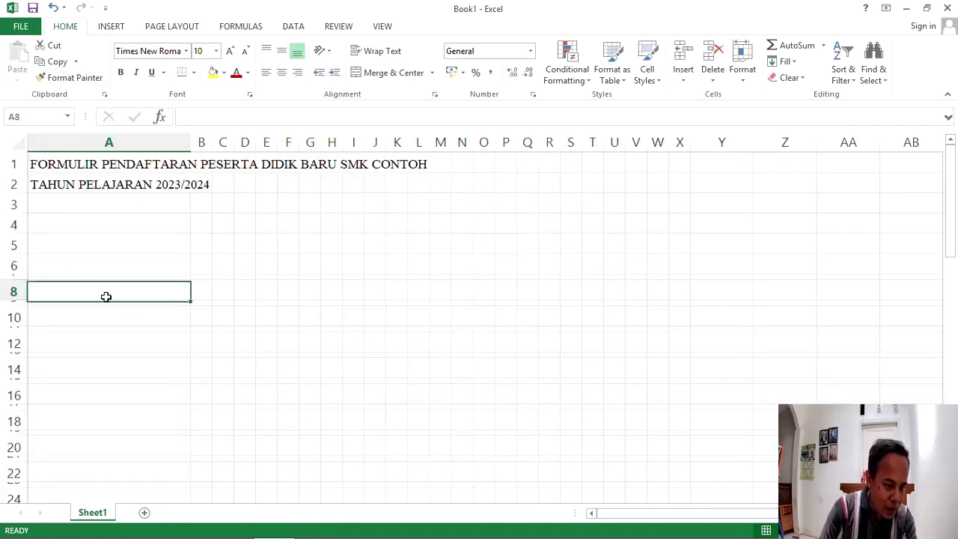
scroll(122, 411, down, 5)
scroll(121, 411, down, 5)
scroll(117, 394, down, 5)
scroll(117, 394, up, 15)
click(109, 446)
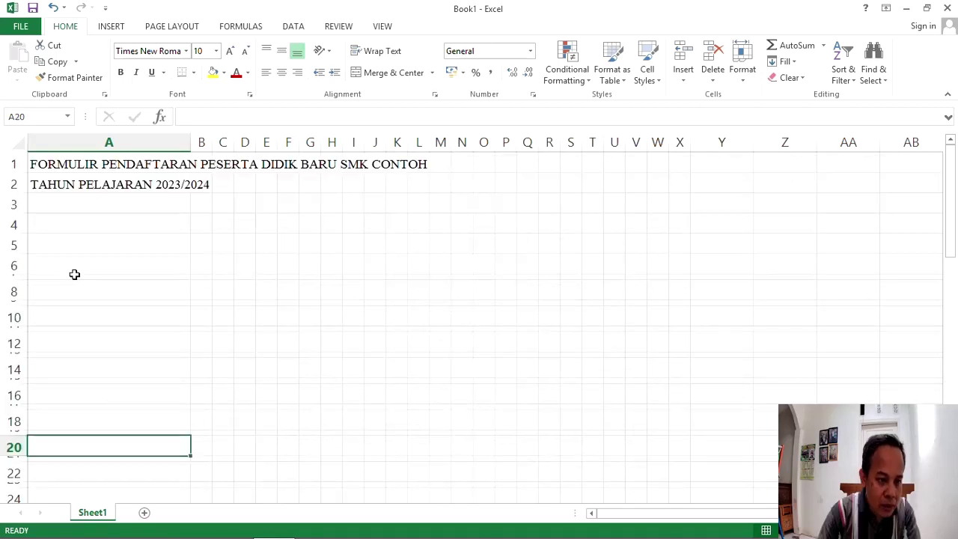
click(72, 262)
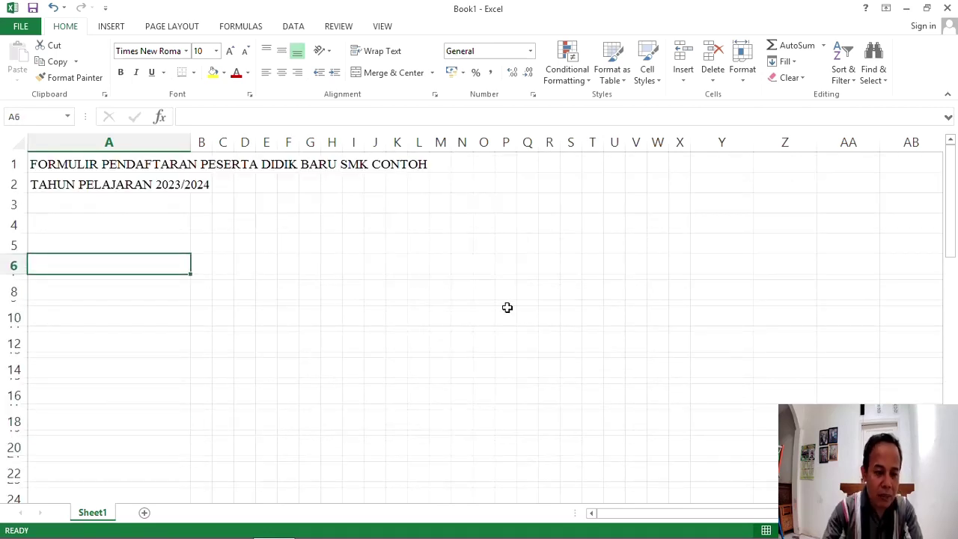
Step: Enter the labels NAMA LENGKAP, JENIS KELAMIN, NISN and NIK in A6–A12
text(NA)
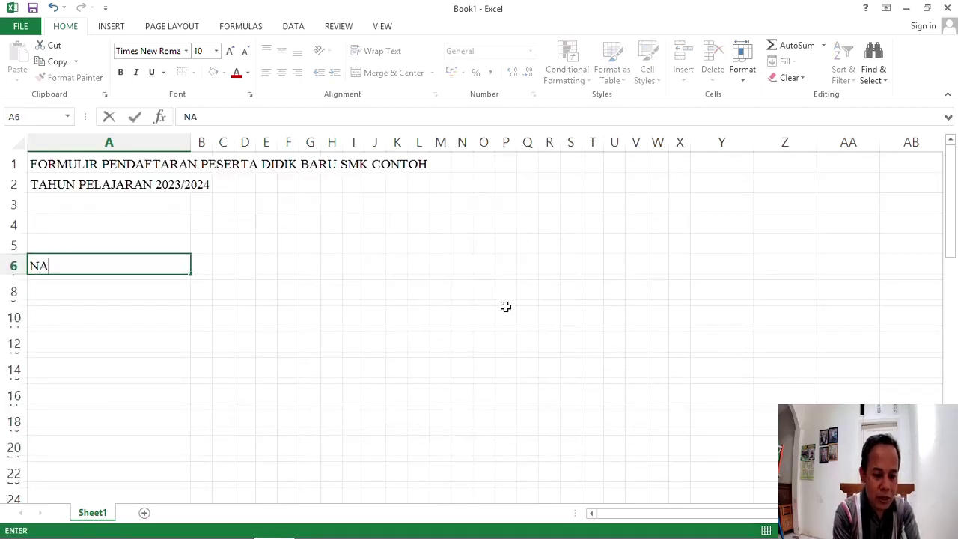
text(MA LENGKAP)
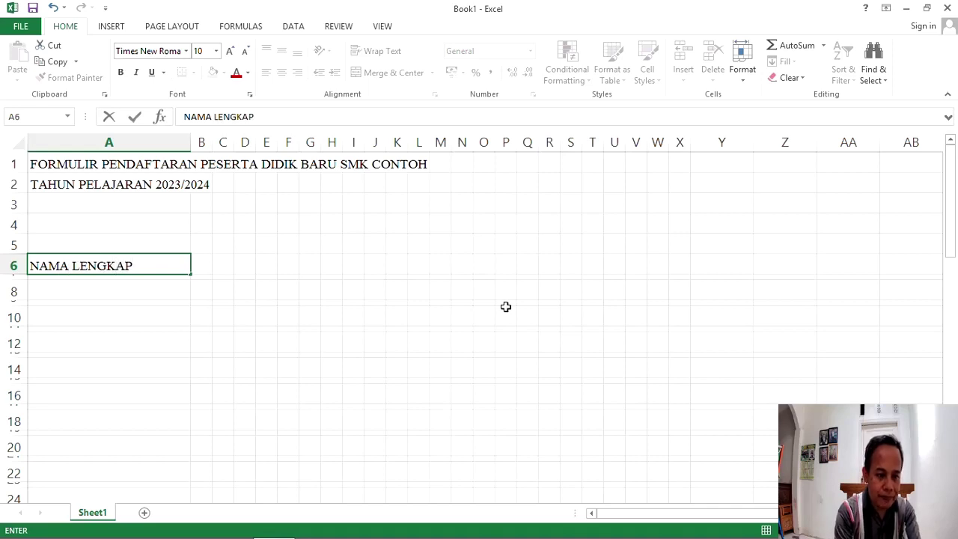
key(Return)
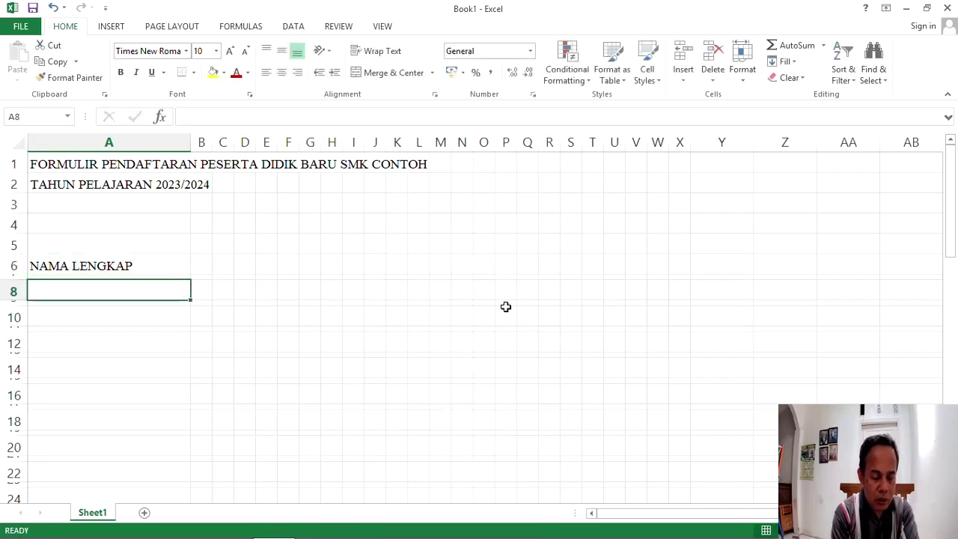
text(JENIS KE)
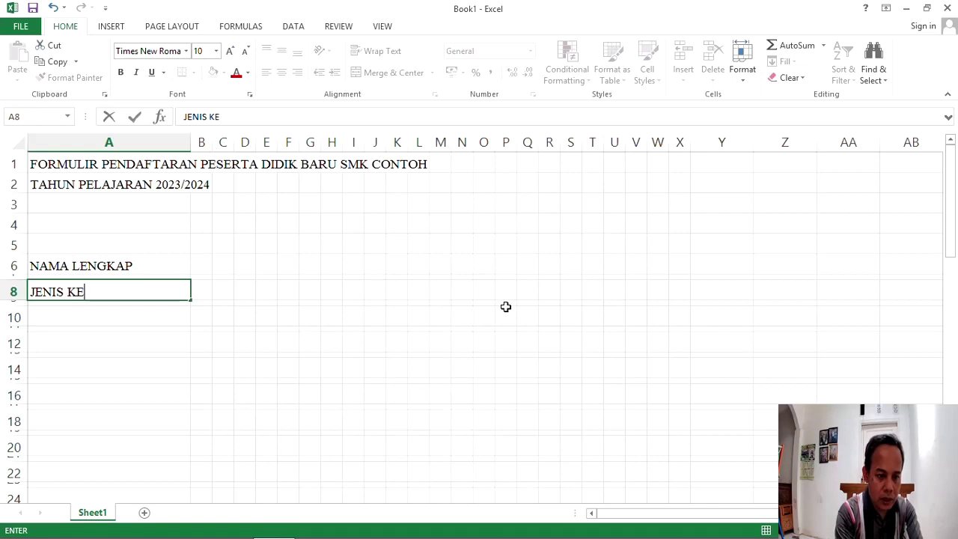
text(LAMIN)
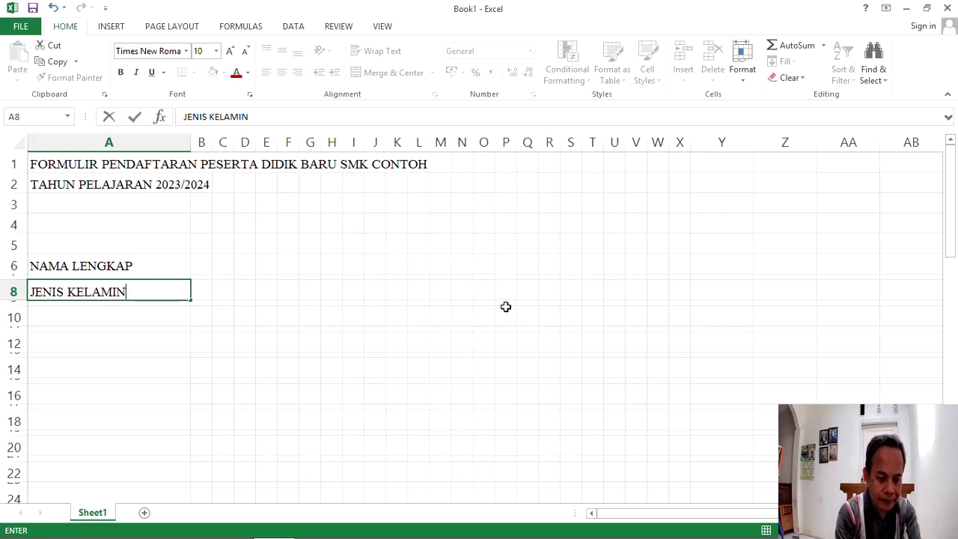
key(Return)
key(Return)
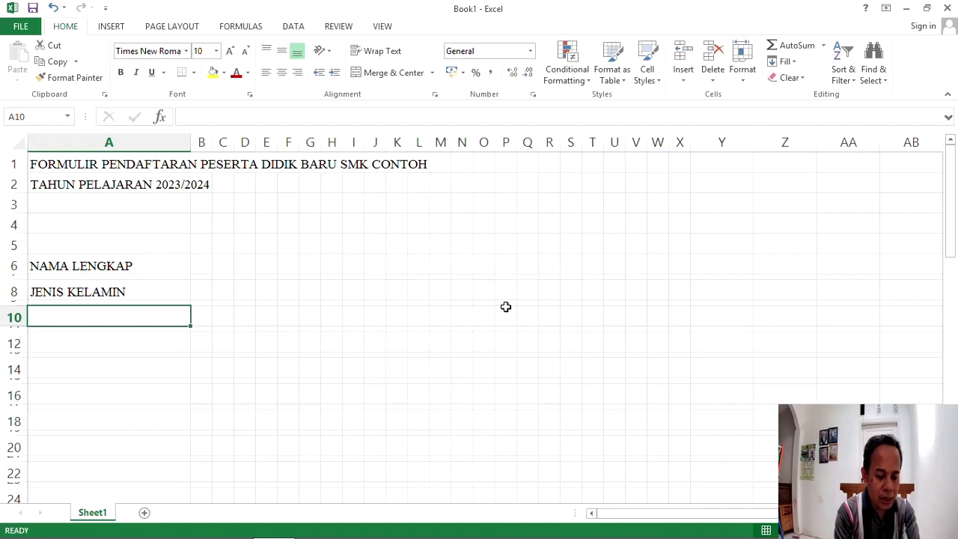
text(NISN)
key(Return)
key(Return)
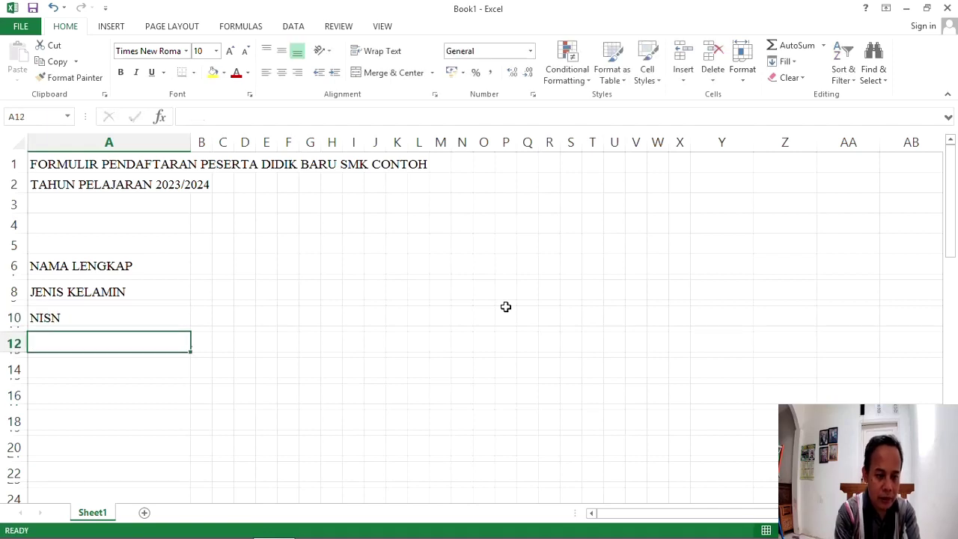
text(NIK)
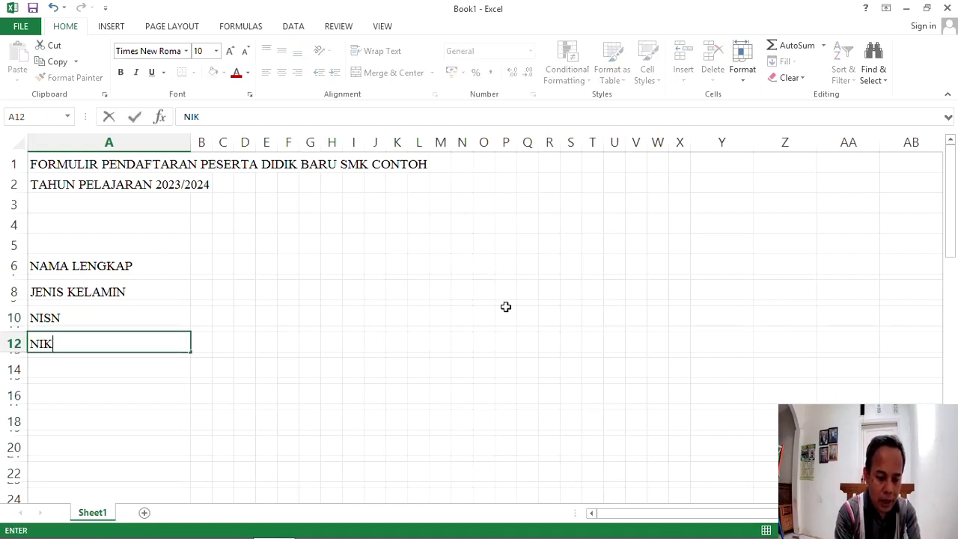
key(Return)
key(Return)
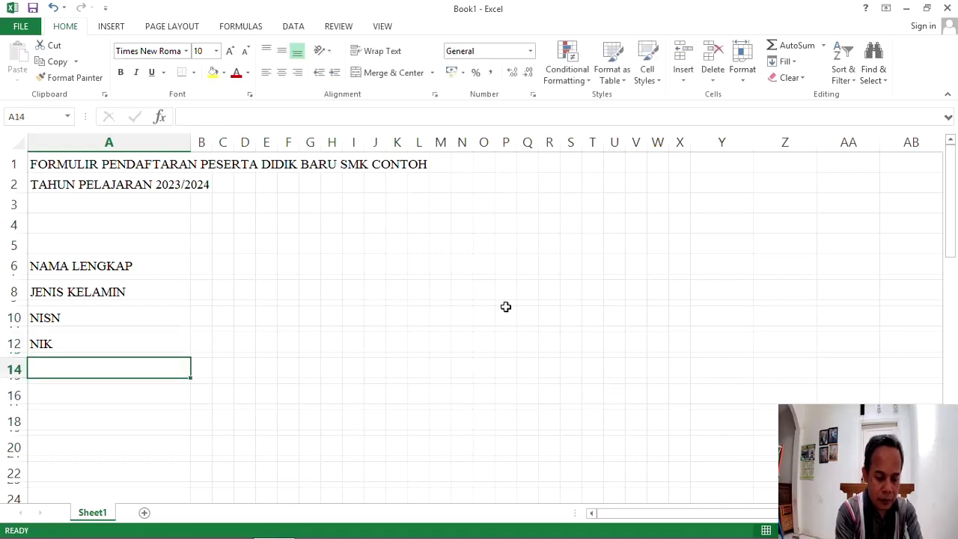
Step: Enter the labels TEMPAT KELAHIRAN, TANGGAL LAHIR and ALAMAT in A14–A18
text(TEMPAT KEL)
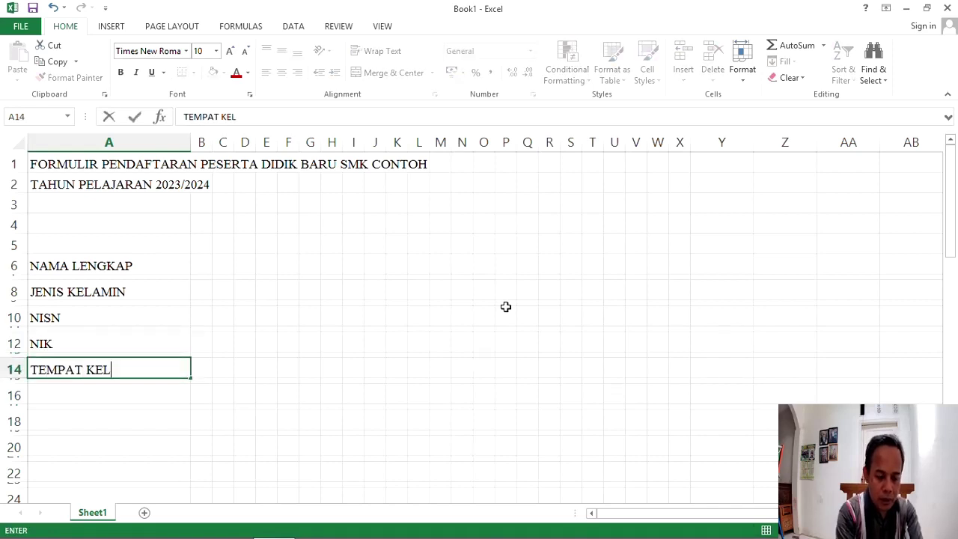
text(AHIRAN)
key(Return)
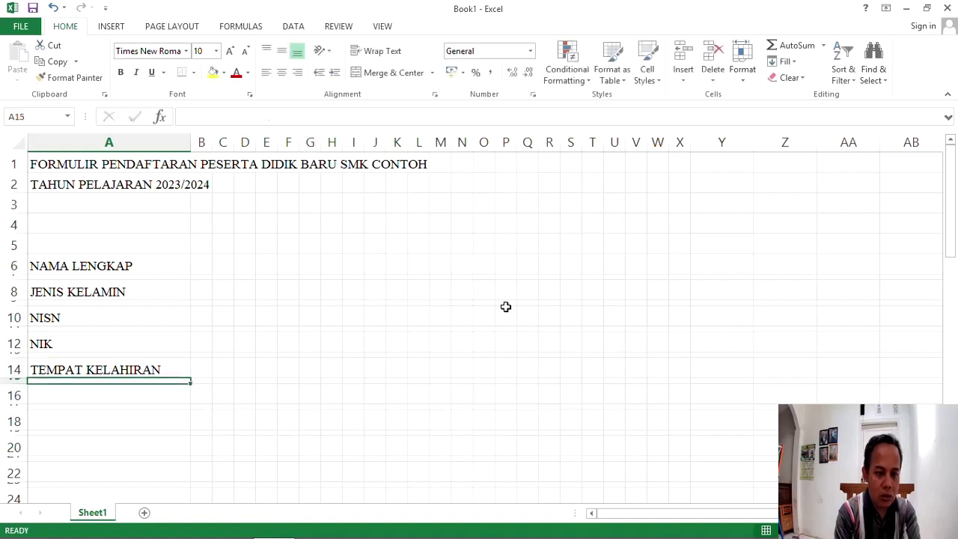
key(Return)
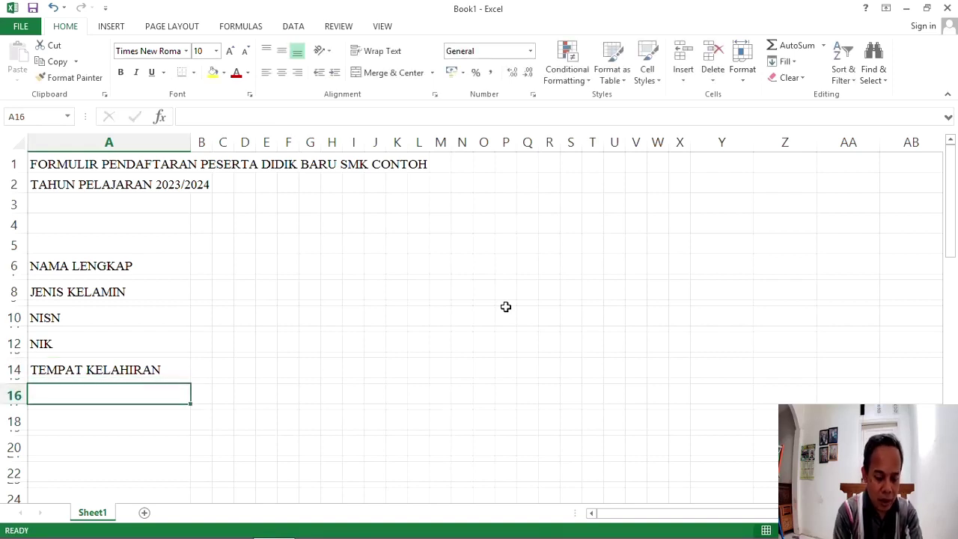
text(TANGGAL LA)
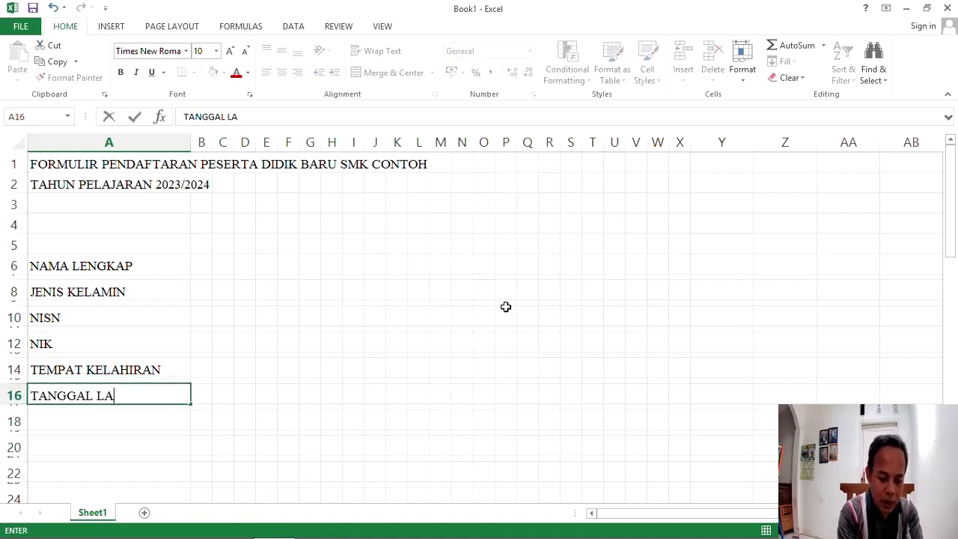
text(HIR)
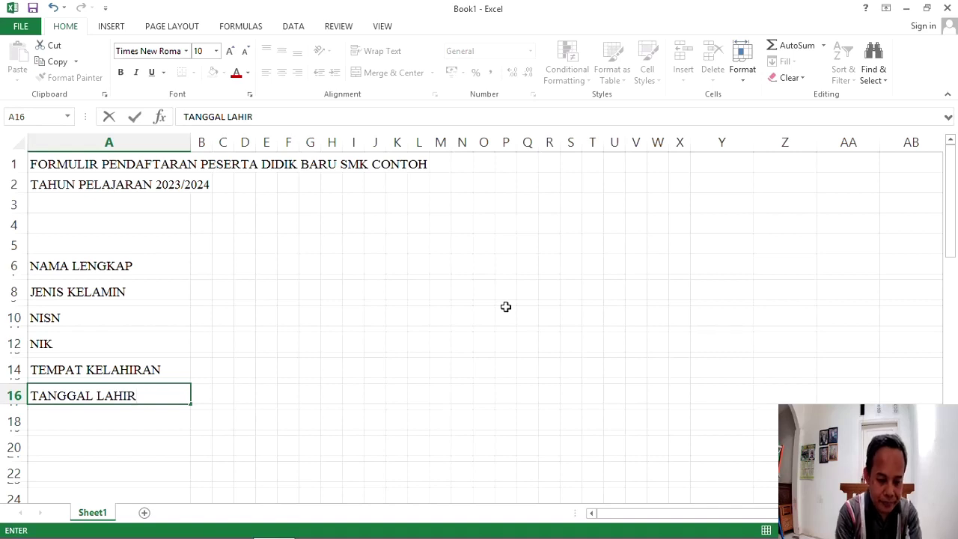
key(Return)
key(Return)
text(AL)
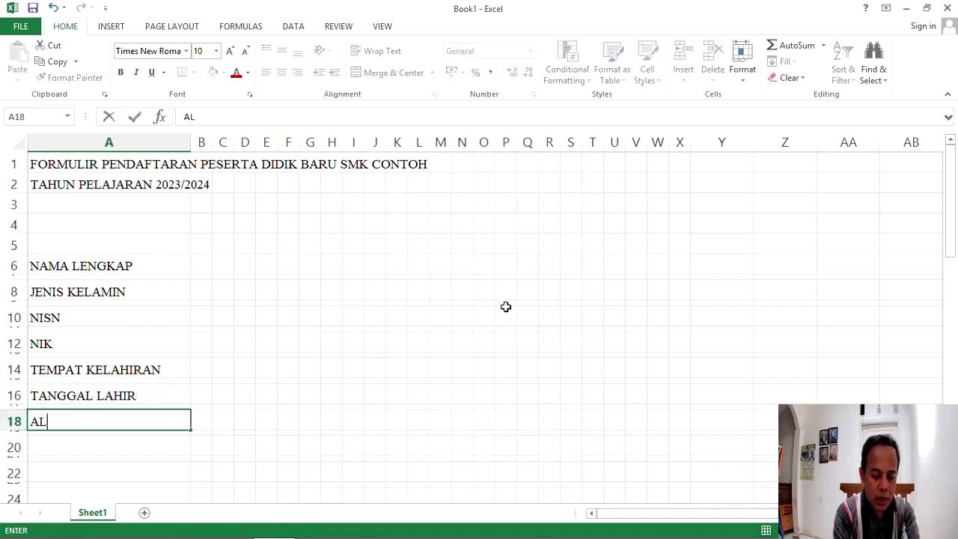
text(AMAT)
key(Return)
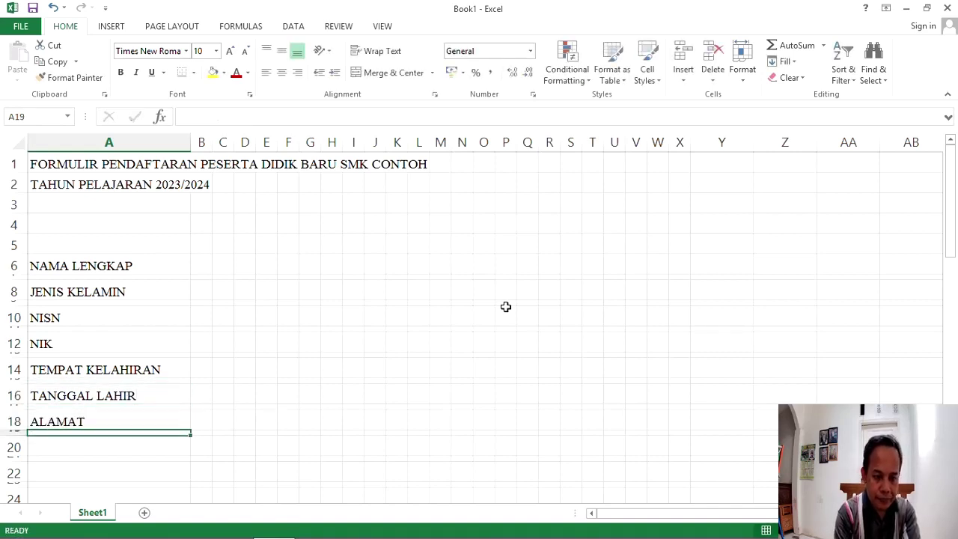
key(Return)
key(Up)
key(Up)
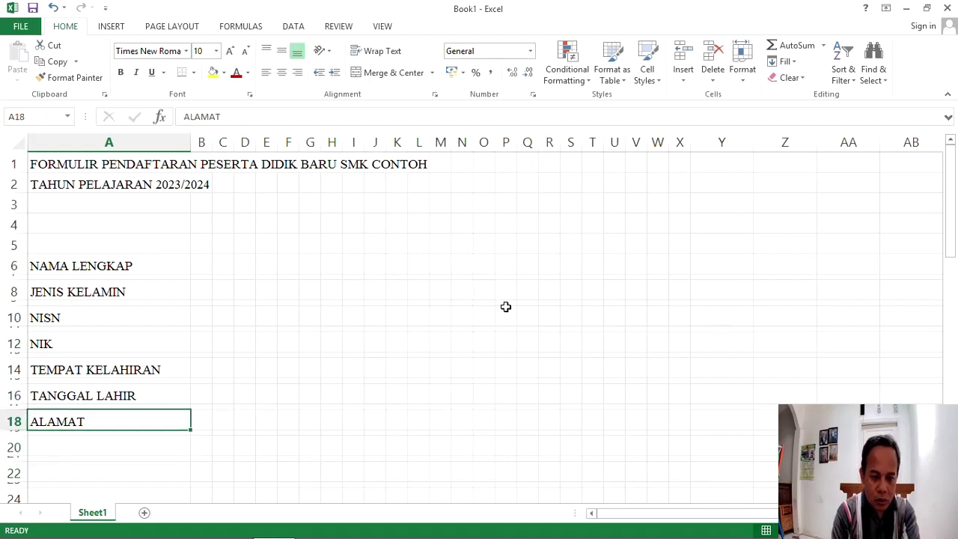
Step: Type RW in V18 and RT in R18 along the ALAMAT row
key(Right)
key(Right)
key(Right)
key(Right)
key(Right)
key(Right)
key(Right)
key(Right)
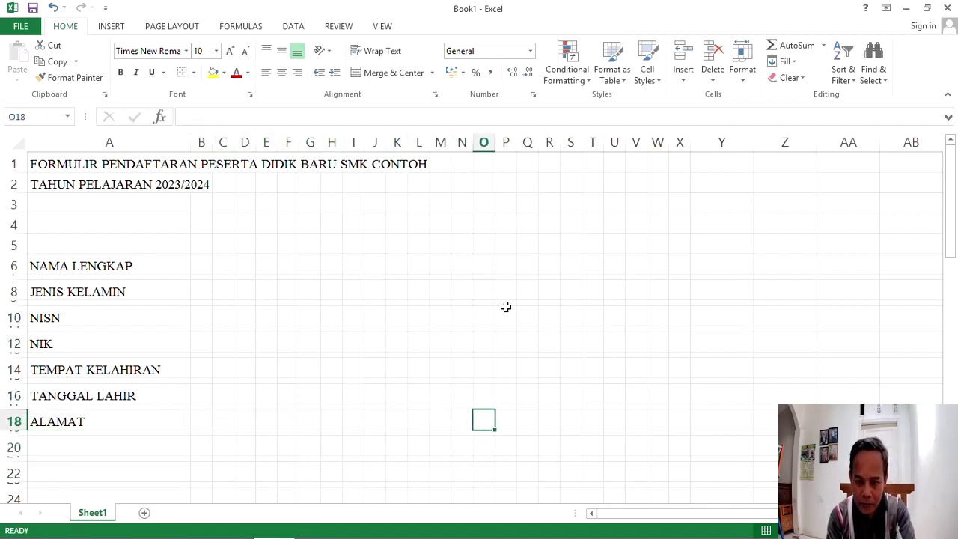
key(Right)
key(Right)
key(Right)
key(Right)
key(Right)
key(Right)
key(Right)
key(Right)
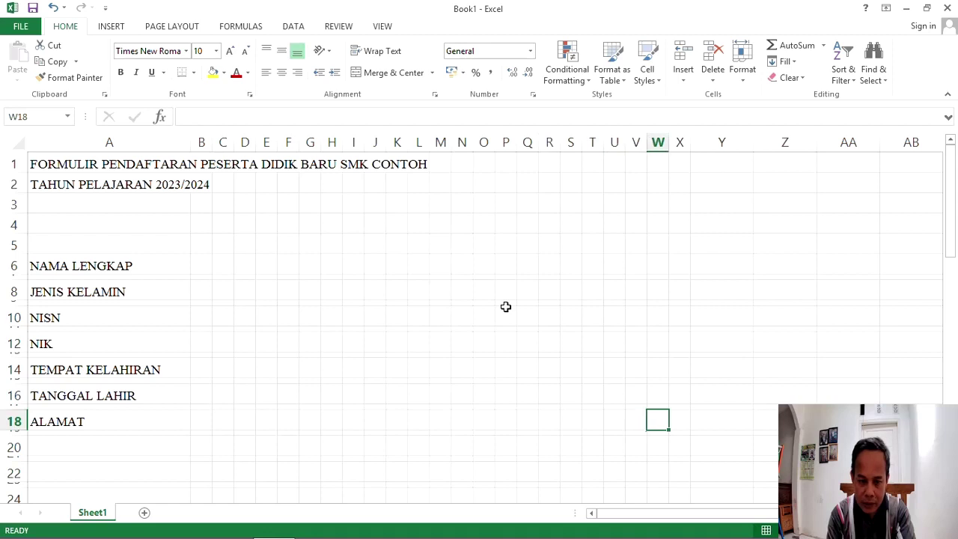
key(Left)
key(Left)
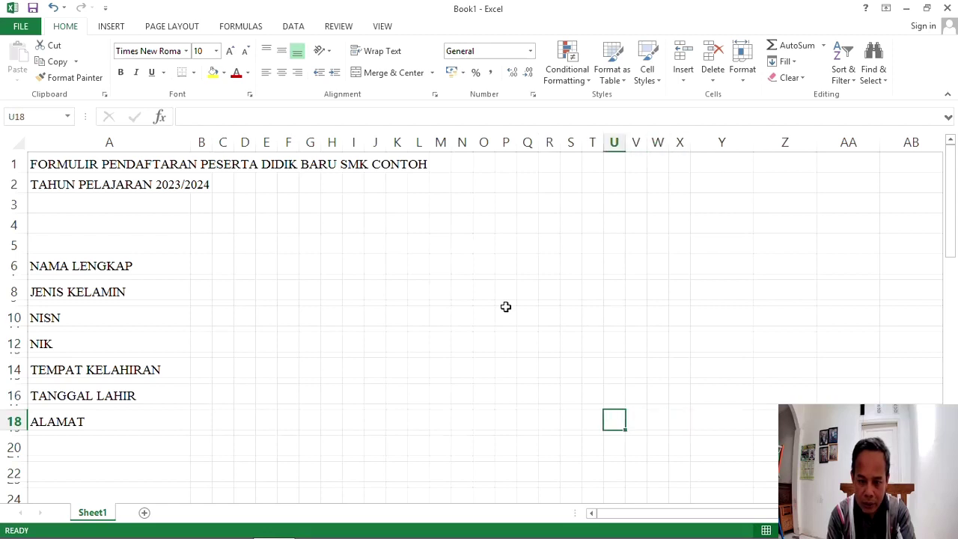
key(Right)
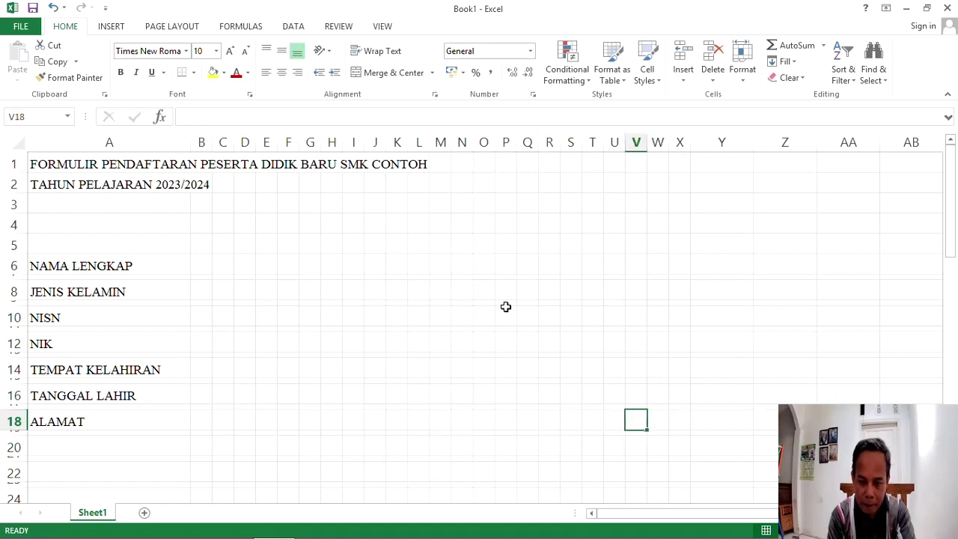
text(RW)
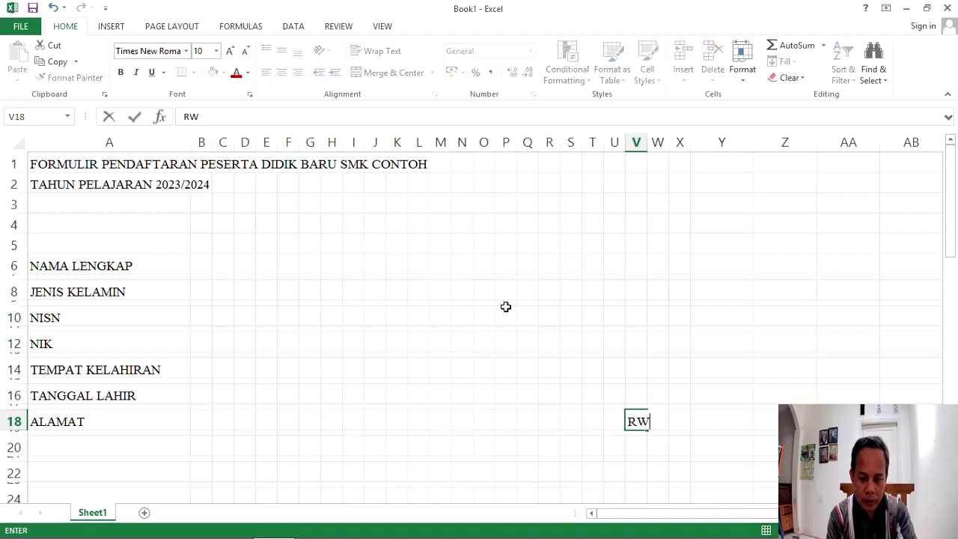
key(Left)
key(Left)
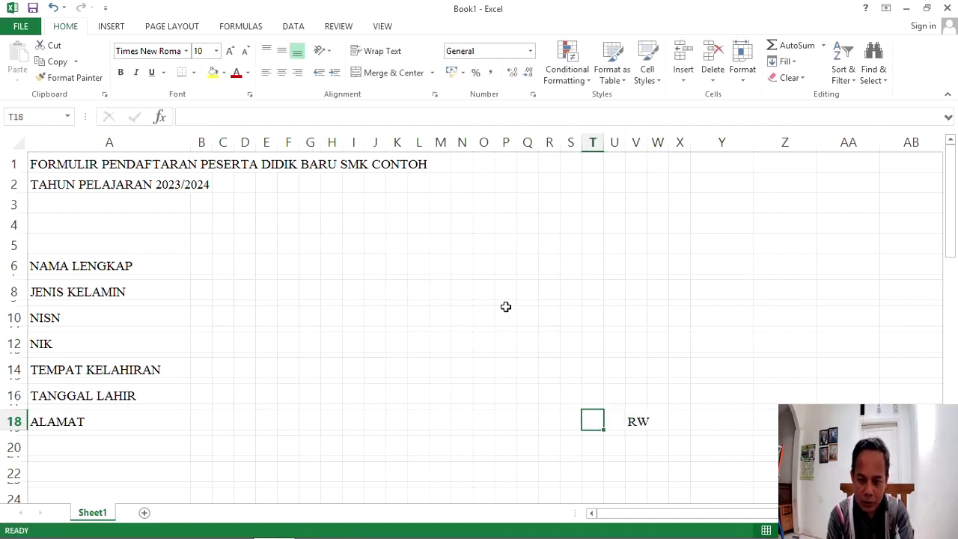
key(Left)
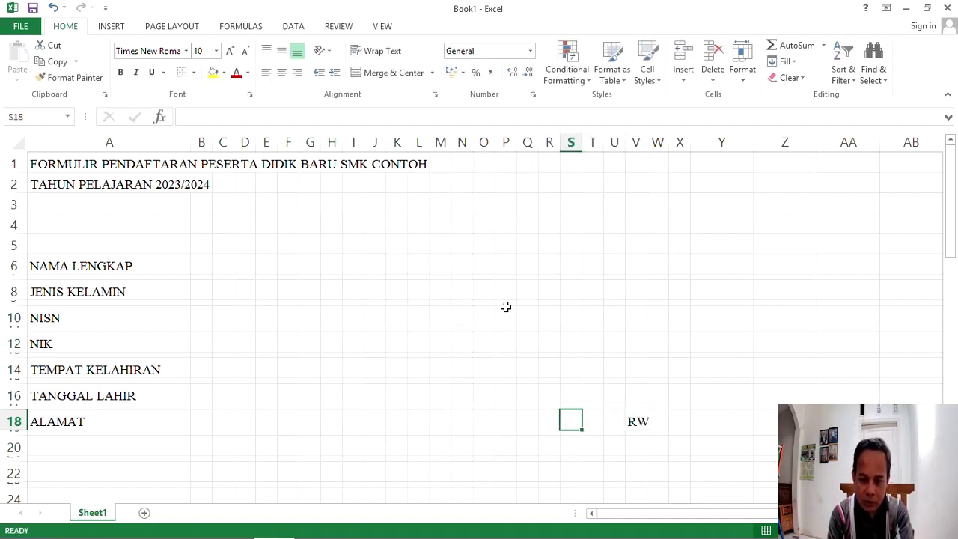
key(Left)
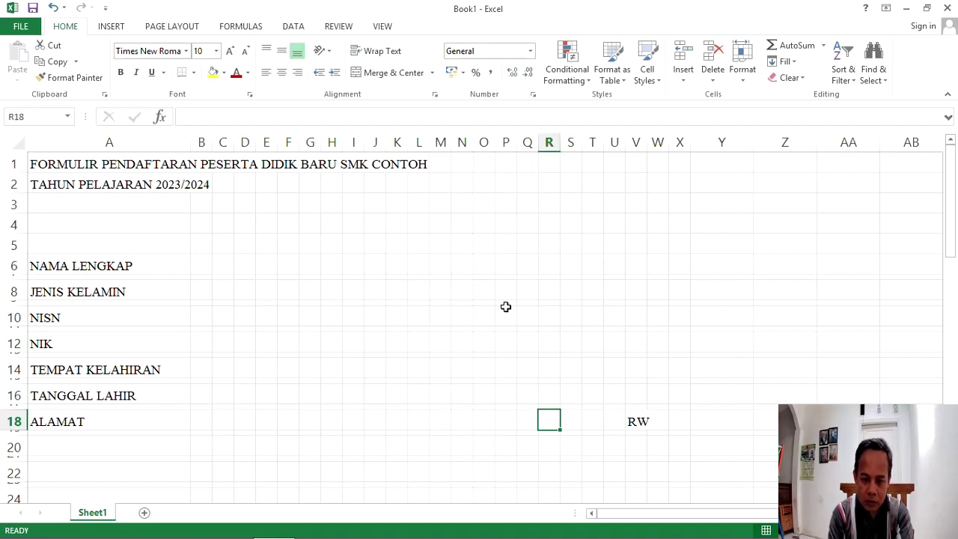
text(R)
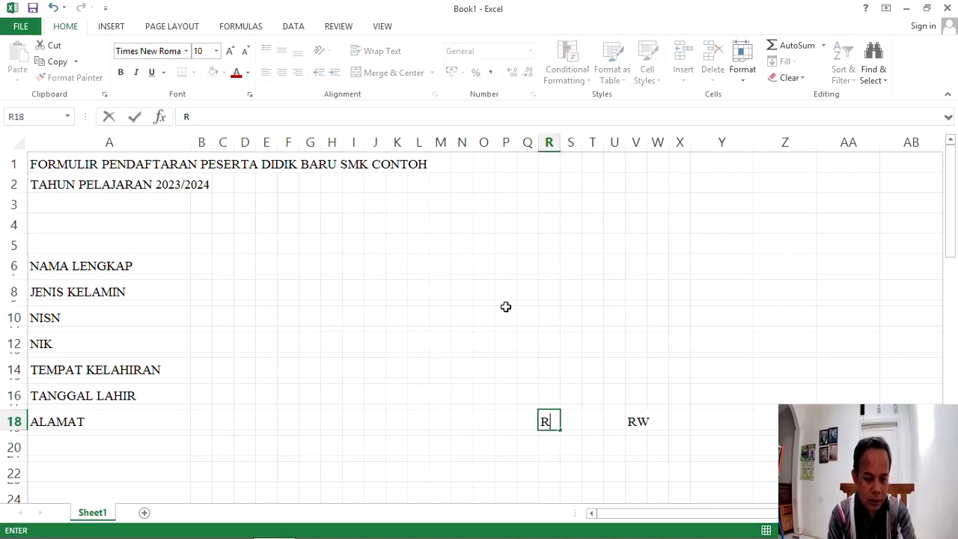
text(T)
key(Right)
key(Left)
key(Down)
key(Down)
Step: Enter the KELURAHAN label in cell B20
key(Left)
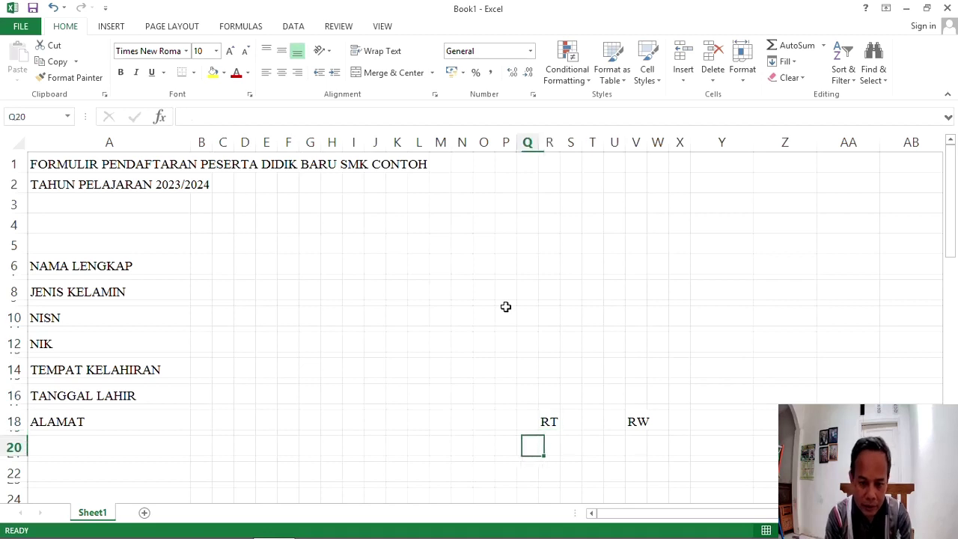
key(Left)
key(Left)
key(Left)
key(Left)
key(Left)
key(Left)
key(Left)
key(Left)
key(Left)
key(Left)
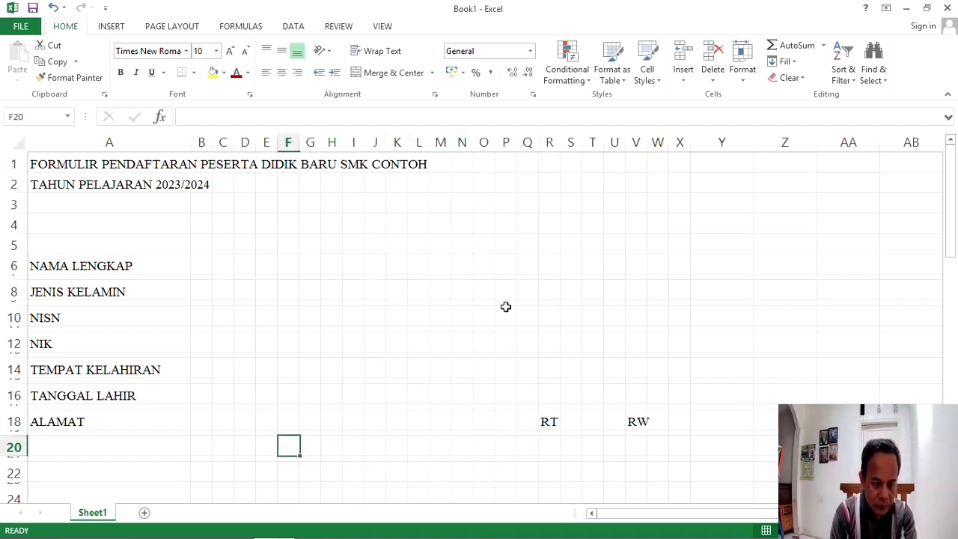
key(Left)
key(Left)
key(Left)
key(Left)
key(Left)
key(Right)
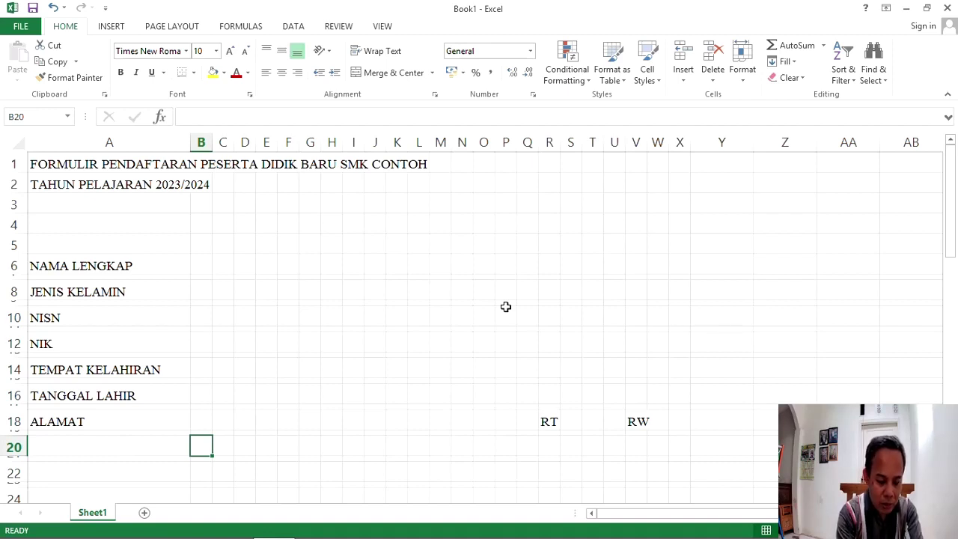
text(KELURAHAN)
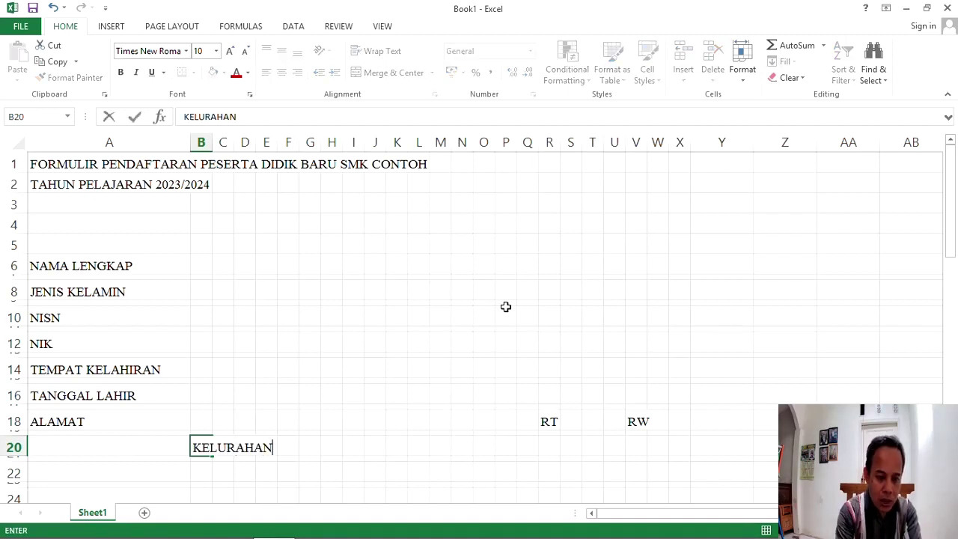
key(Return)
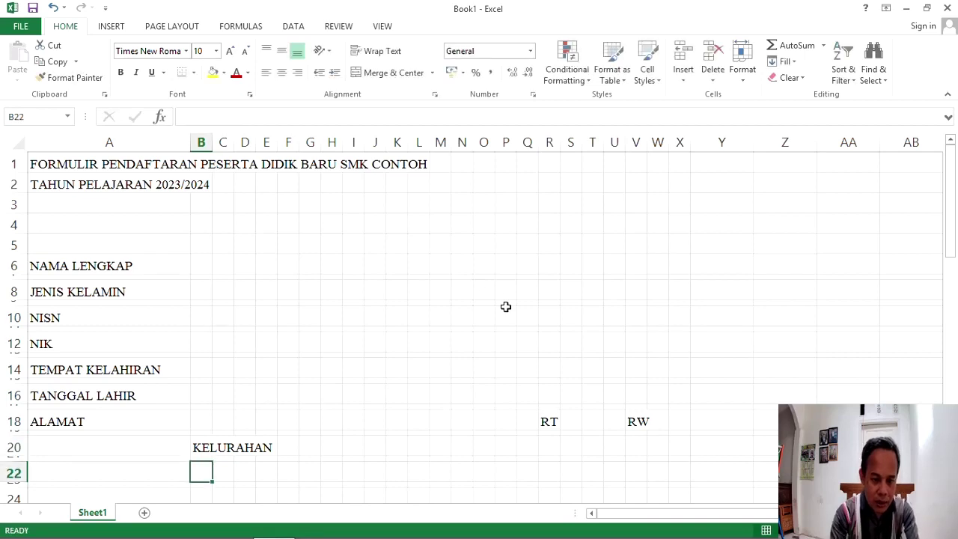
Step: Add KECAMATAN and KABUPATEN/KOTA below it in column B, fixing a typo
scroll(494, 299, down, 2)
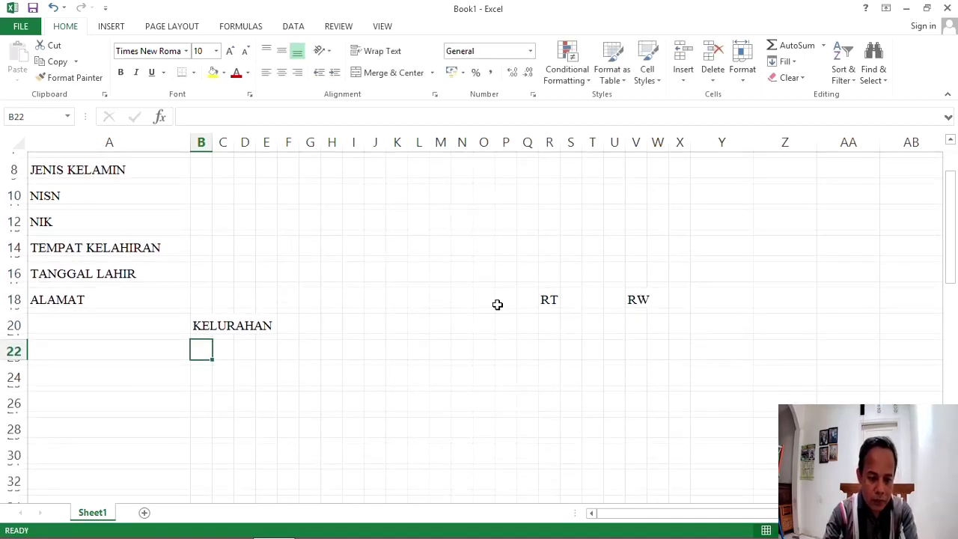
text(KECAMA)
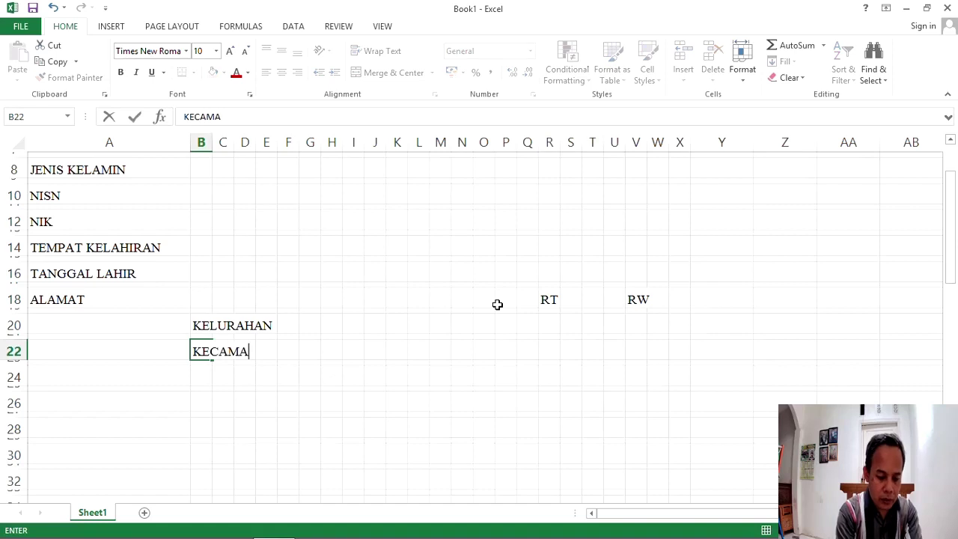
text(TAN)
key(Return)
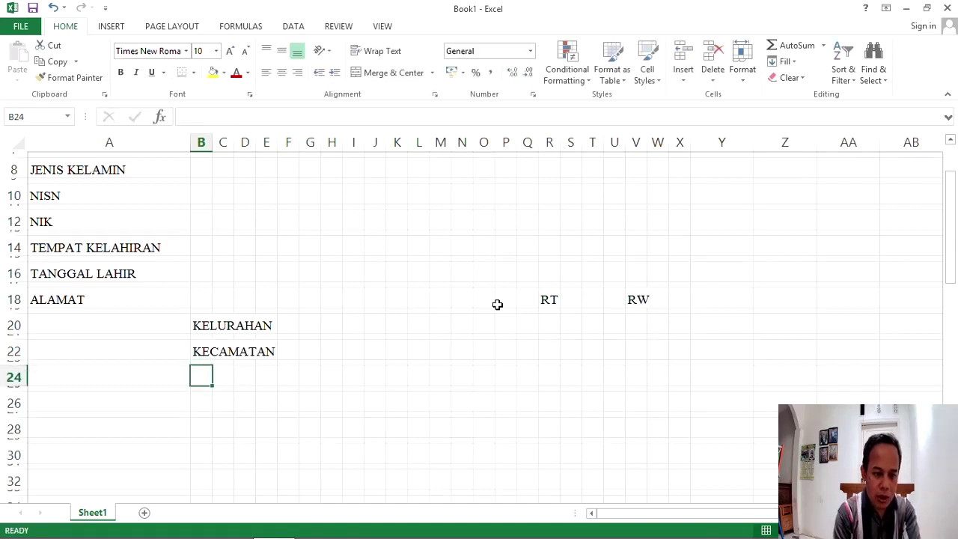
text(KAB)
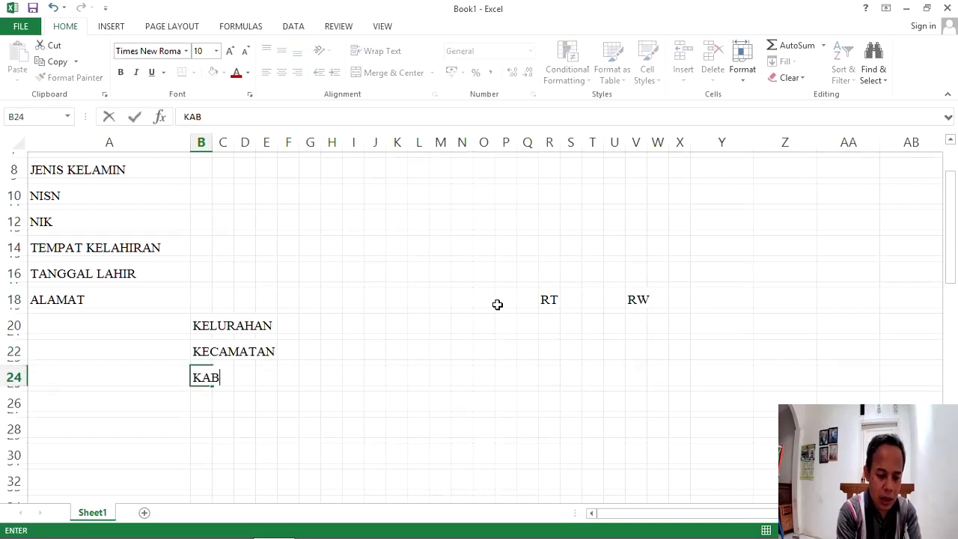
text(UPATEMN)
key(BackSpace)
key(BackSpace)
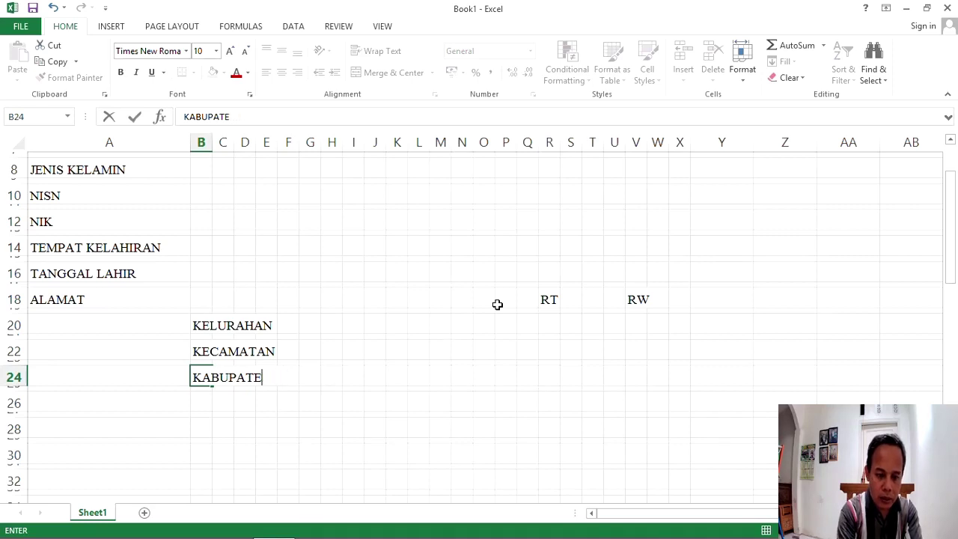
text(N/KOTA)
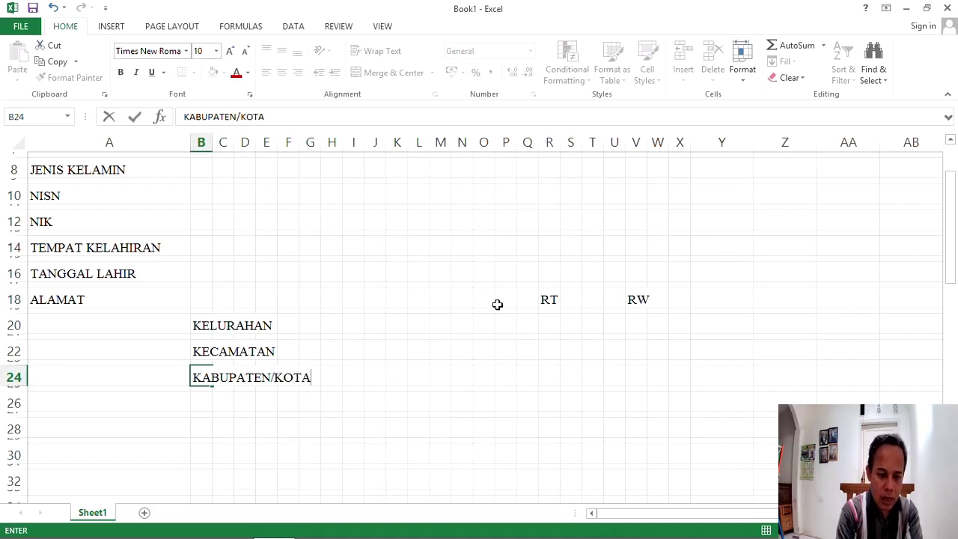
key(Return)
key(Return)
key(Return)
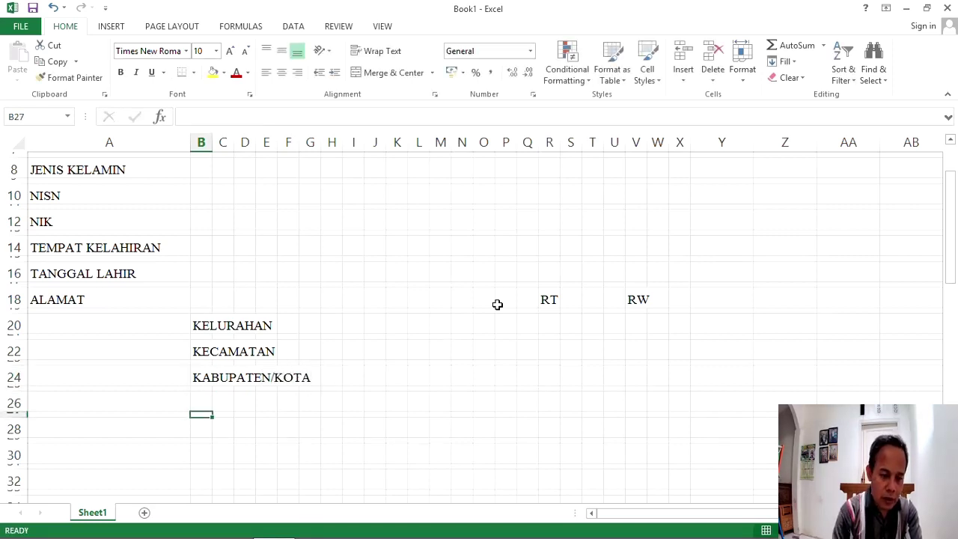
Step: Enter NOMOR HP SISWA, EMAIL and AGAMA as labels in column A
key(Left)
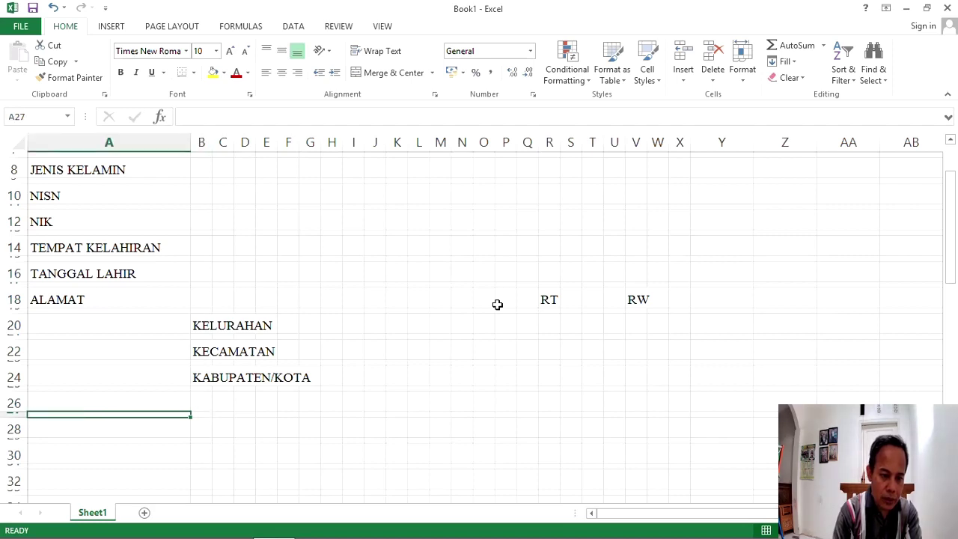
key(Up)
text(NOMOR H)
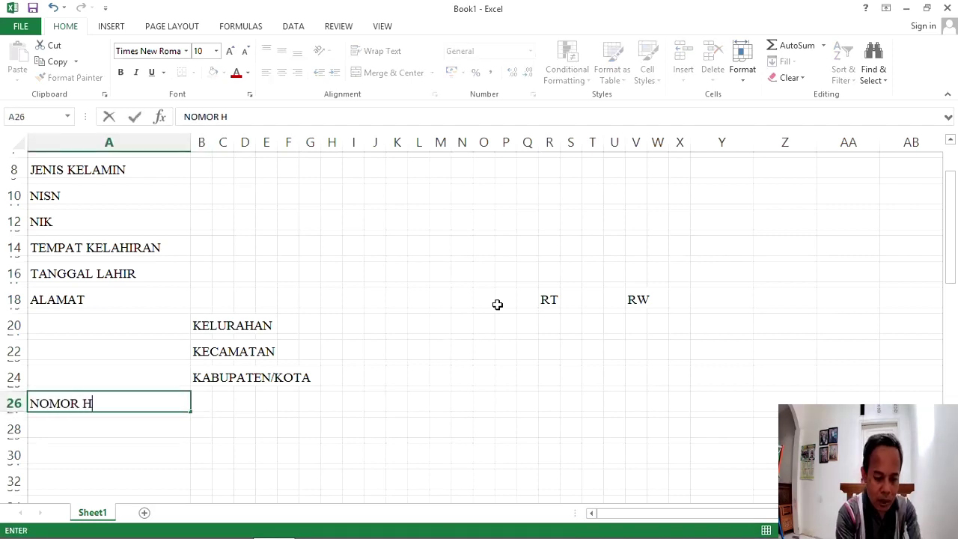
text(P SISWA)
key(ctrl+Return)
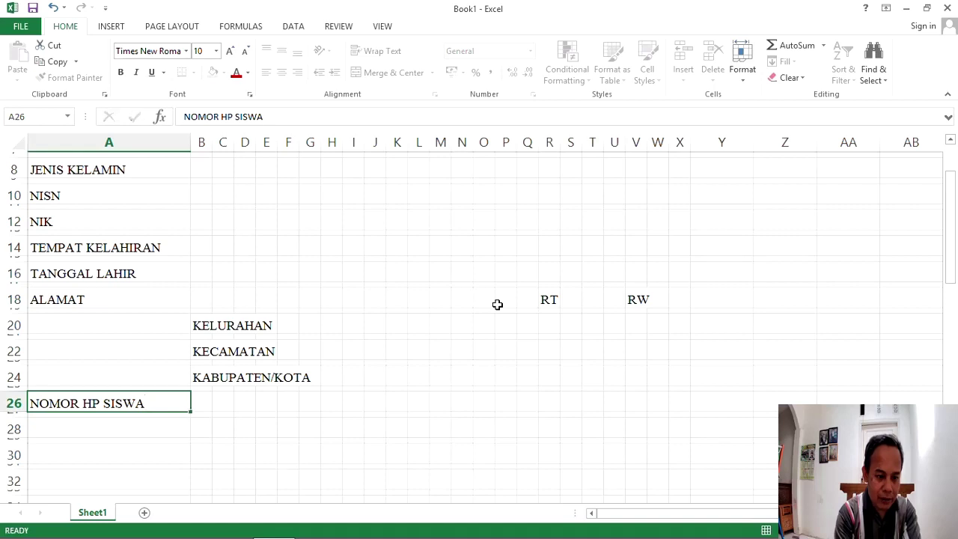
key(Down)
key(Down)
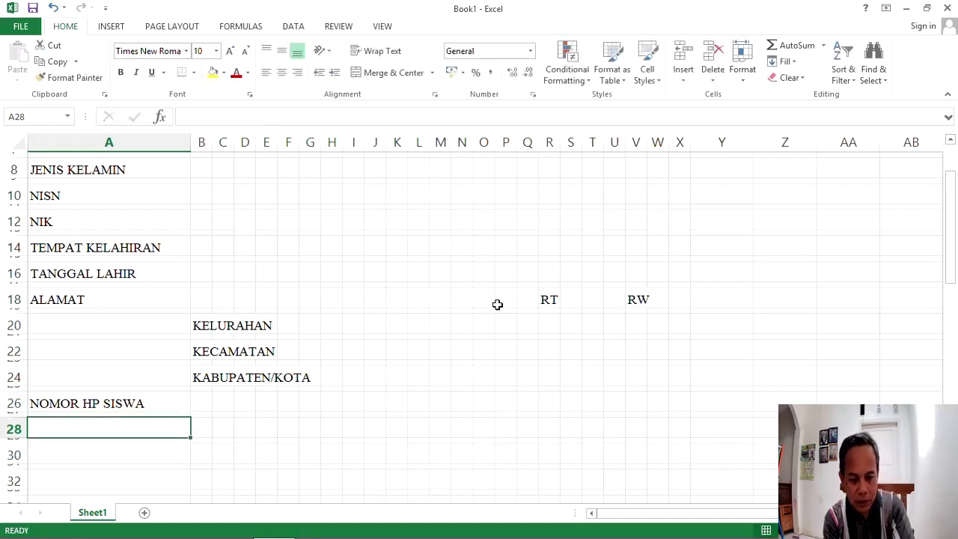
text(EMAI)
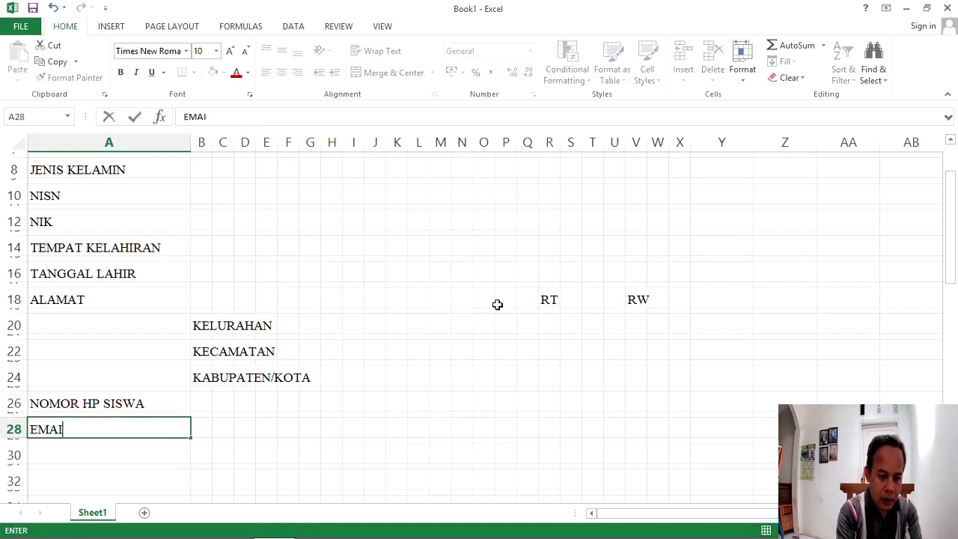
text(L)
key(ctrl+Return)
key(Down)
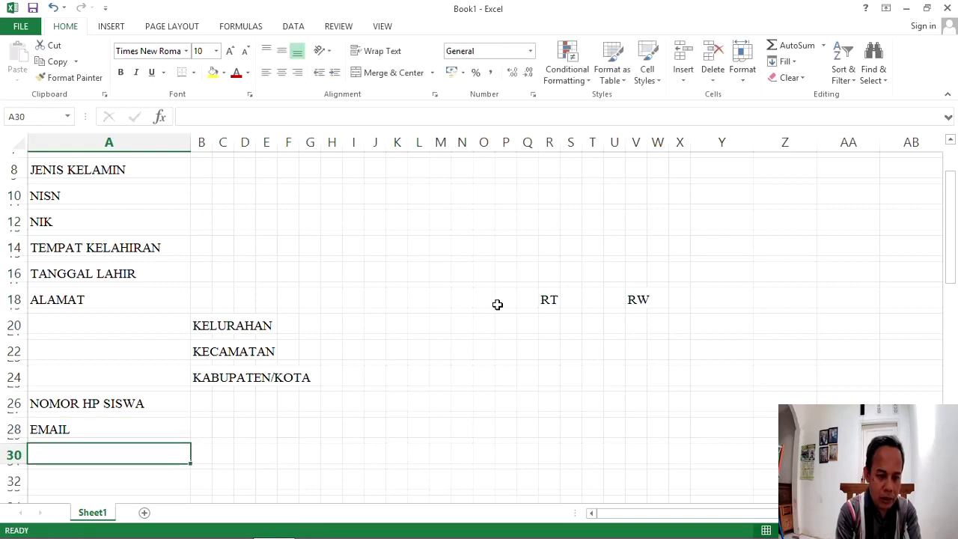
text(AGAMA)
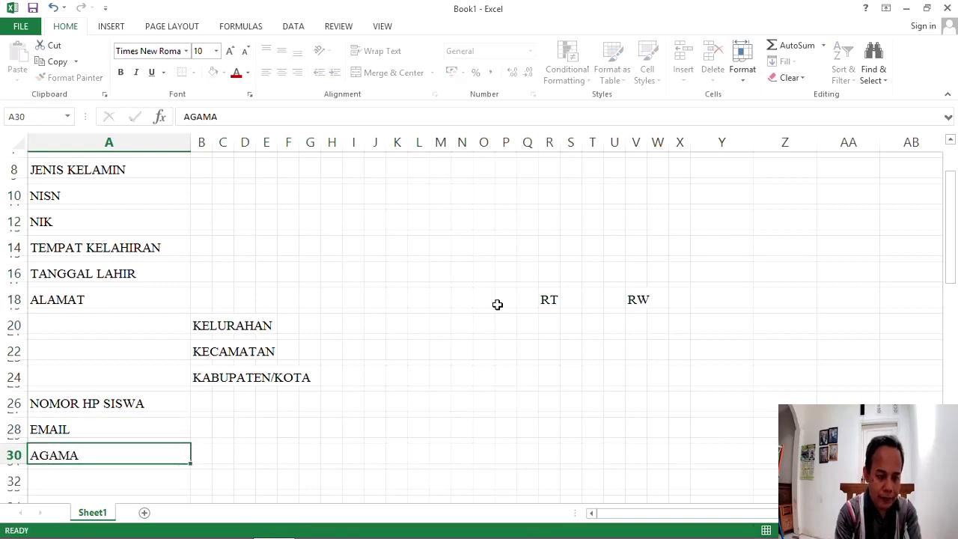
key(ctrl+Return)
key(Right)
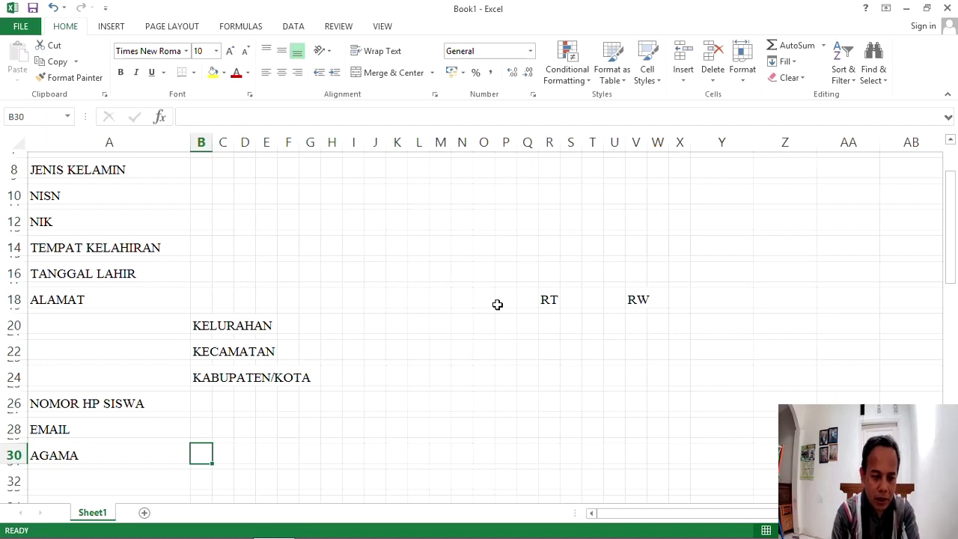
Step: List ISLAM, KRISTEN PROTESTAN and KATHOLIK in column C beside AGAMA
key(Right)
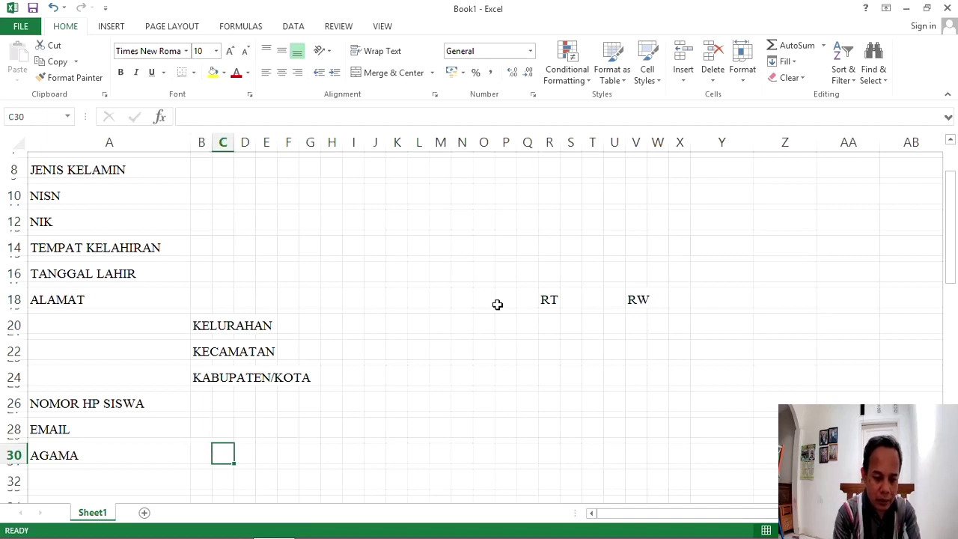
text(ISLAM)
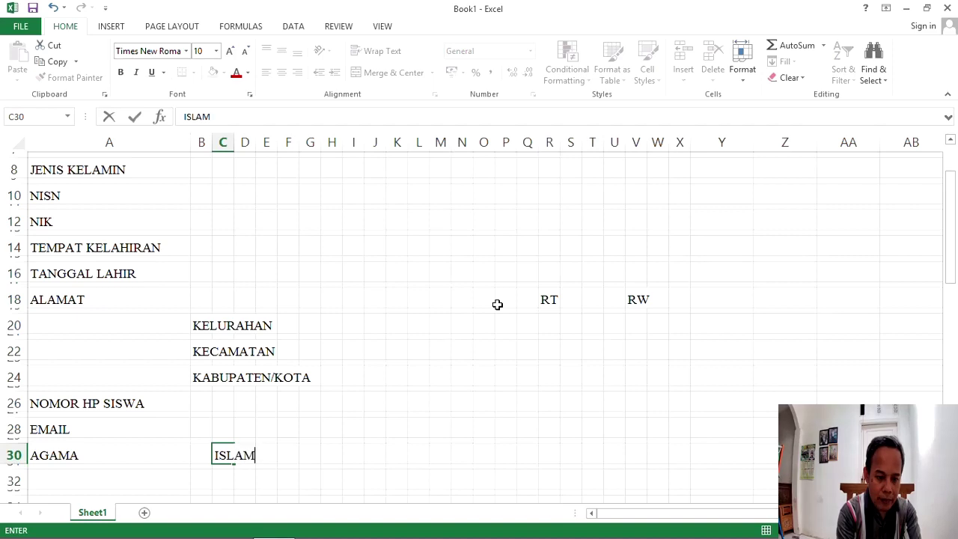
key(Return)
text(KR)
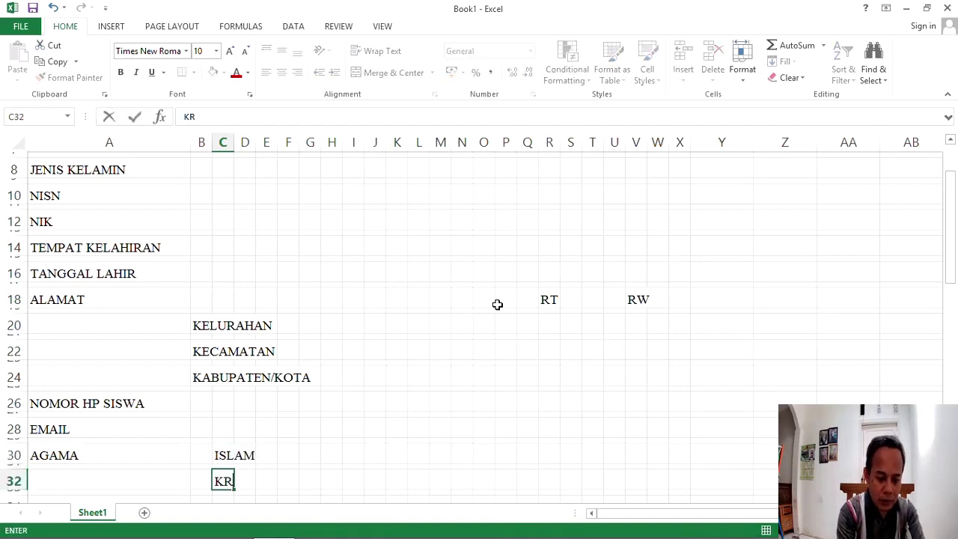
text(ISTEN )
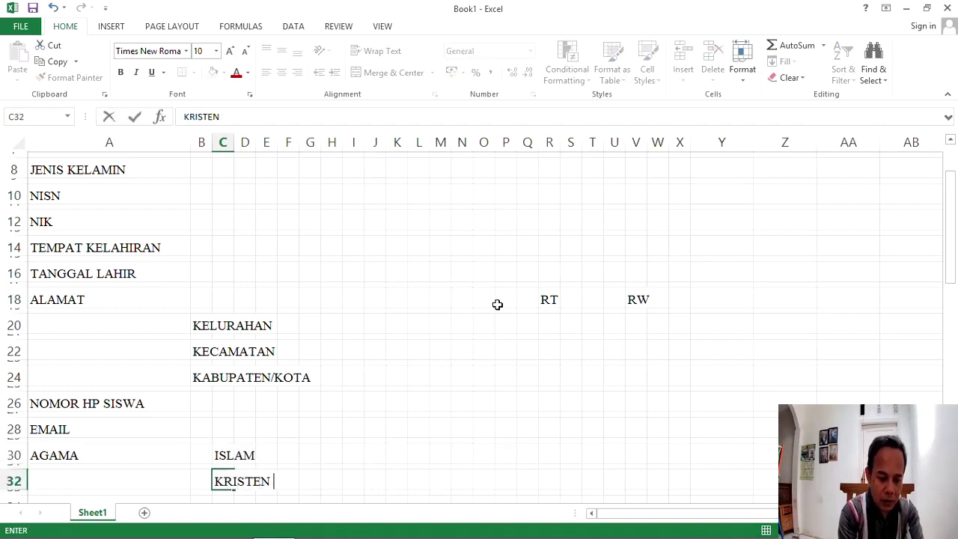
text(PROTESTAN)
key(Return)
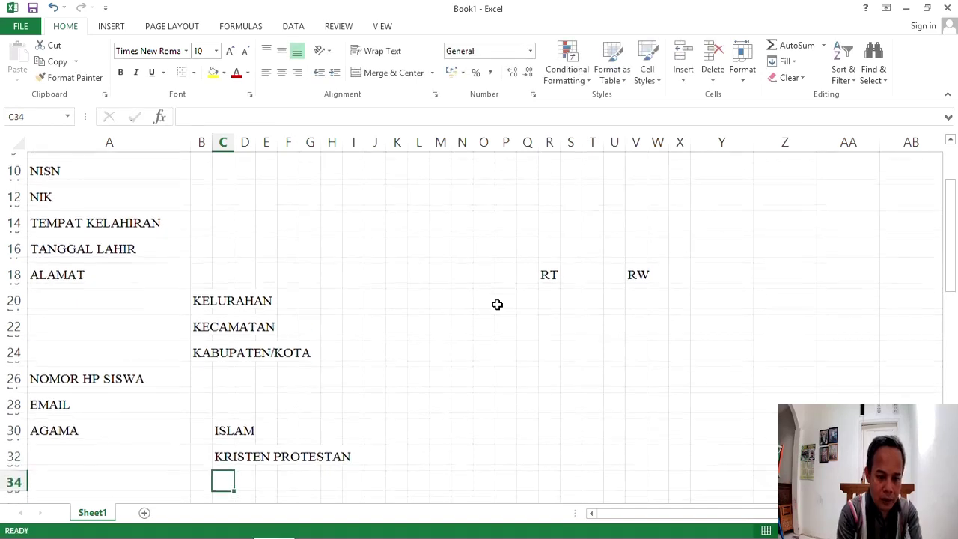
text(KATHO)
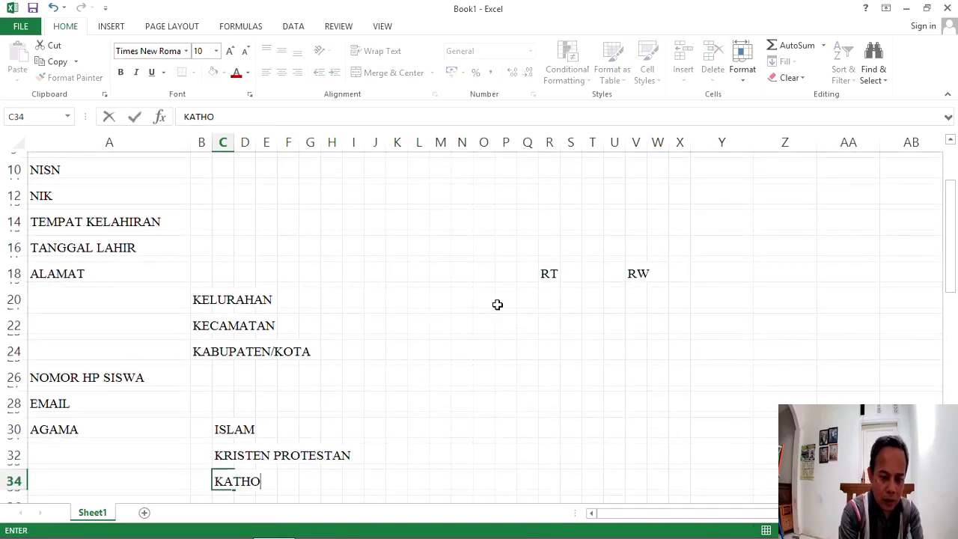
text(LIK)
key(Return)
Step: List HINDU, BUDDHA and KONG HU CHU in column M, then return to A36
key(Up)
key(Up)
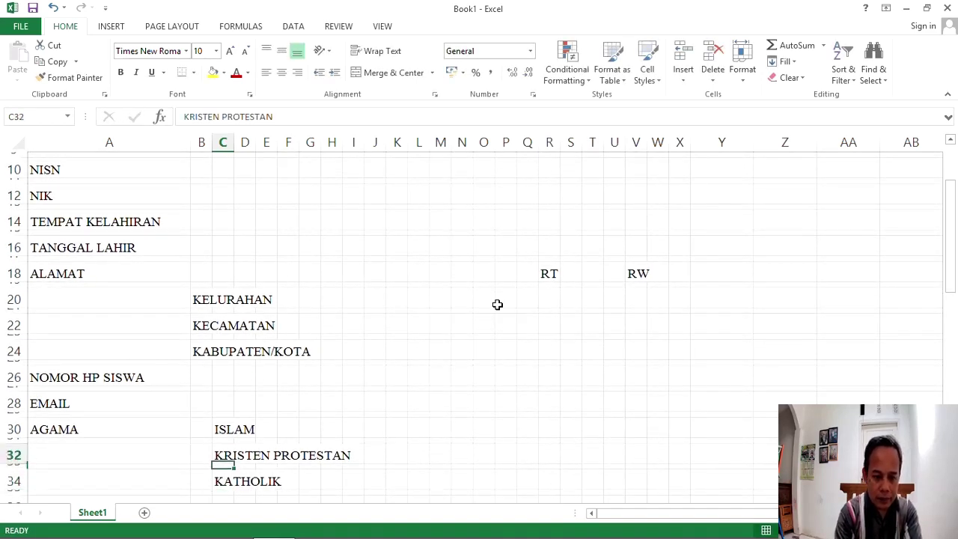
key(Up)
key(Right)
key(Right)
key(Right)
key(Right)
key(Right)
key(Right)
key(Right)
key(Right)
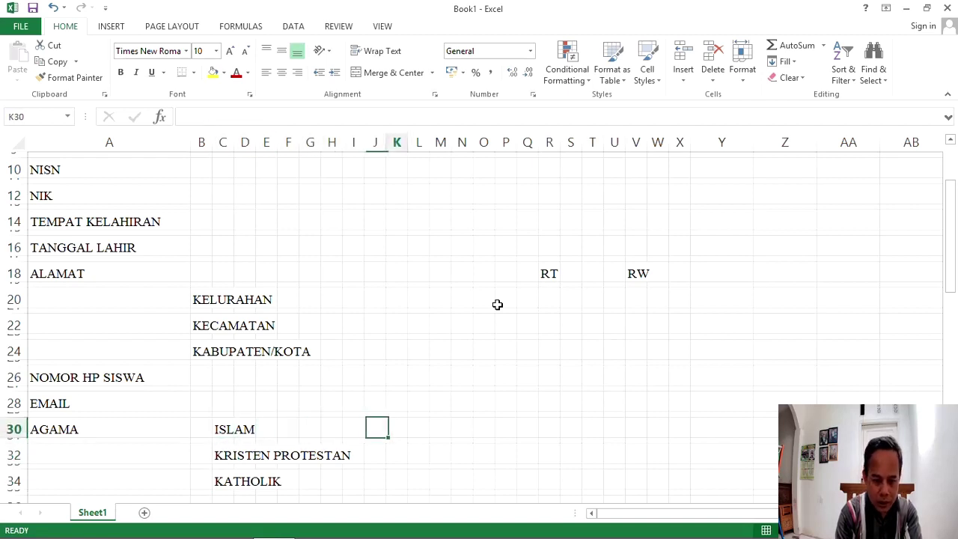
key(Right)
key(Right)
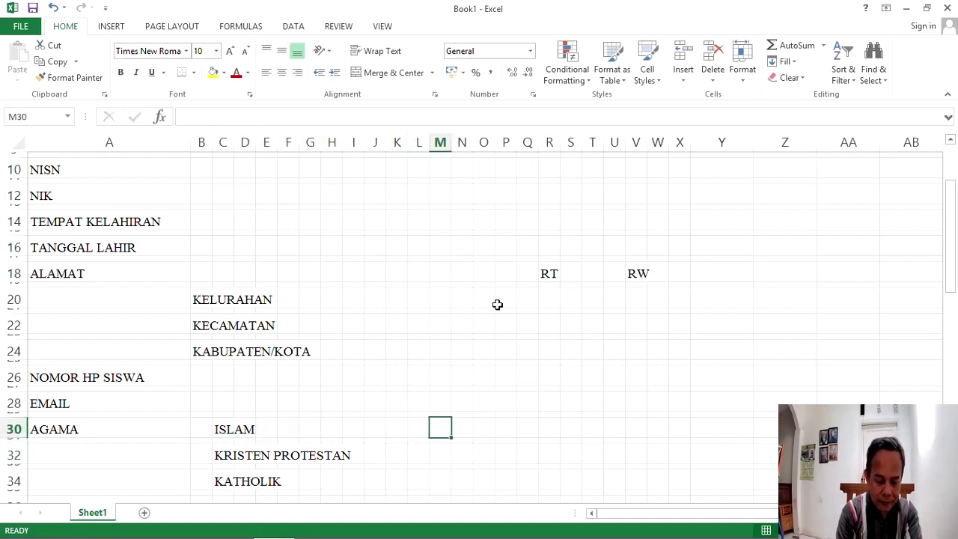
text(HINDU)
key(Down)
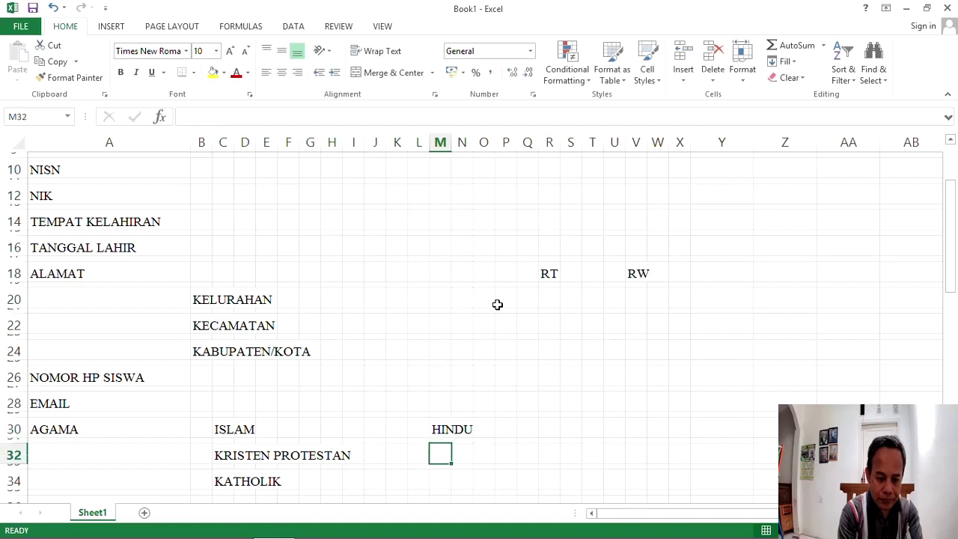
text(BUDDHA)
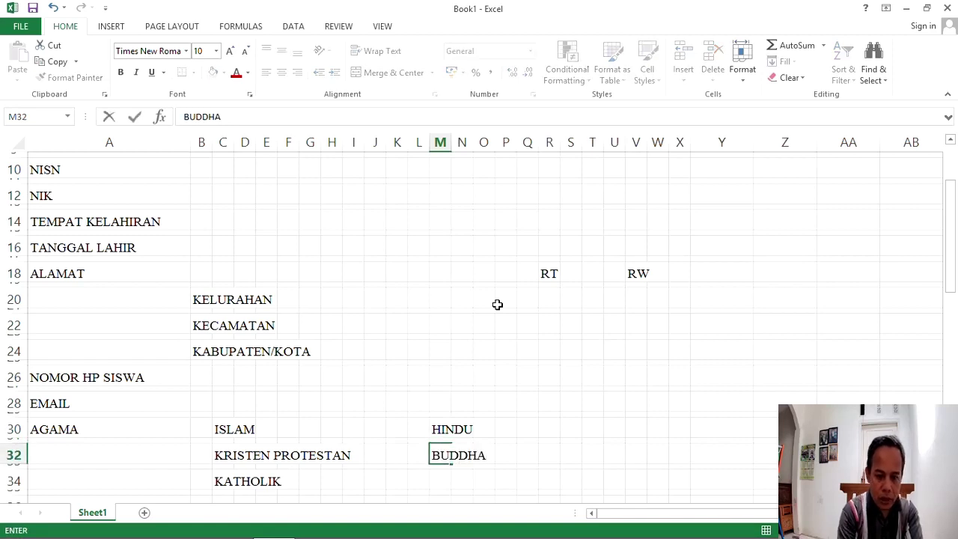
key(Return)
key(Down)
key(Down)
key(Up)
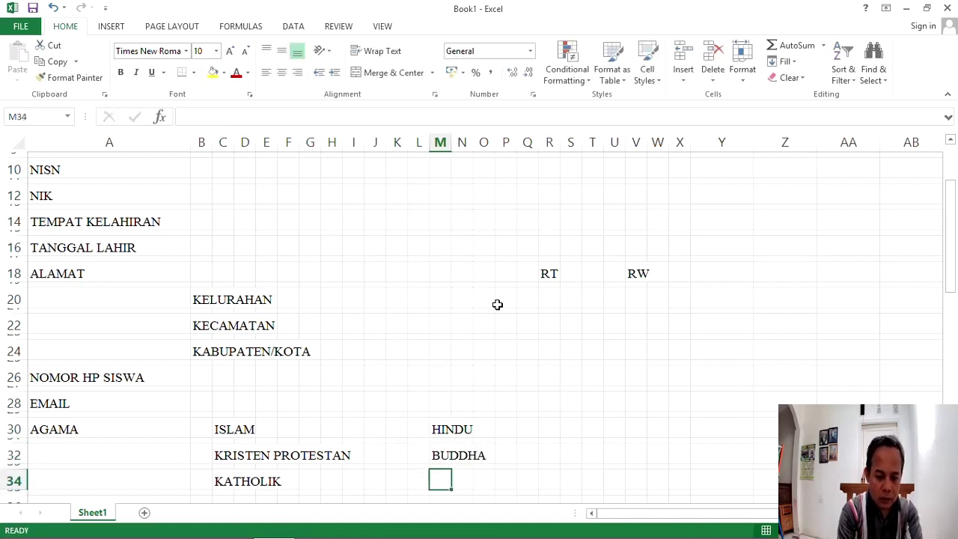
text(KONG HU CHU)
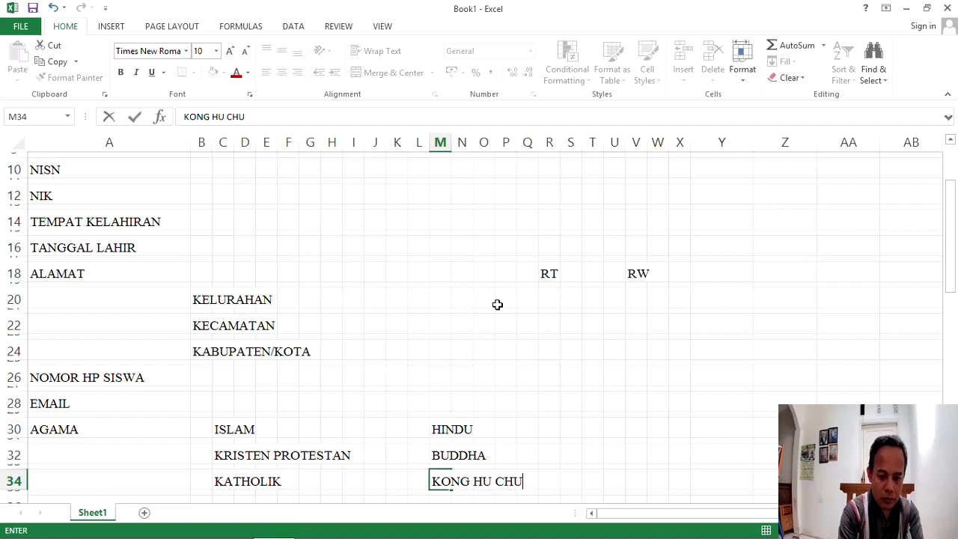
key(Return)
key(Left)
key(Left)
key(Left)
key(Left)
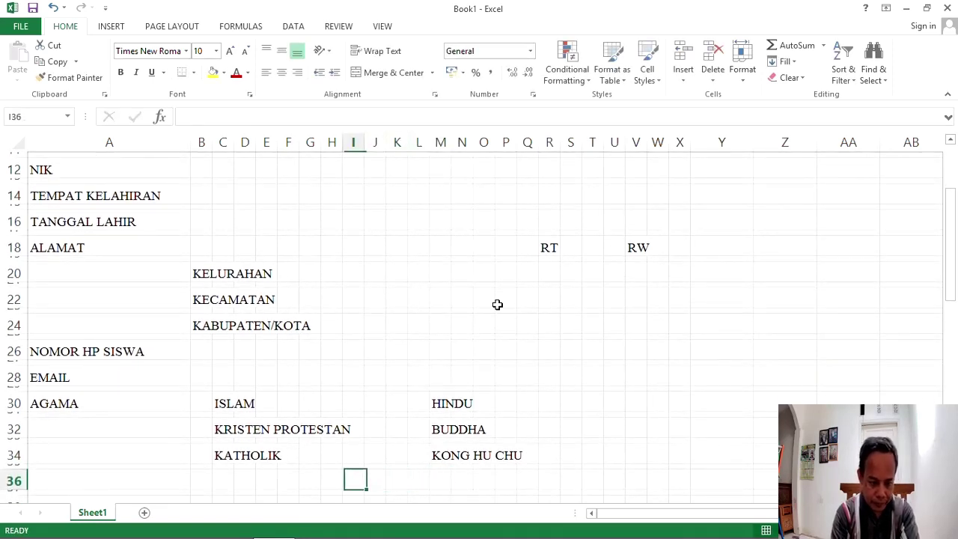
key(Left)
key(Left)
key(Left)
key(Left)
key(Left)
key(Left)
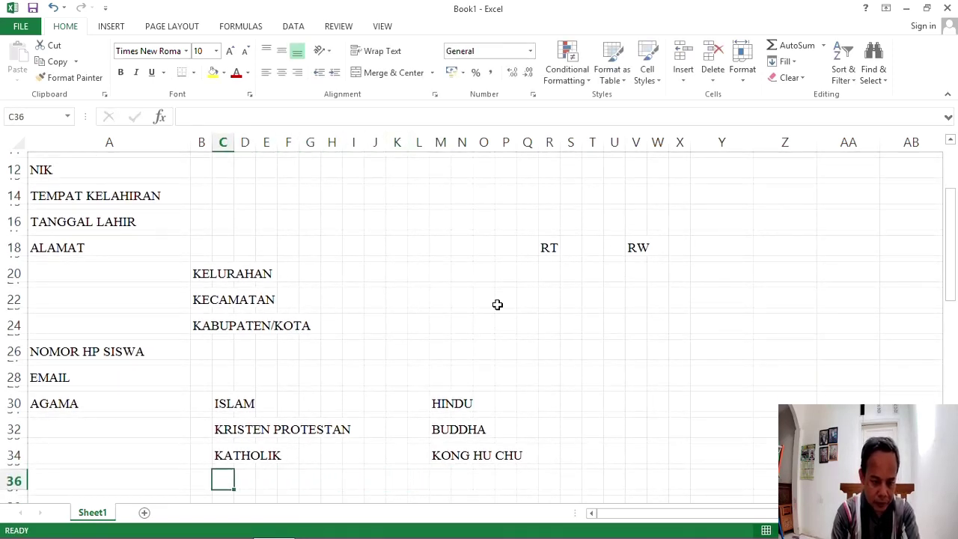
key(Left)
key(Left)
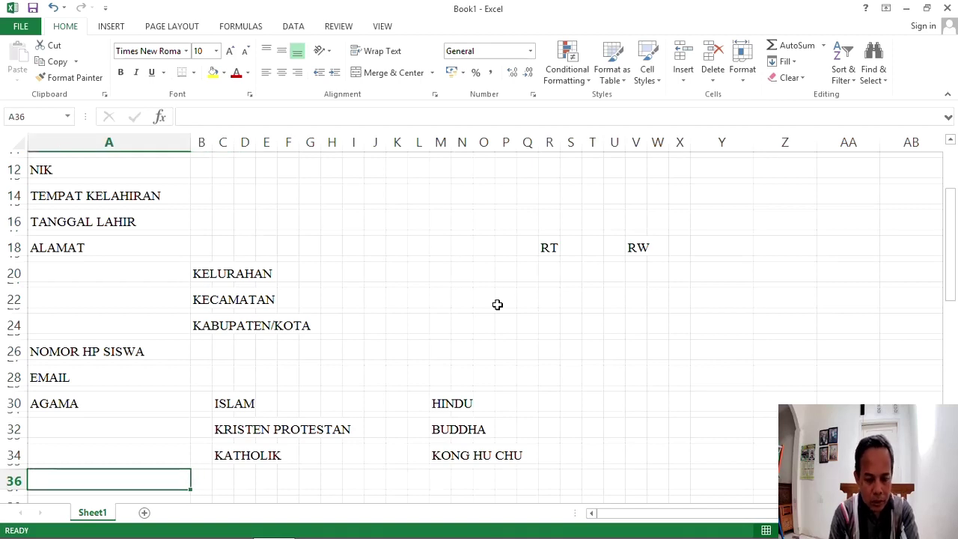
Step: Add the father labels NAMA AYAH, PEKERJAAN AYAH and NOMOR HP AYAH in column A
text(NAMA)
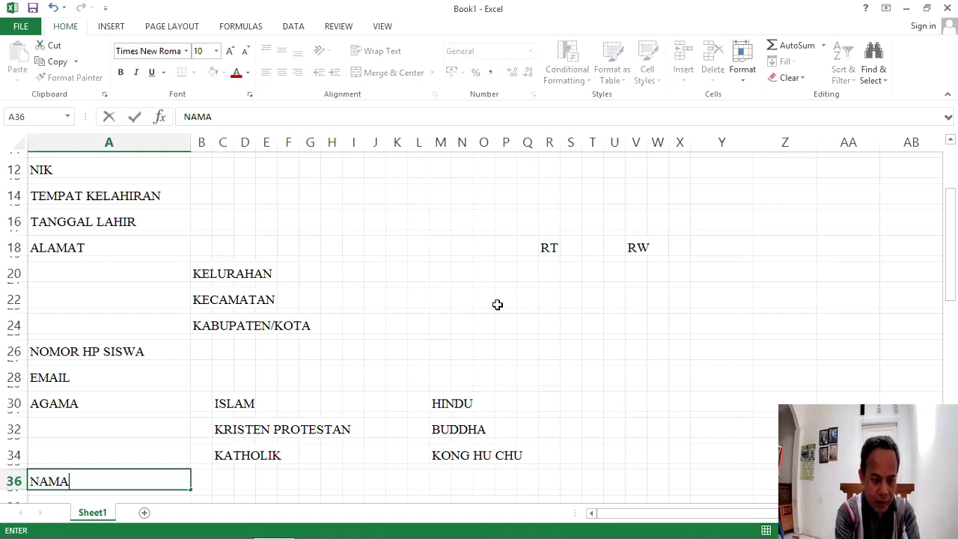
text( AYAH)
key(Return)
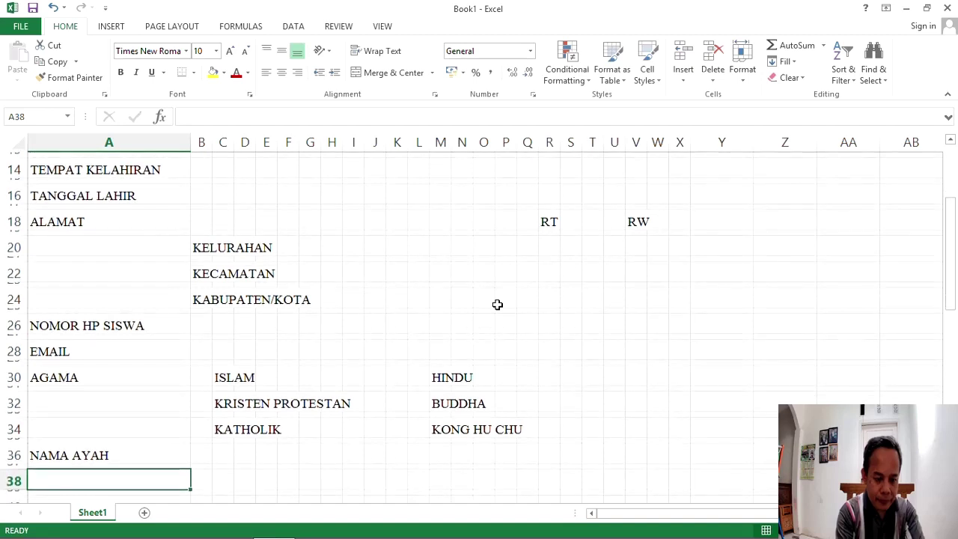
text(PEKERJAAN AYAH)
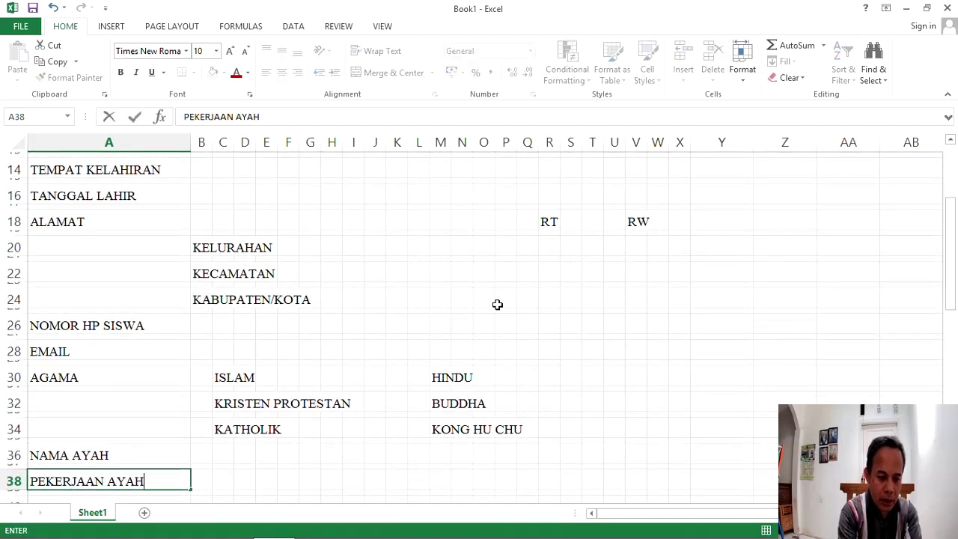
key(Return)
text(NOMOR )
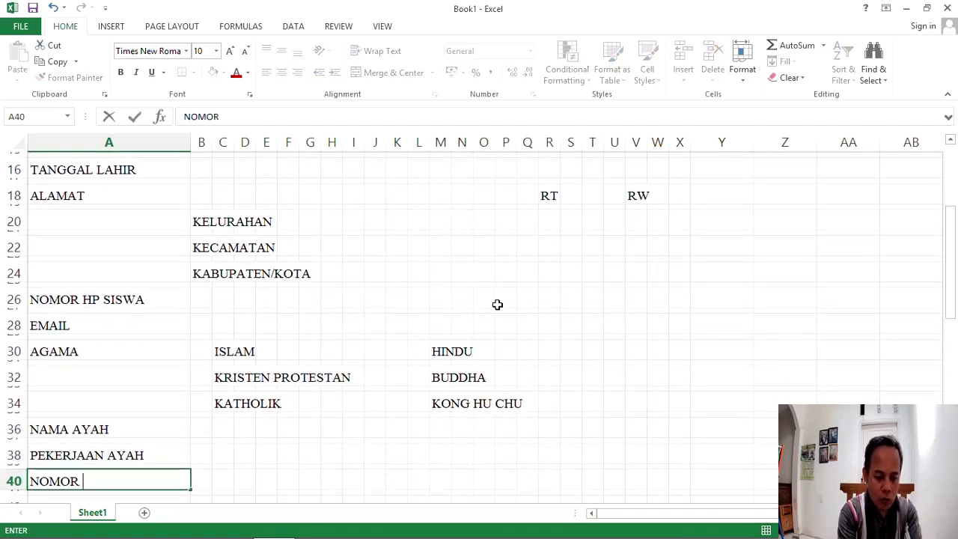
text(HP AYAH)
key(Return)
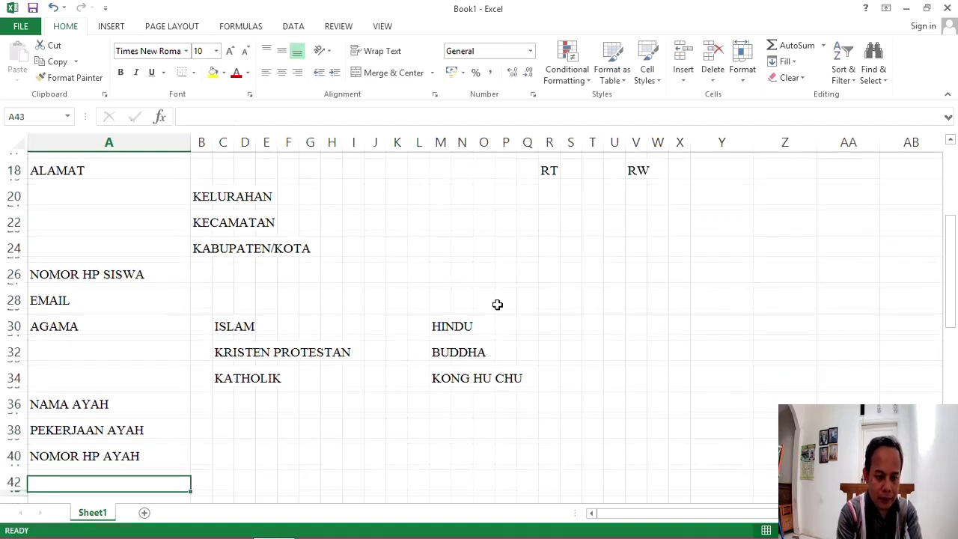
Step: Add the mother labels NAMA IBU, PEKERJAAN IBU and NOMOR HP IBU
key(Up)
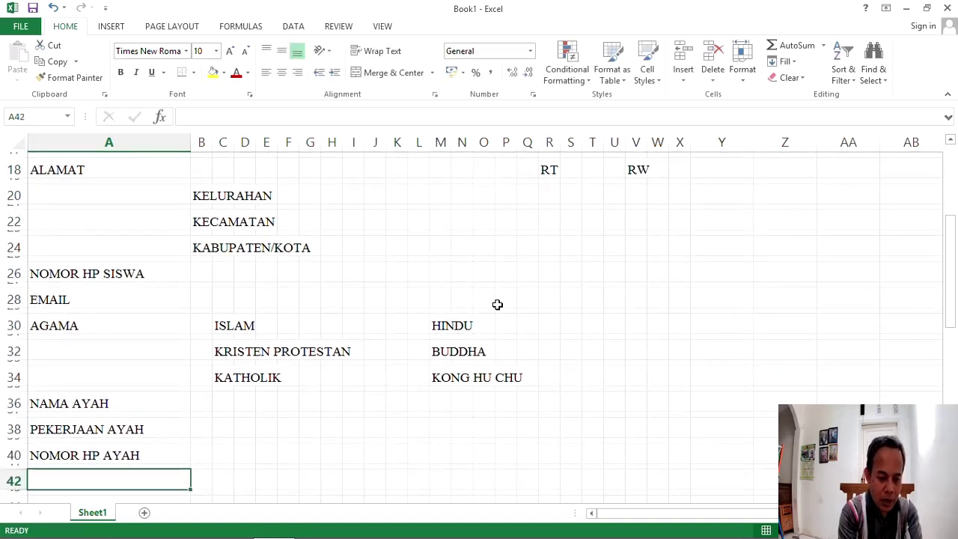
text(NAMA IBU)
key(Return)
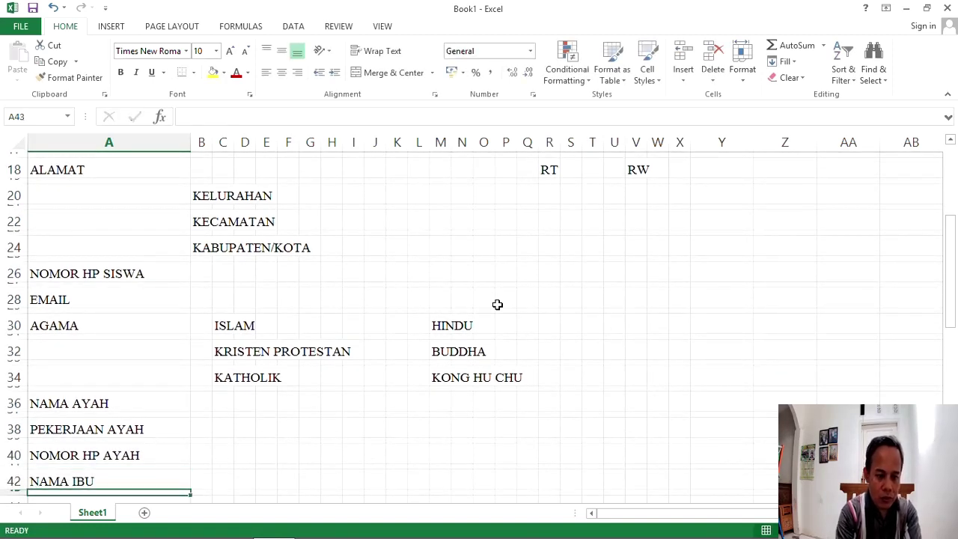
scroll(496, 314, down, 3)
scroll(496, 331, down, 1)
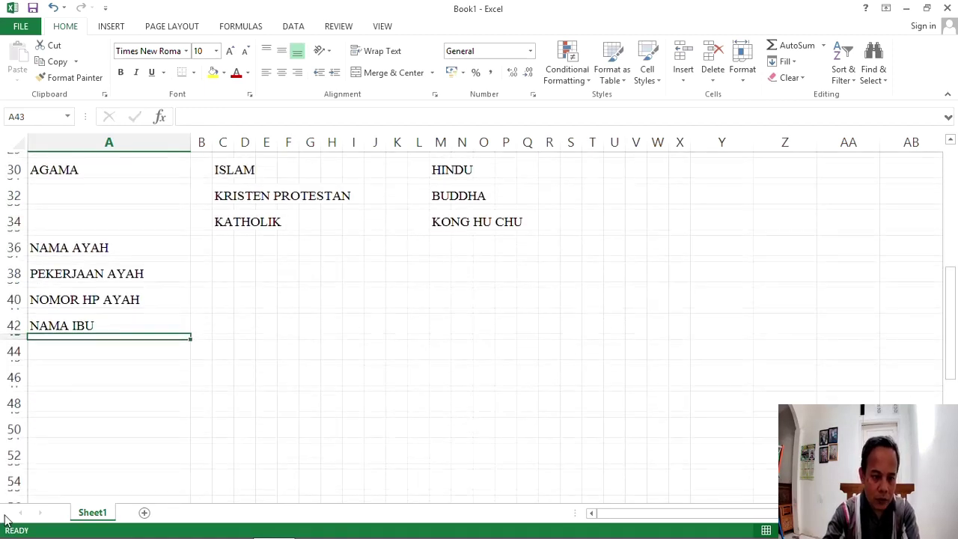
click(60, 345)
text(PEKER)
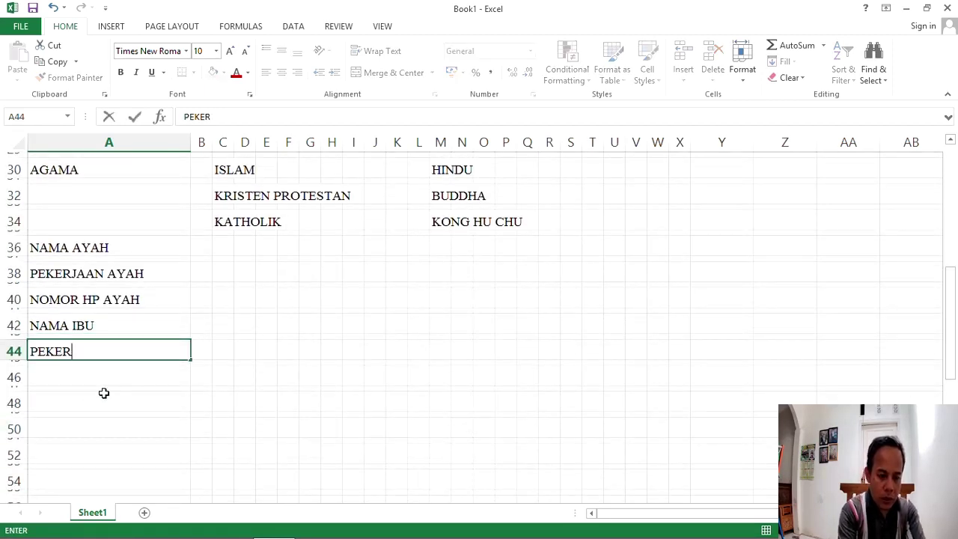
text(JAAN IBU)
key(Return)
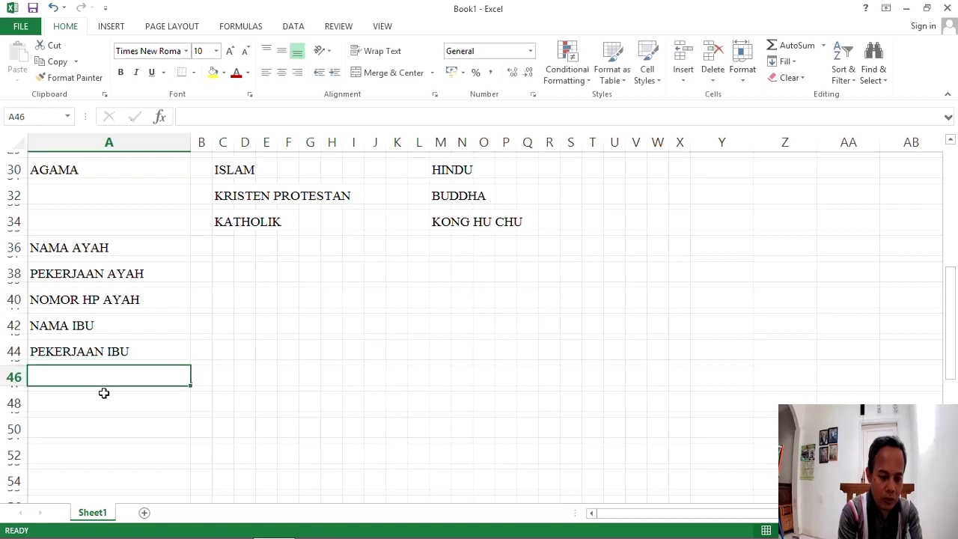
text(NOMOR HP I)
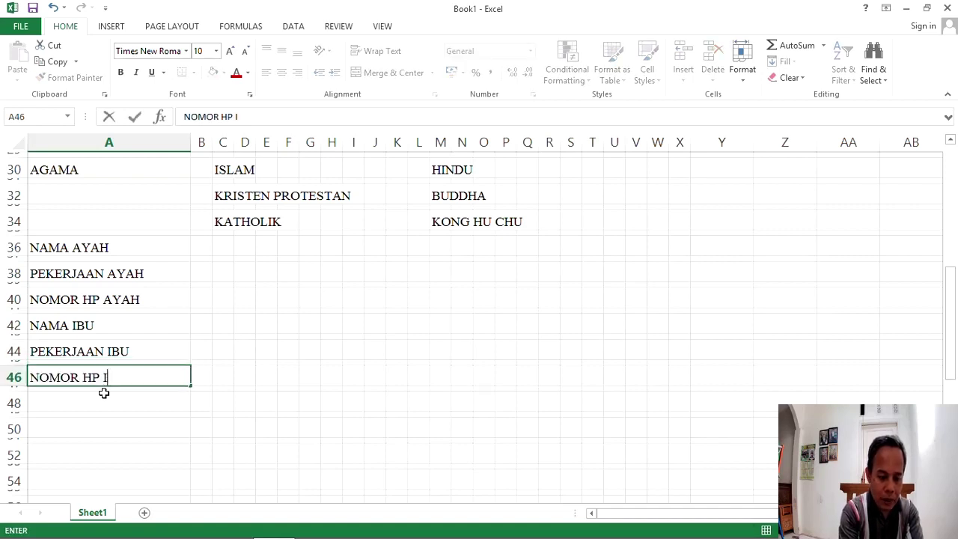
text(BU)
key(Return)
key(Return)
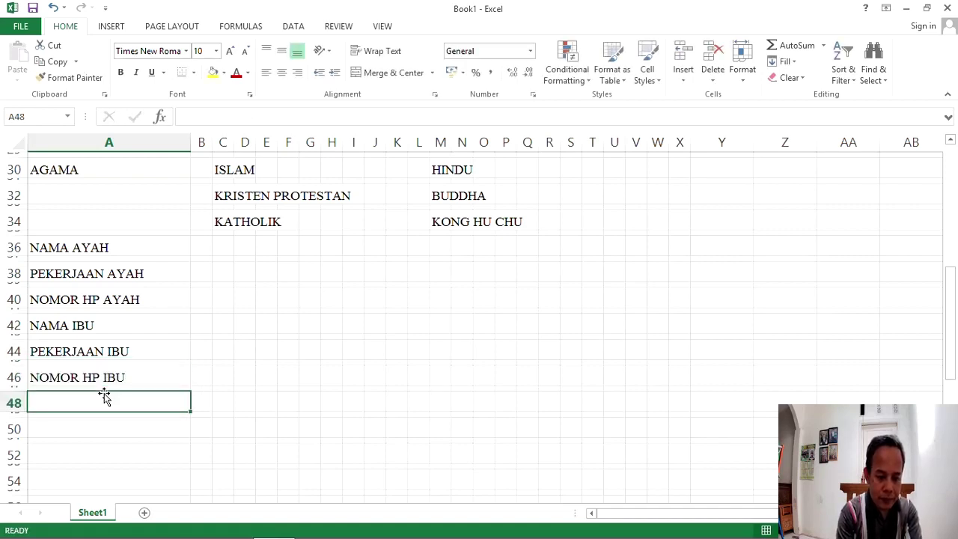
key(Return)
Step: Add the school labels ASAL SEKOLAH, TAHUN LULUS and JURUSAN PILIHAN
click(104, 395)
scroll(339, 419, down, 1)
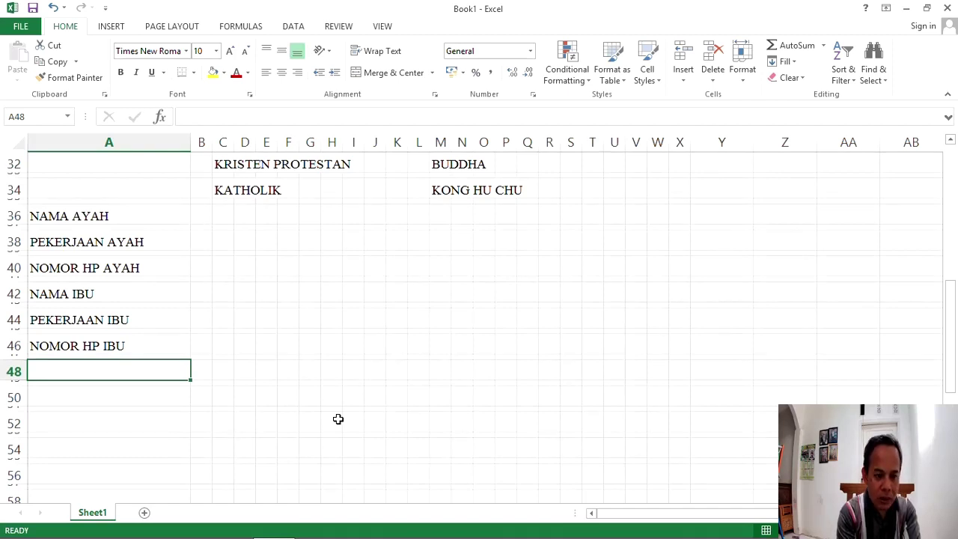
text(ASAL SEKO)
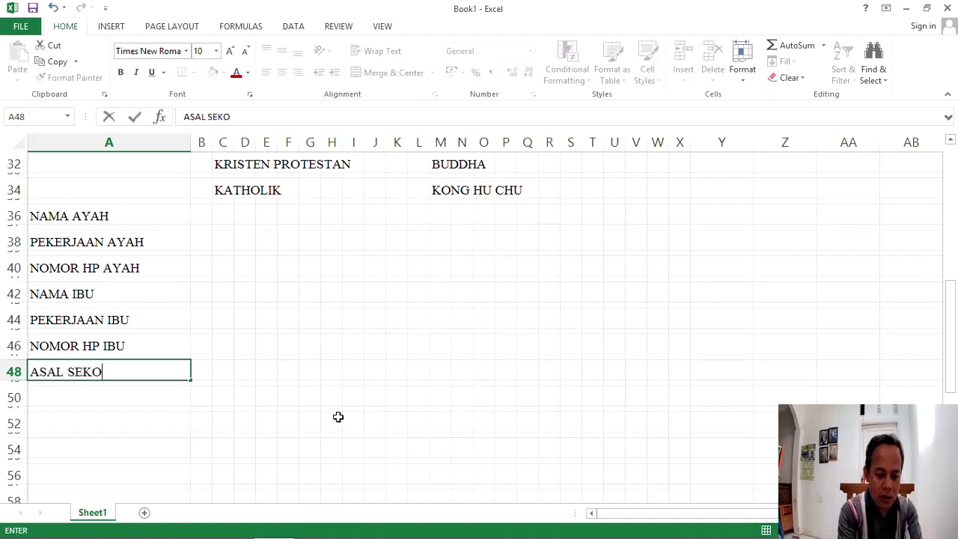
text(LAH)
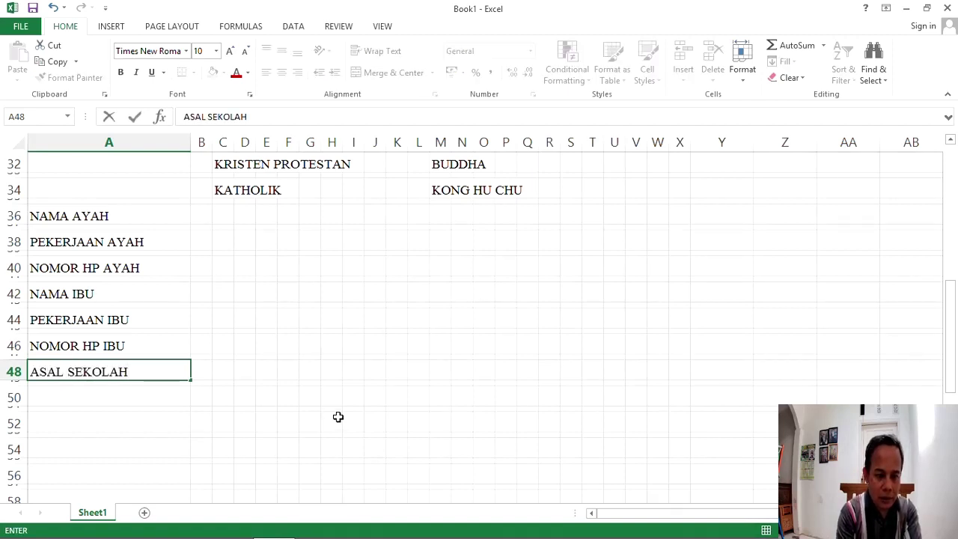
key(Return)
key(Return)
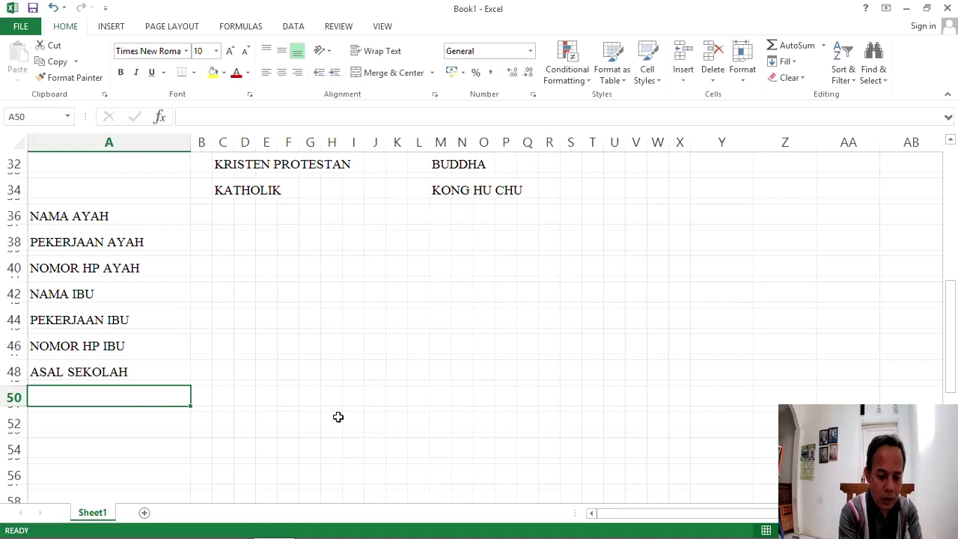
text(TAHUN LULUS)
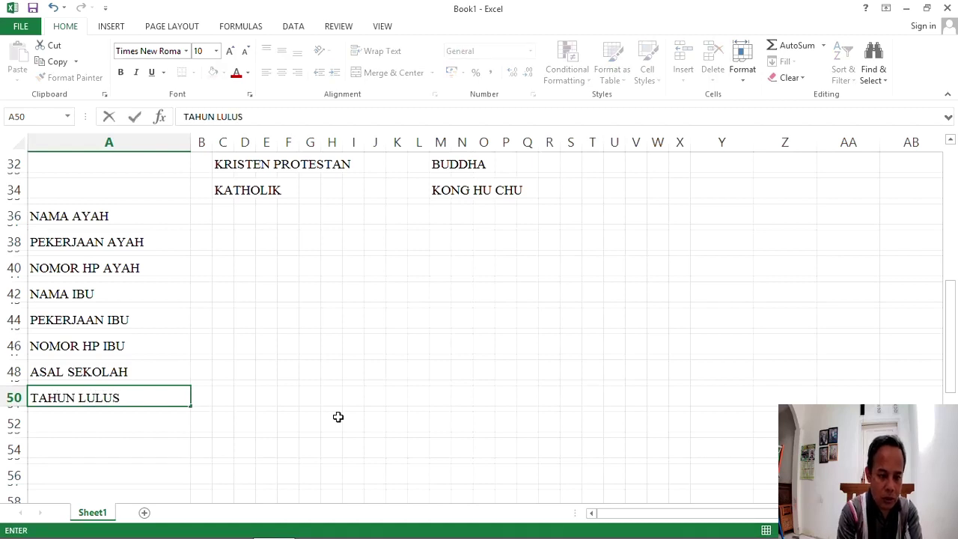
key(Return)
key(Return)
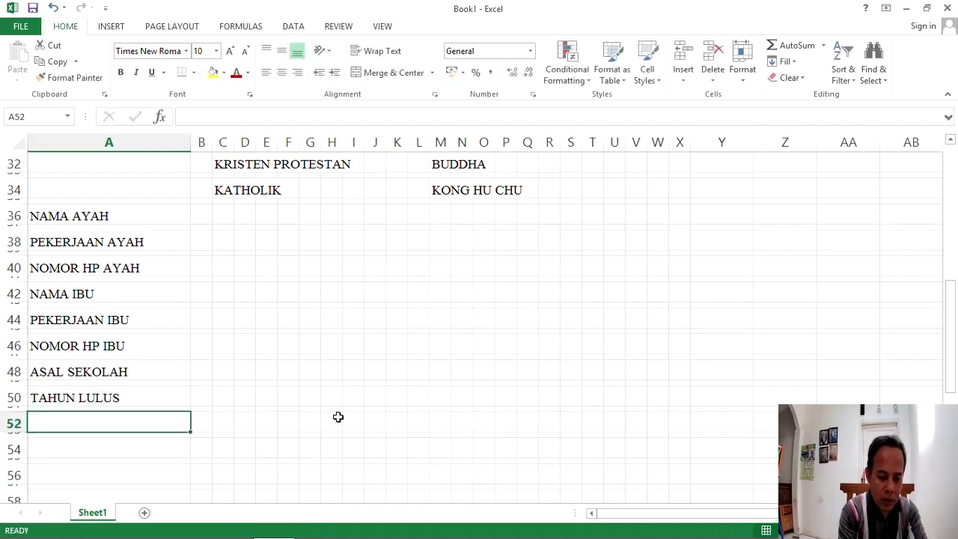
text(JURUSAN)
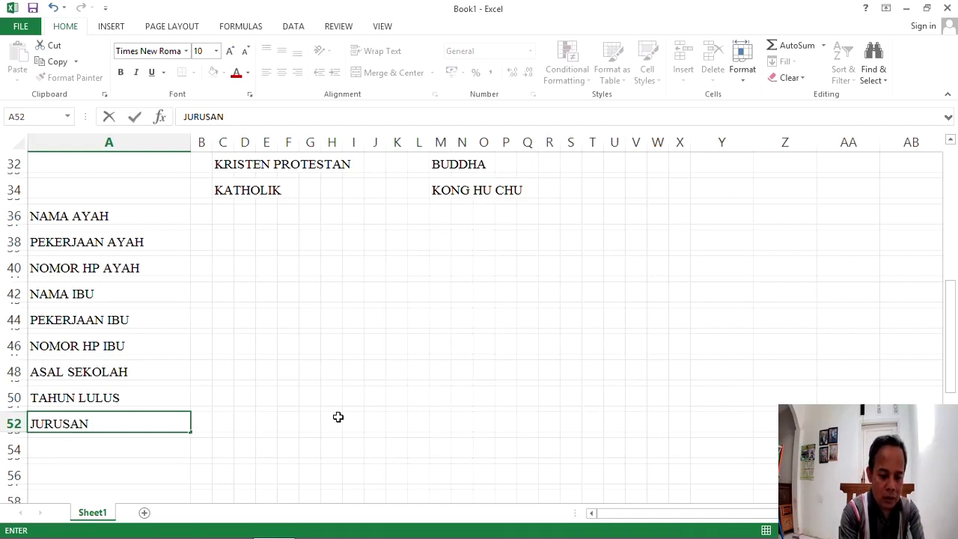
text( PILIHAN)
key(ctrl+Return)
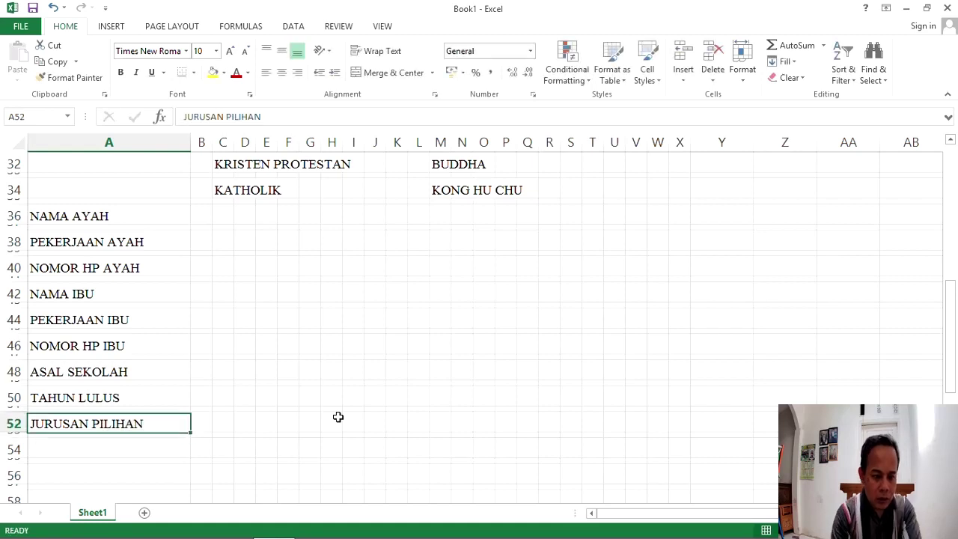
key(Right)
key(Right)
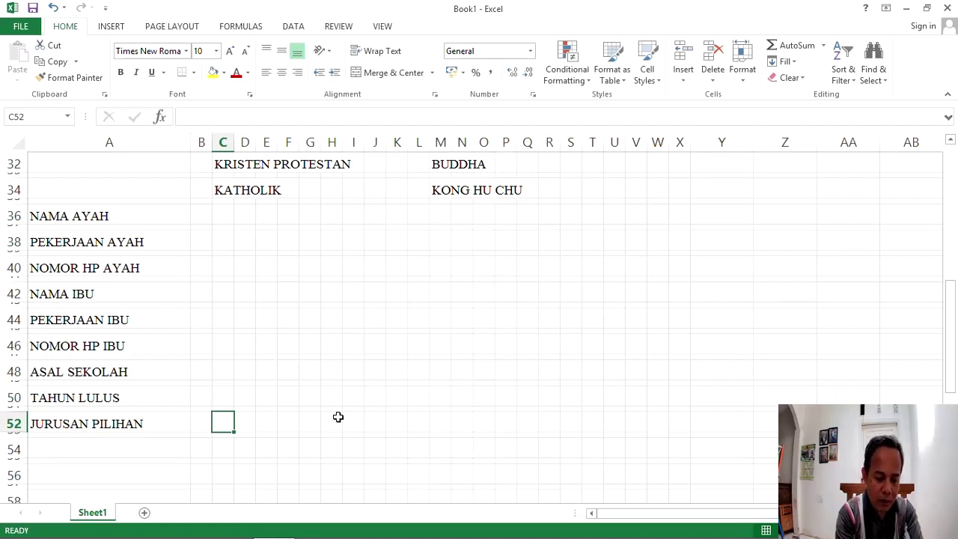
Step: Enter KEPERAWATAN, FARMASI and MULTIMEDIA as program choices on row 52
text(KEPE)
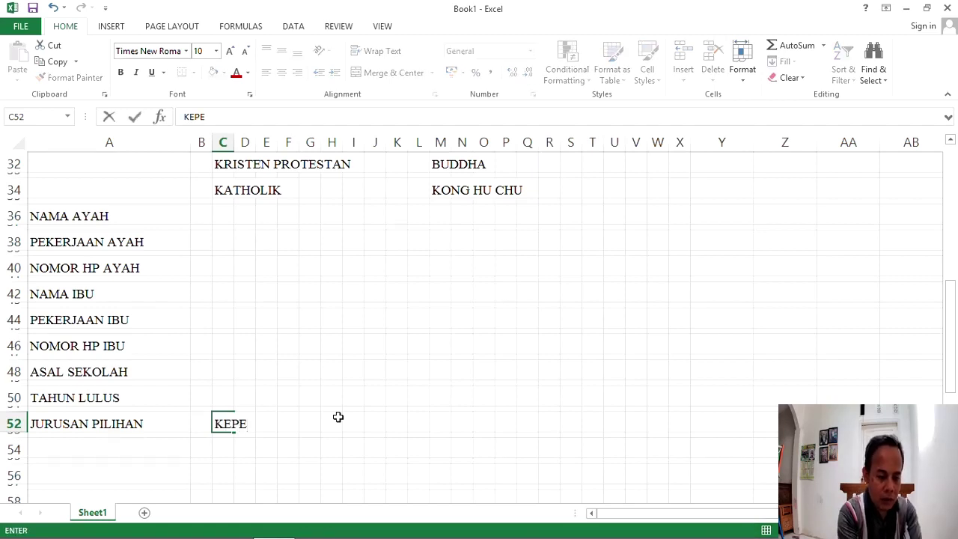
text(RAWATAN)
key(Return)
key(Up)
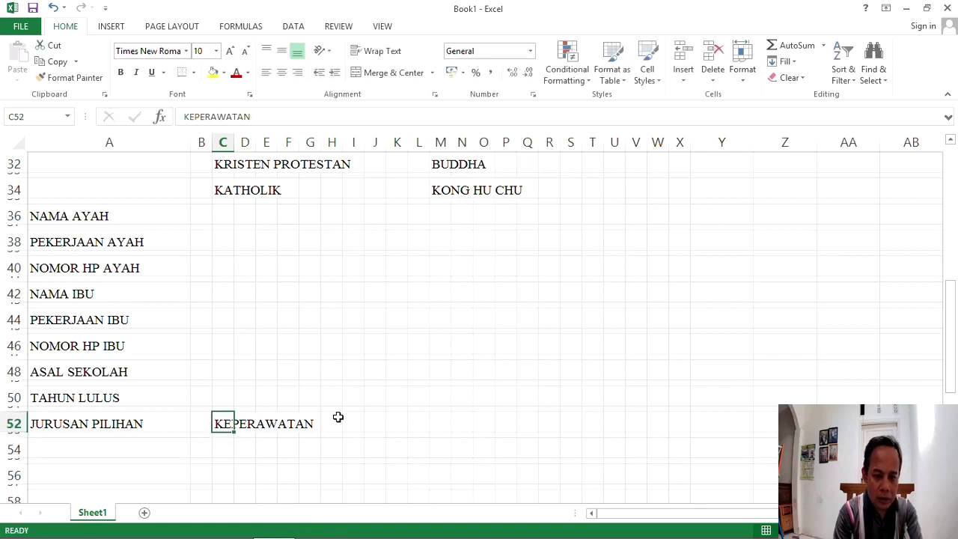
key(Right)
key(Right)
key(Right)
key(Right)
key(Right)
key(Right)
key(Right)
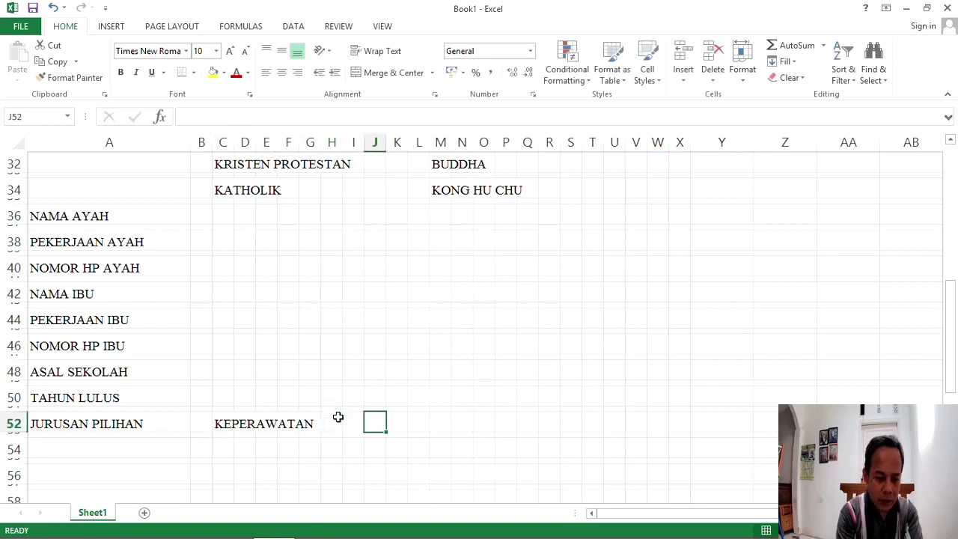
text(FARMASI)
key(Right)
key(Right)
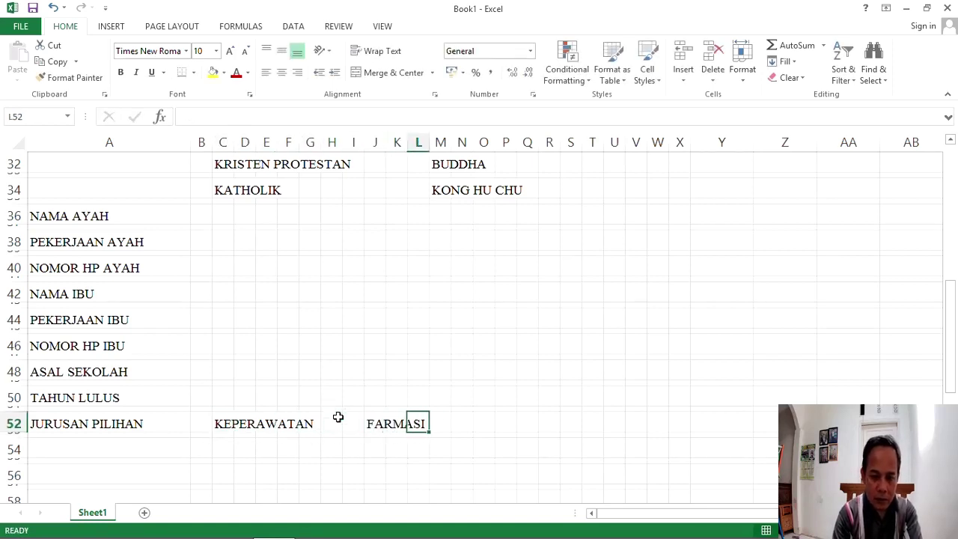
key(Right)
key(Right)
key(Right)
key(Right)
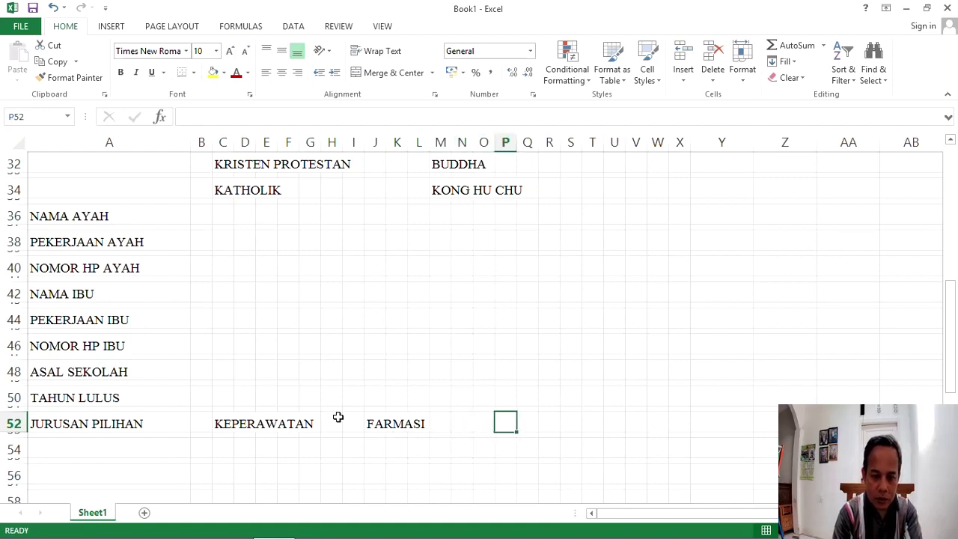
key(Left)
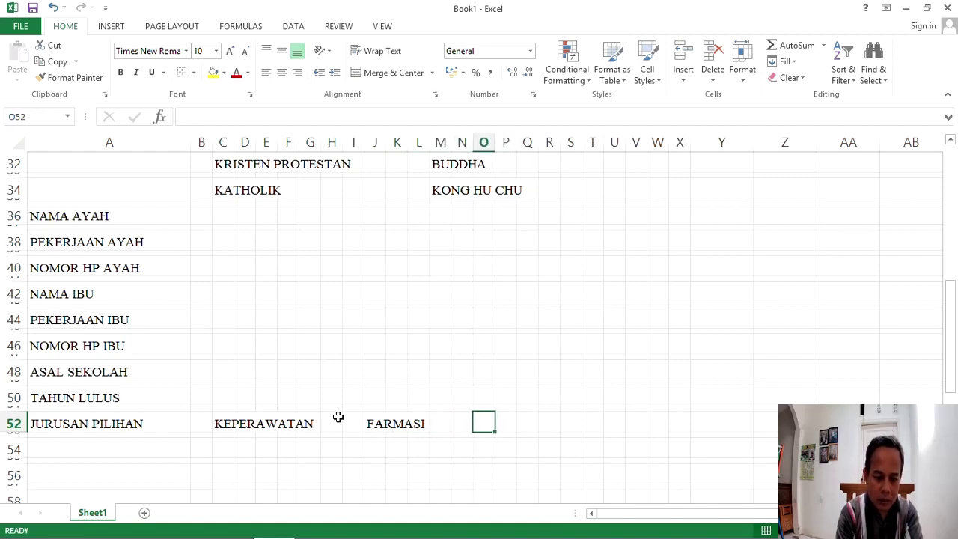
text(MU)
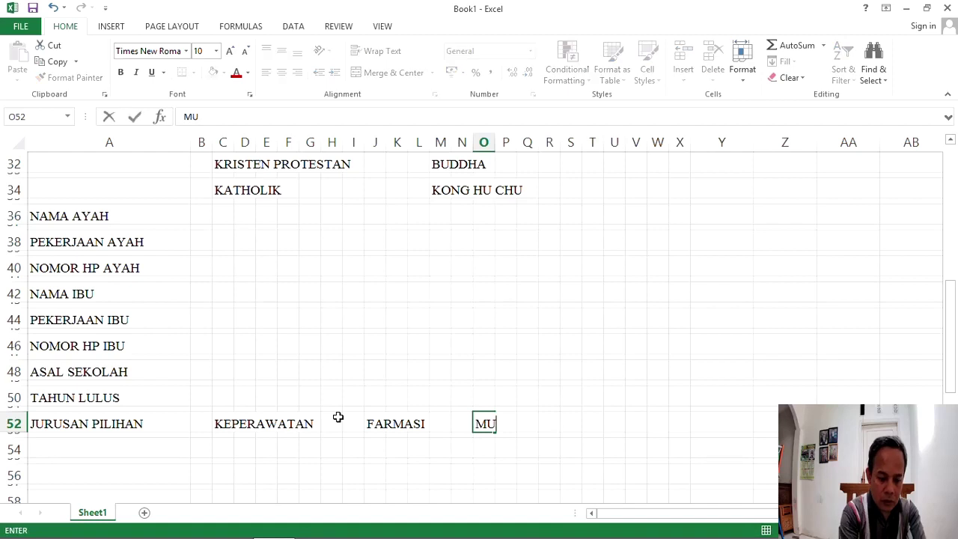
text(LTIMEDIA)
key(Return)
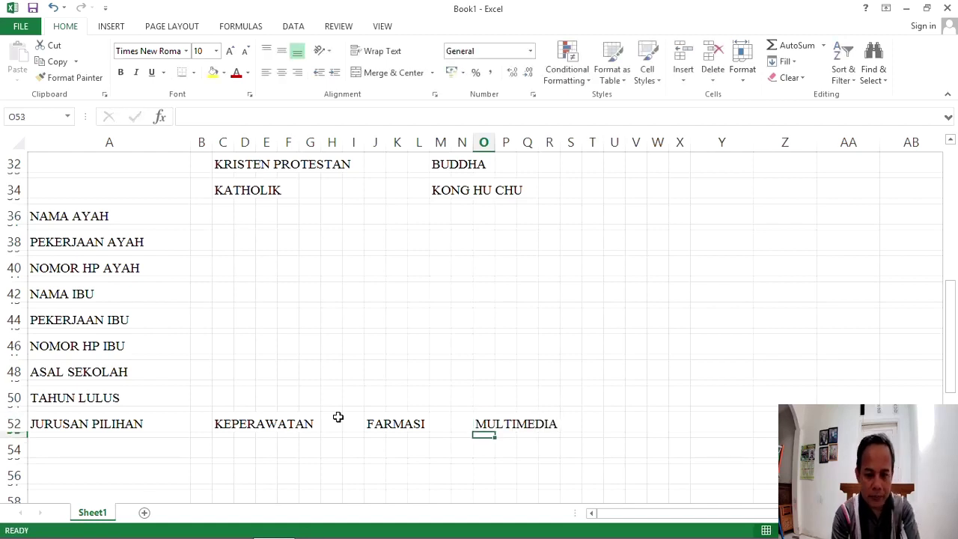
key(Down)
key(Down)
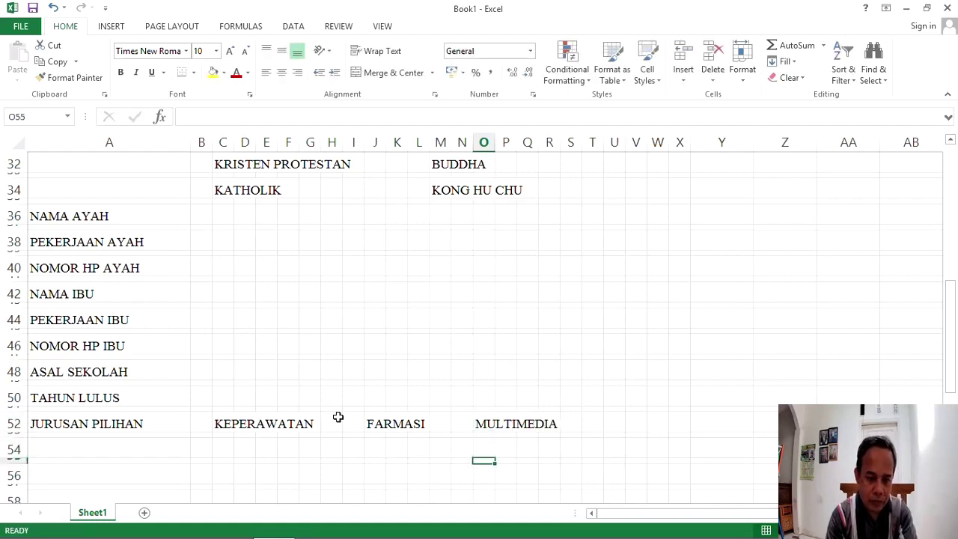
Step: Select the entire sheet and apply Middle Align vertical alignment
scroll(338, 417, up, 3)
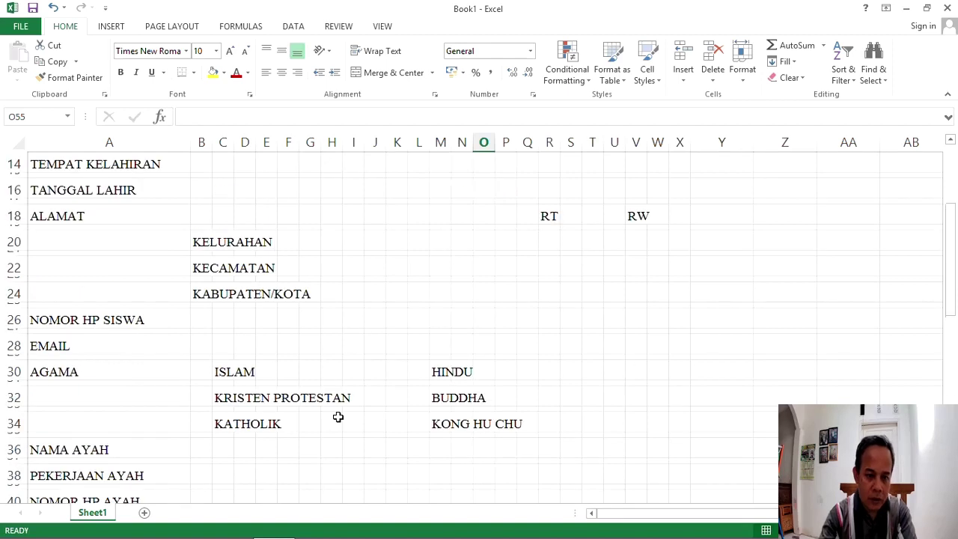
scroll(338, 417, up, 3)
click(201, 266)
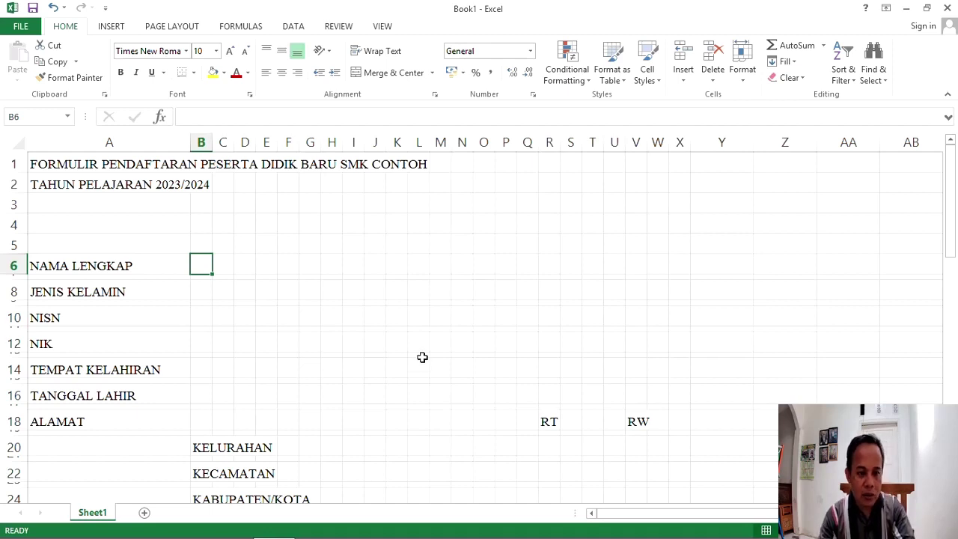
key(ctrl+a)
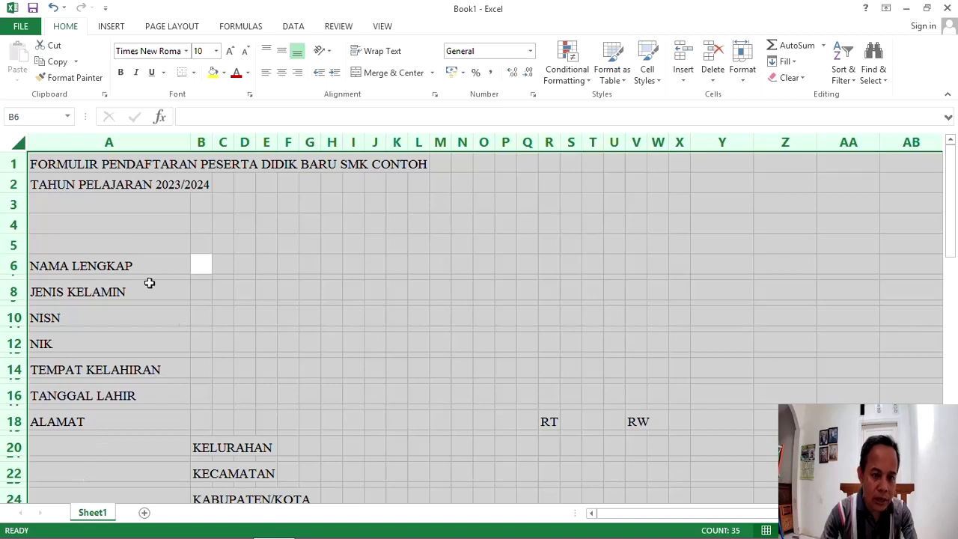
click(283, 57)
Step: Check the column A labels from NAMA LENGKAP down to ALAMAT
click(74, 259)
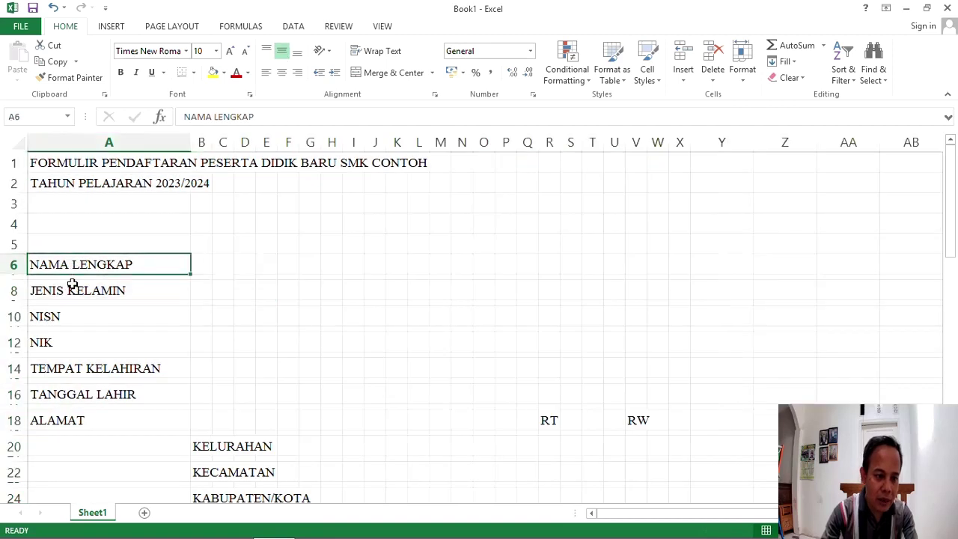
click(73, 291)
click(70, 316)
click(70, 342)
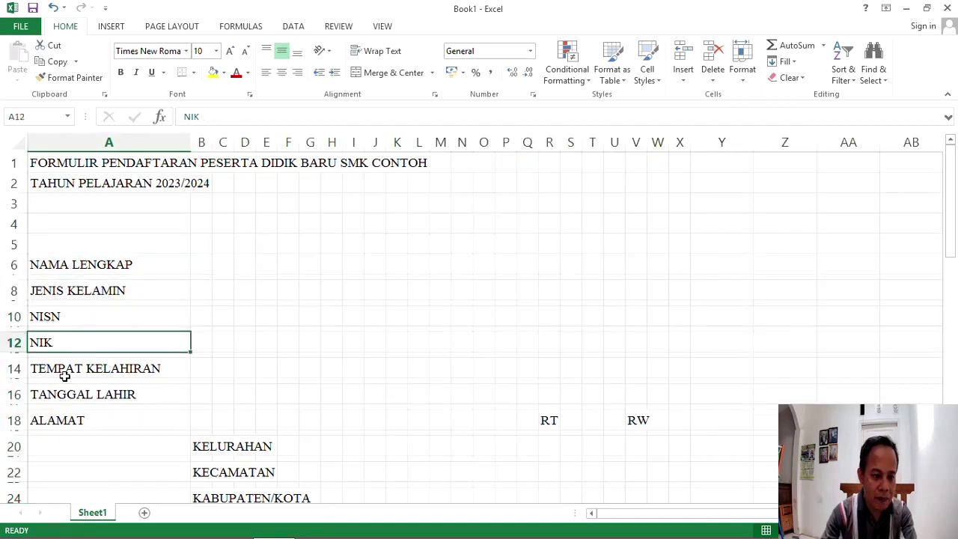
click(65, 372)
click(66, 394)
click(70, 419)
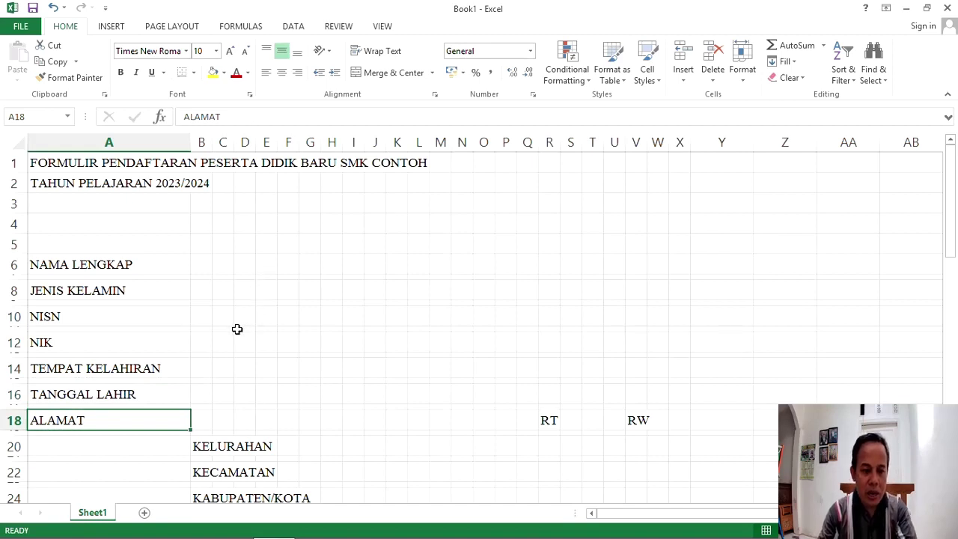
click(202, 265)
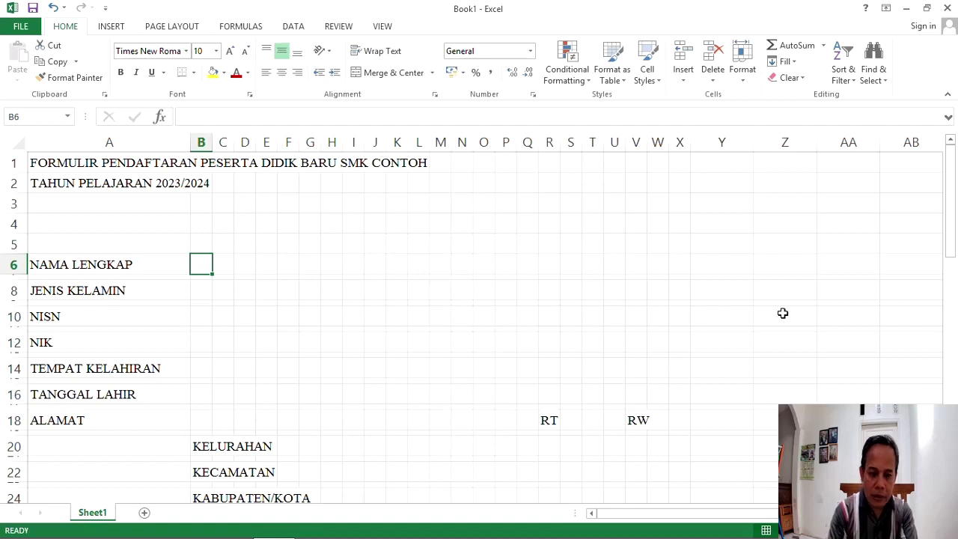
Step: Apply All Borders to B6:X6 to make letter boxes beside NAMA LENGKAP
key(shift+Right)
key(shift+Right)
key(shift+Right)
key(shift+Right)
key(shift+Right)
key(shift+Right)
key(shift+Right)
key(shift+Right)
key(shift+Right)
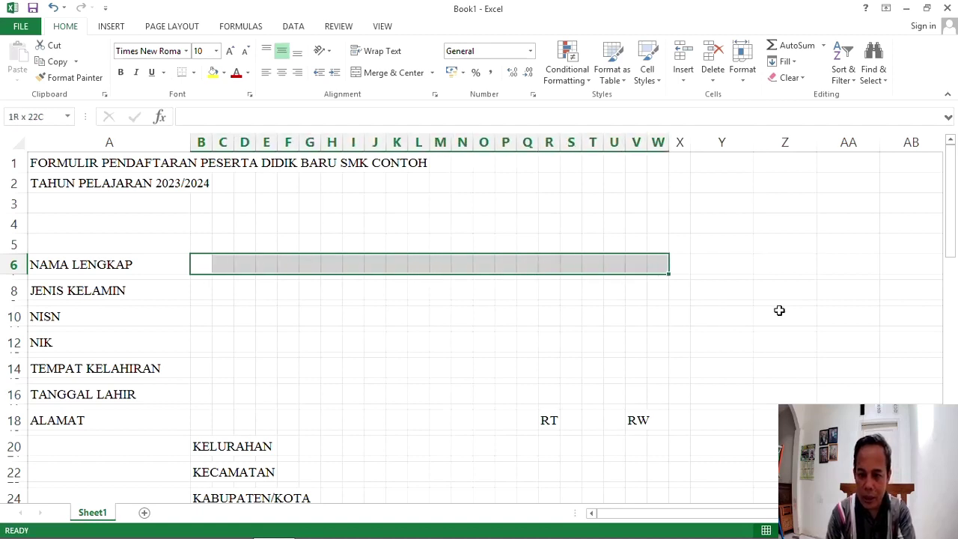
key(shift+Right)
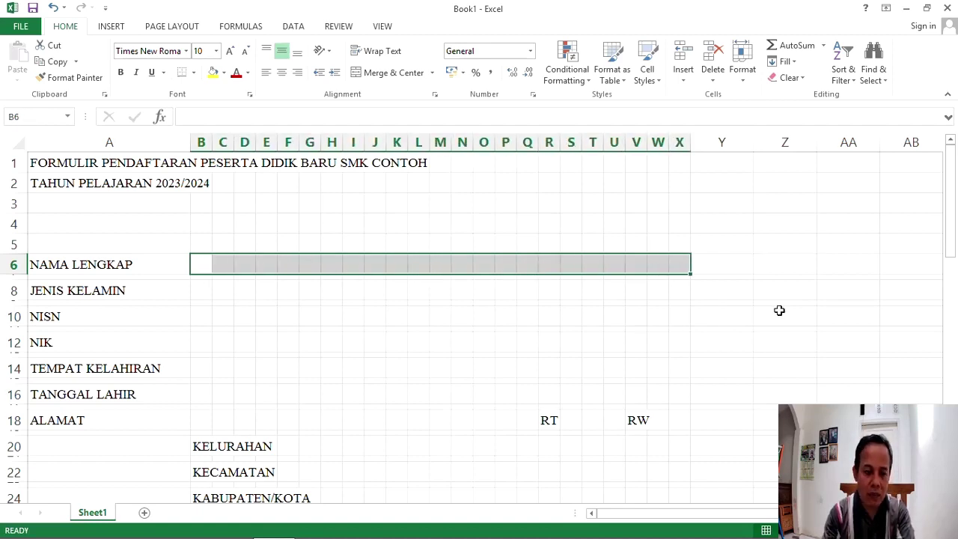
click(193, 77)
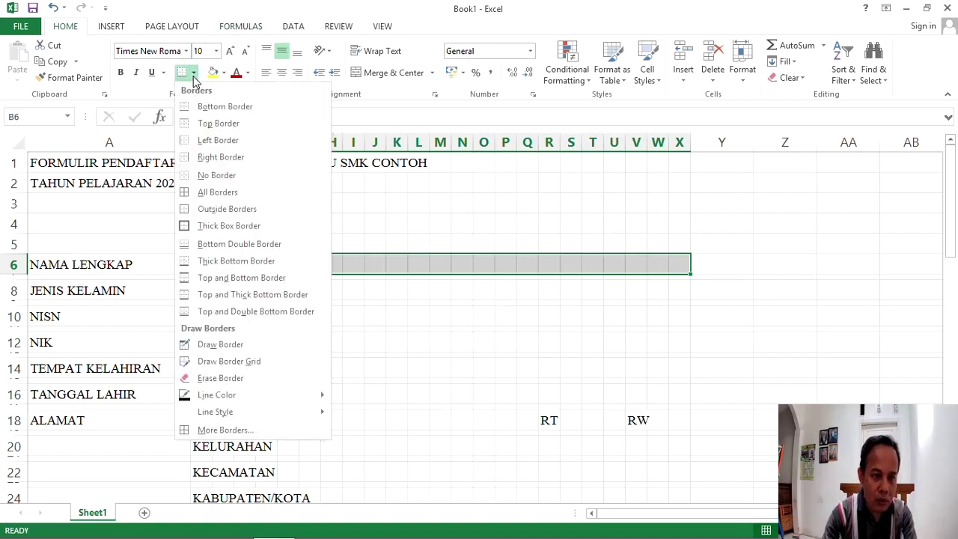
click(186, 193)
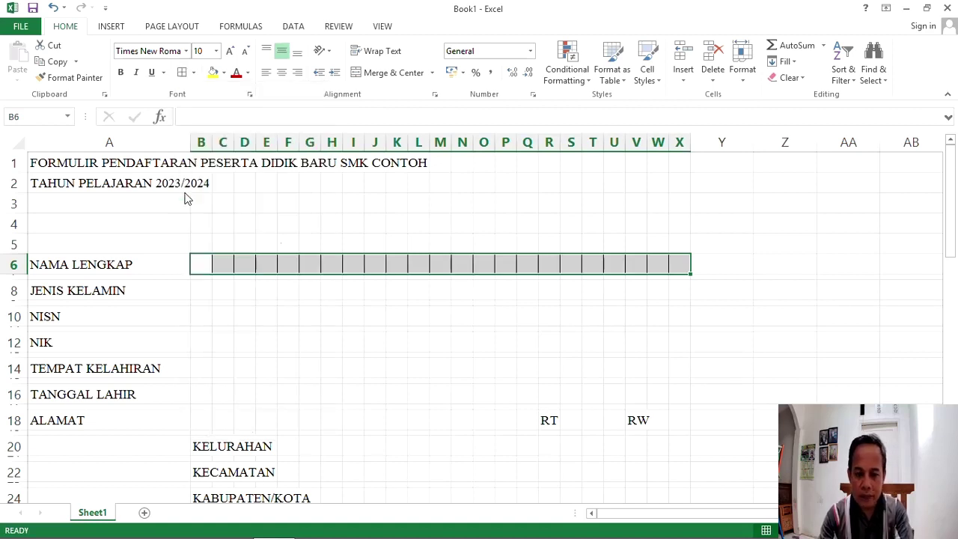
click(449, 353)
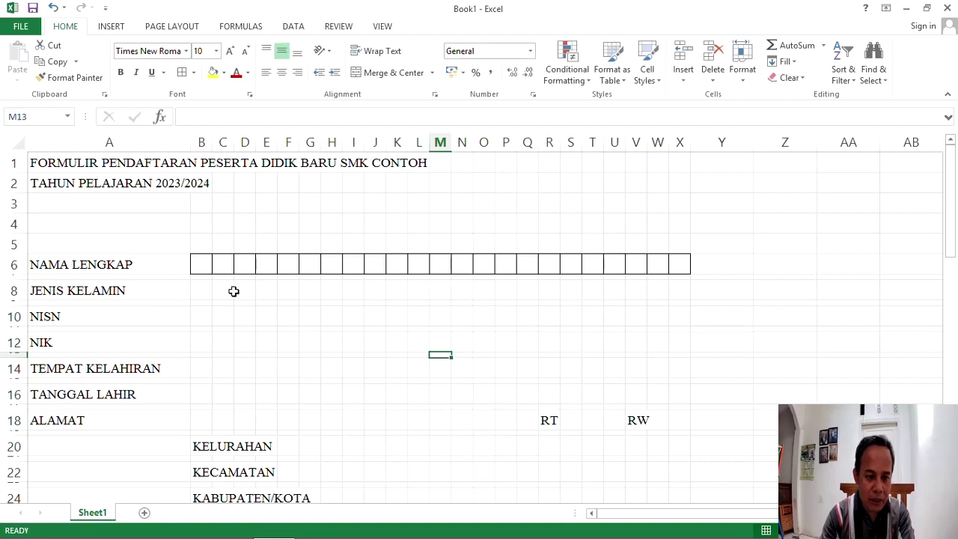
click(225, 290)
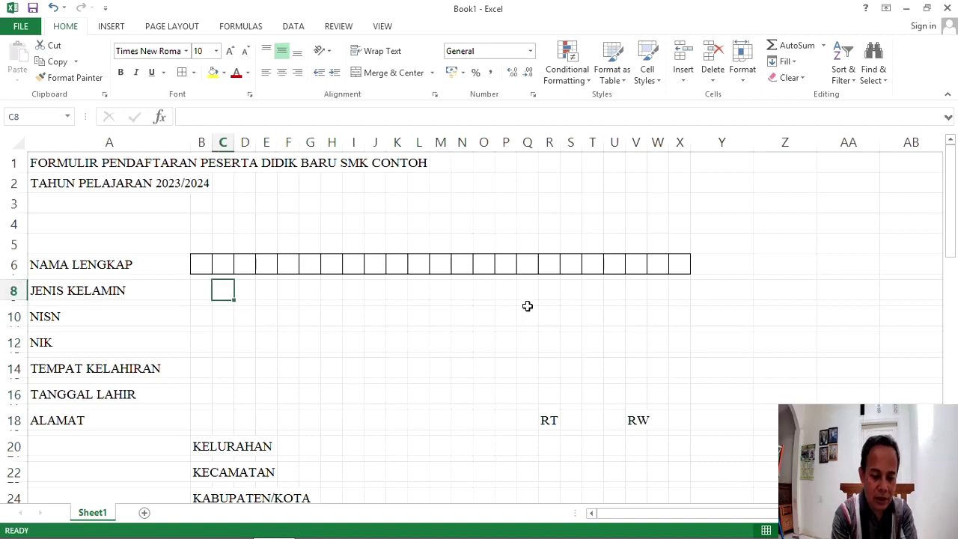
Step: Type the gender options LAKI-LAKI in C8 and PEREMPUAN in H8
text(LAKI-)
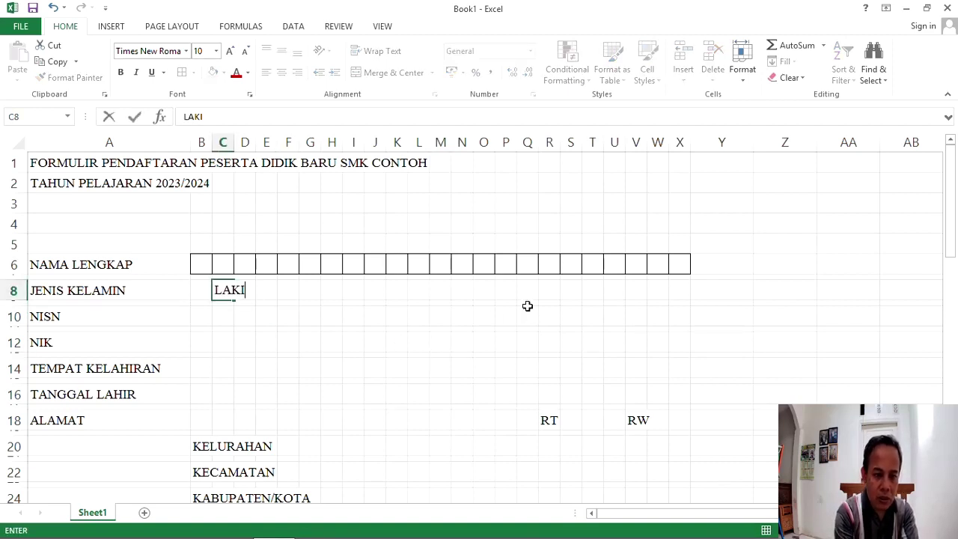
text(LAKI)
key(Tab)
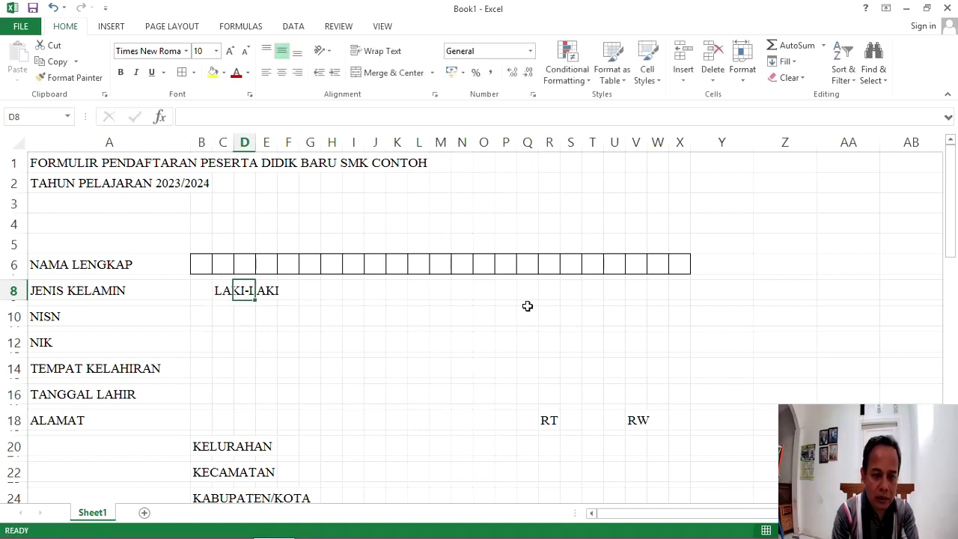
key(Tab)
key(Tab)
key(Tab)
key(Tab)
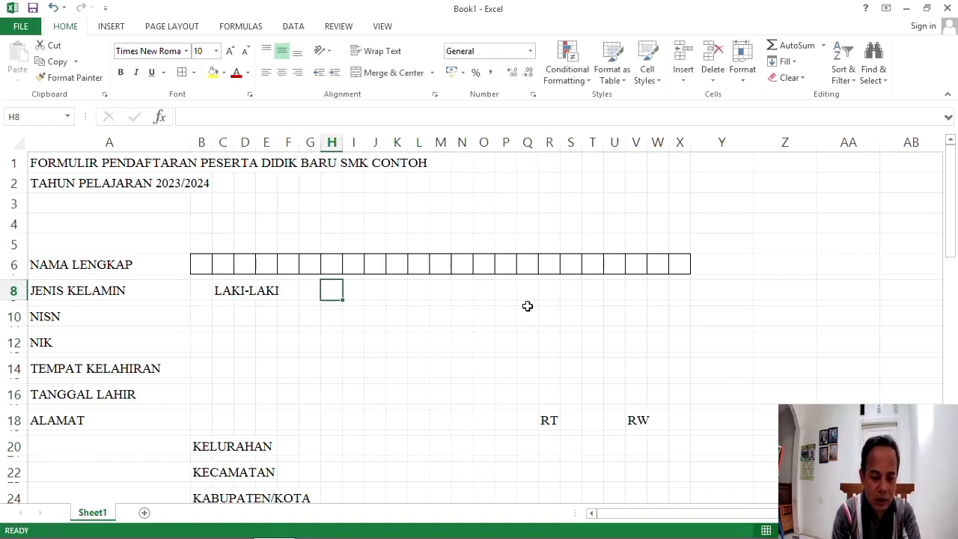
text(PEREMPU)
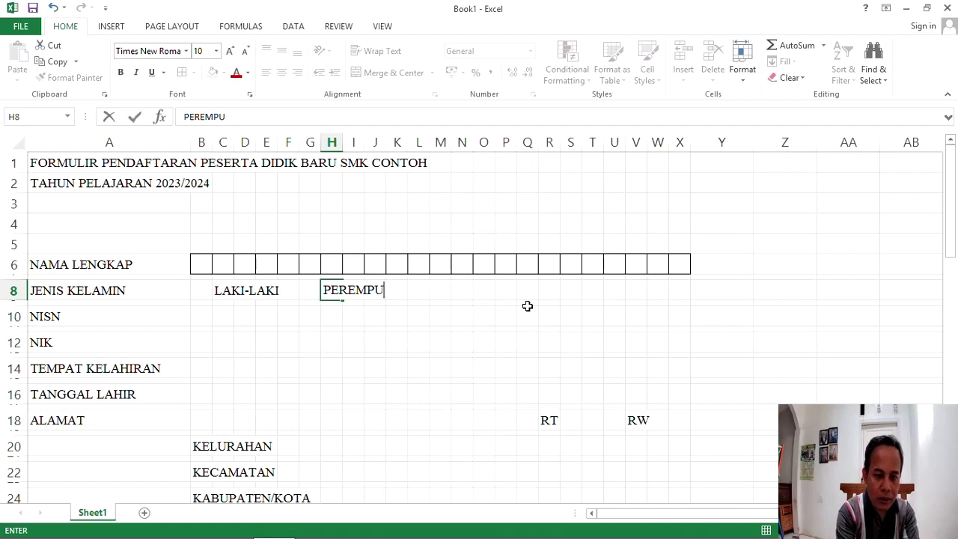
text(AN)
key(ctrl+Return)
Step: Place tick boxes at B8 and G8, then begin selecting the NISN range from B10
key(Left)
key(Left)
key(Left)
key(Left)
key(Left)
key(Left)
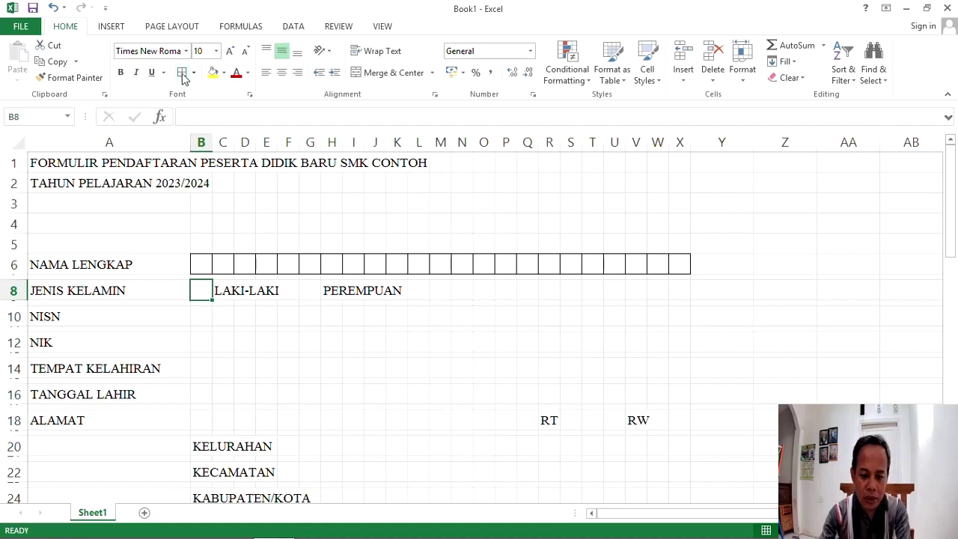
key(Right)
key(Right)
key(Right)
key(Right)
key(Right)
key(Right)
key(Left)
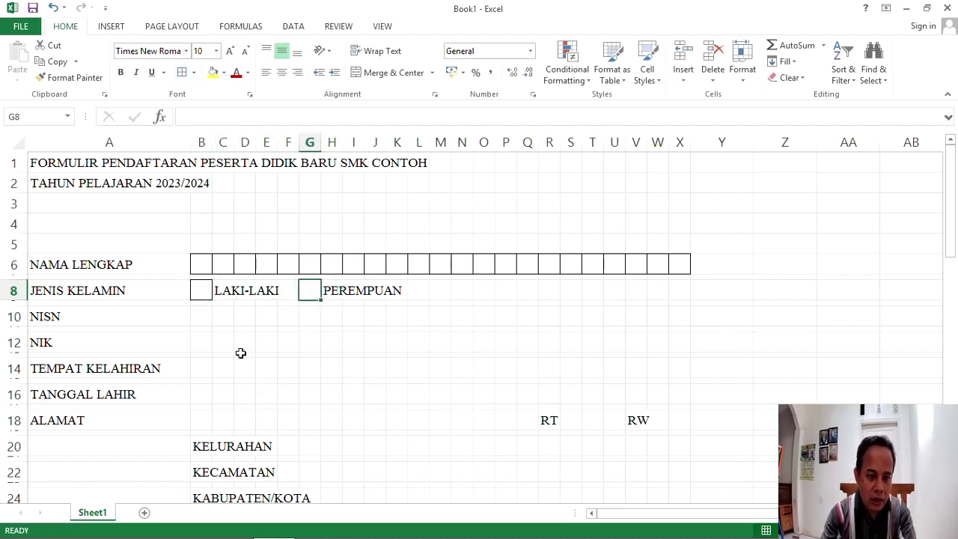
click(209, 316)
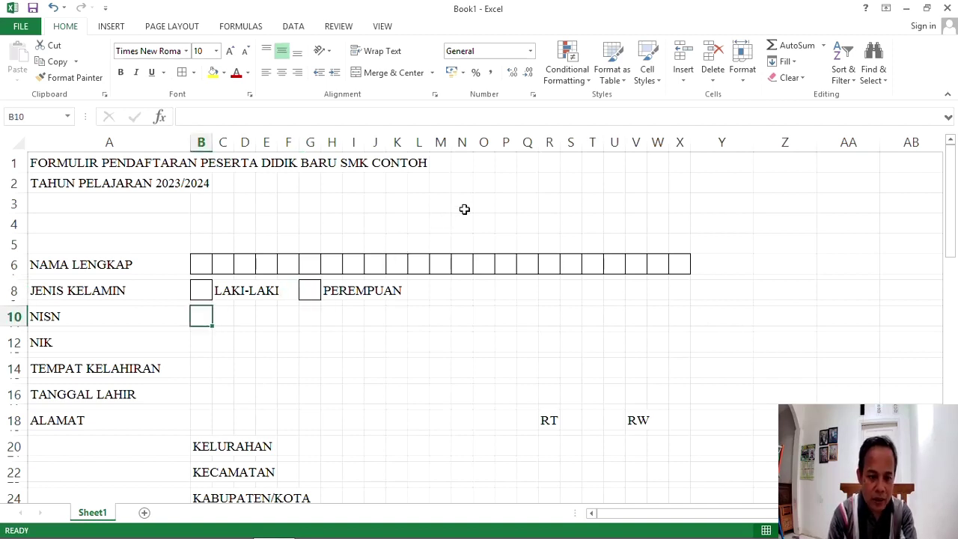
key(shift+Right)
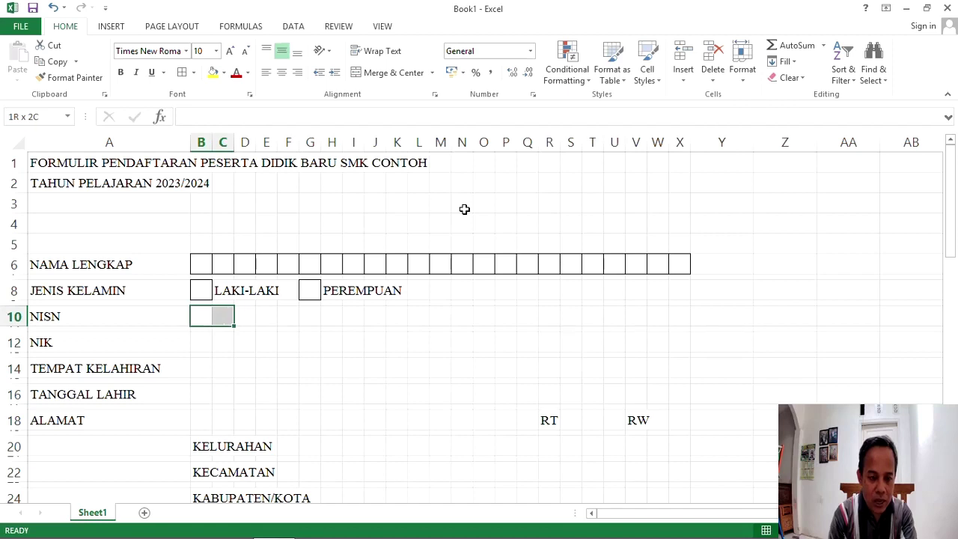
Step: Box the NISN cells with All Borders, then repeat for NIK across B12:Q12
key(shift+Right)
key(shift+Right)
key(shift+Right)
key(shift+Right)
key(shift+Right)
key(shift+Right)
key(shift+Right)
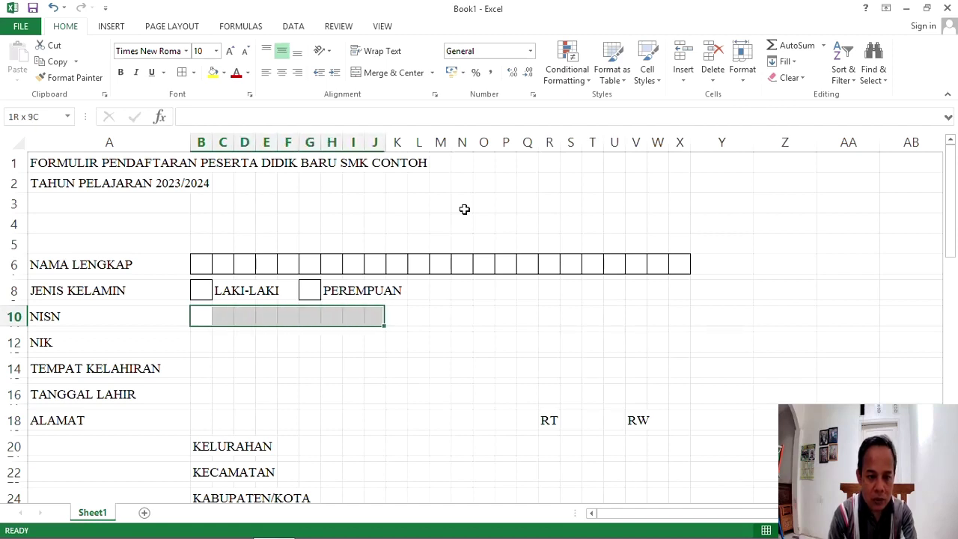
key(shift+Right)
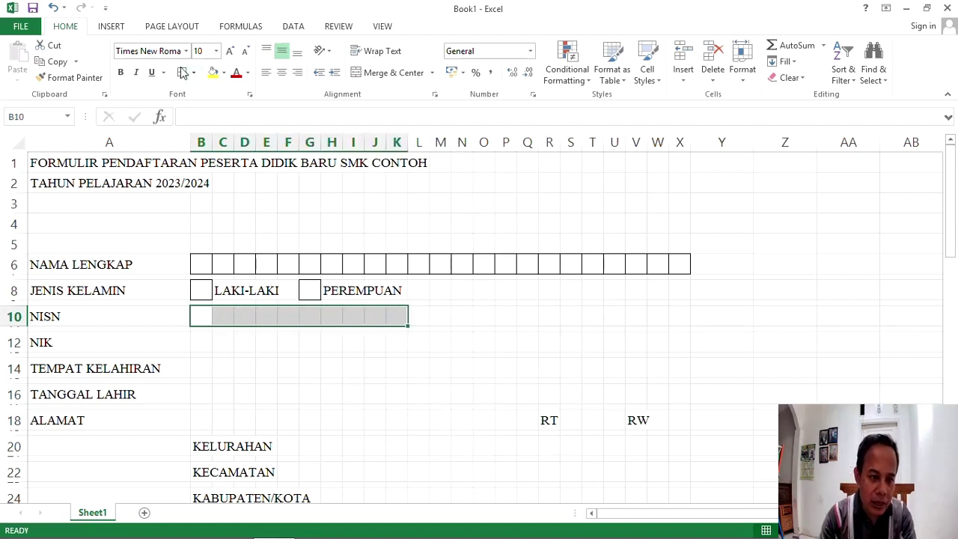
click(183, 72)
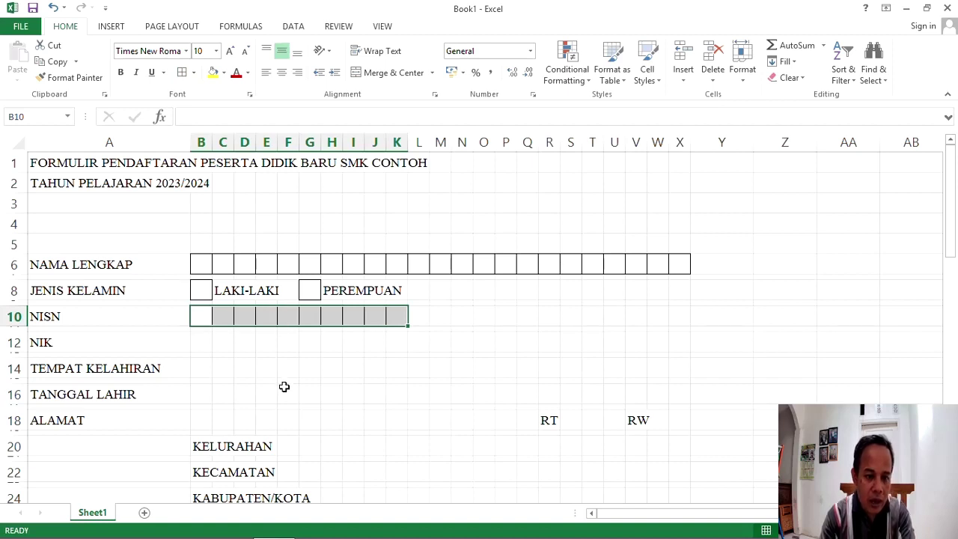
click(204, 342)
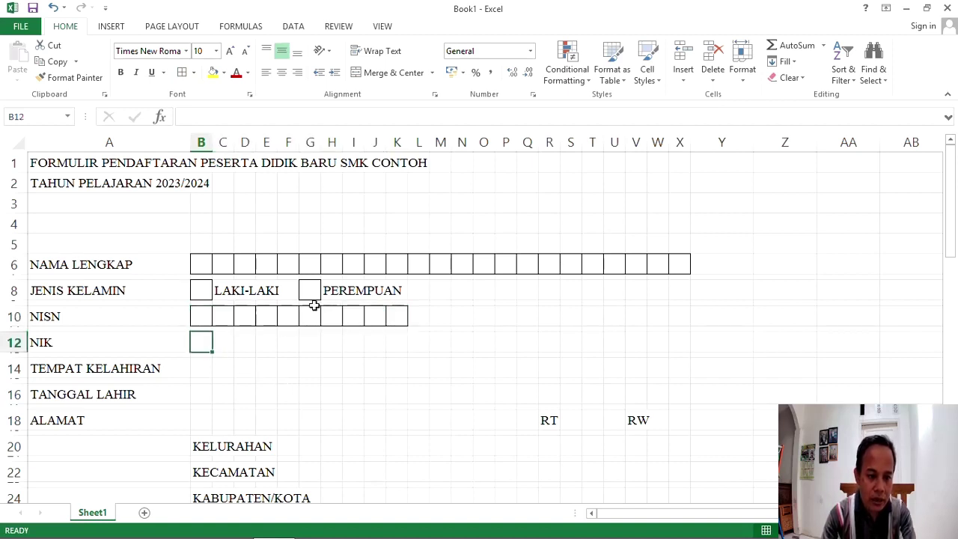
key(shift+Right)
key(shift+Right)
key(shift+Right)
key(shift+Right)
key(shift+Right)
key(shift+Right)
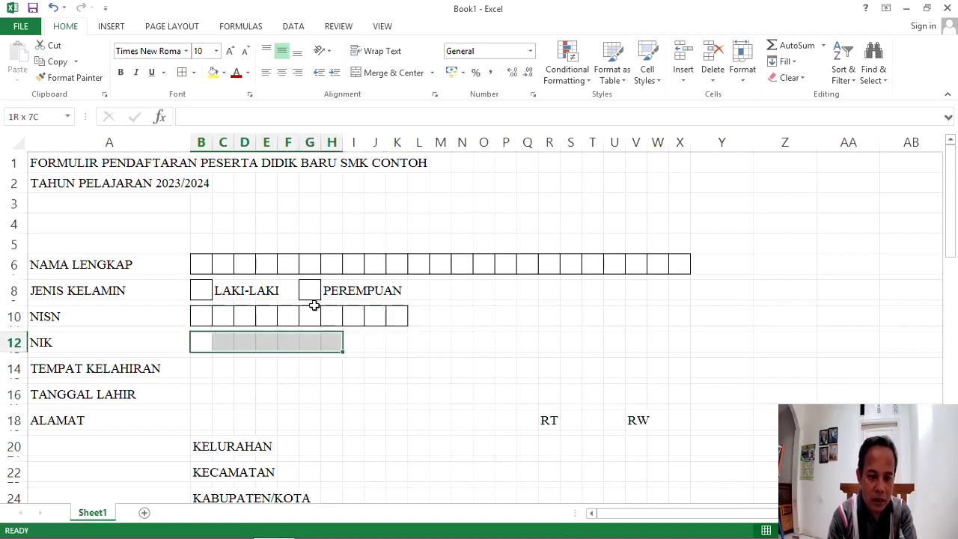
key(shift+Right)
key(shift+Right)
key(shift+Right)
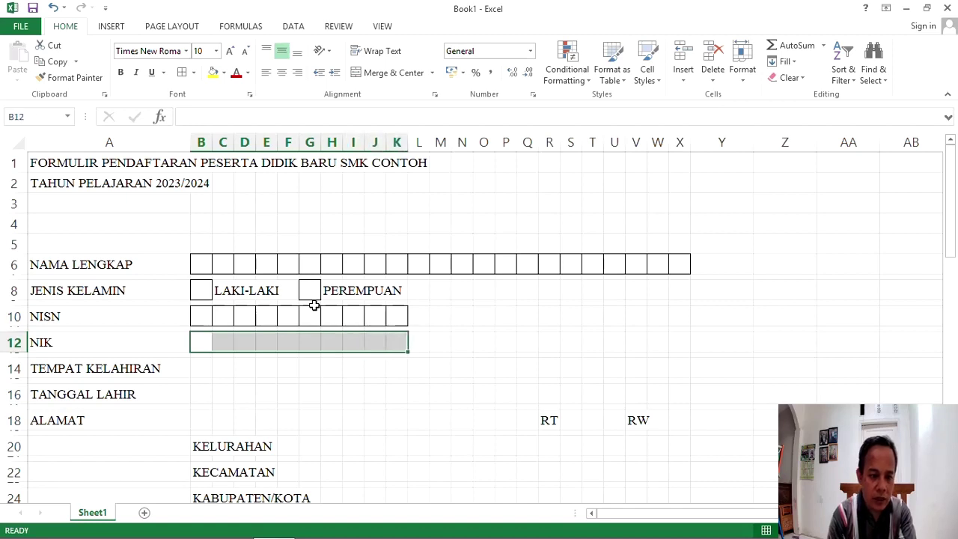
key(shift+Right)
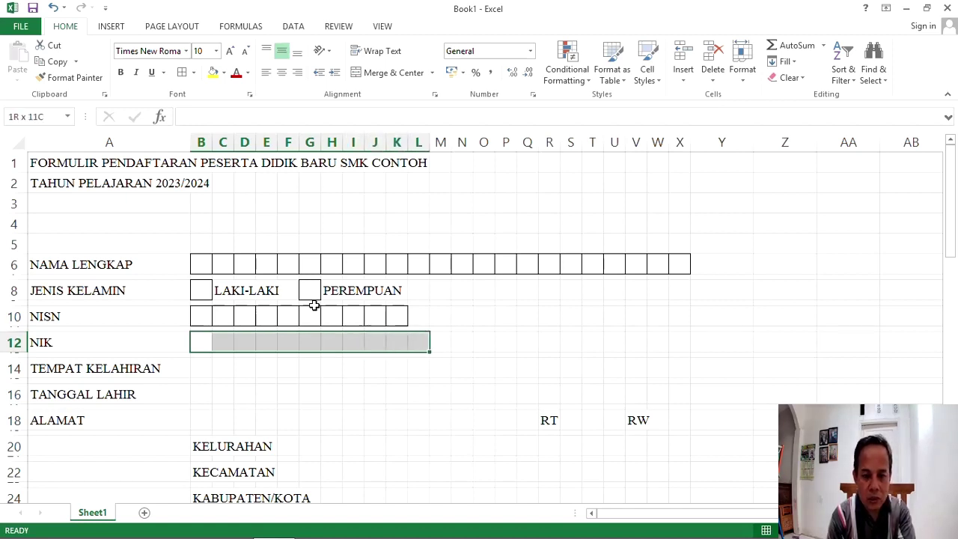
key(shift+Right)
key(shift+Right)
key(shift+Right)
key(shift+Right)
key(shift+Right)
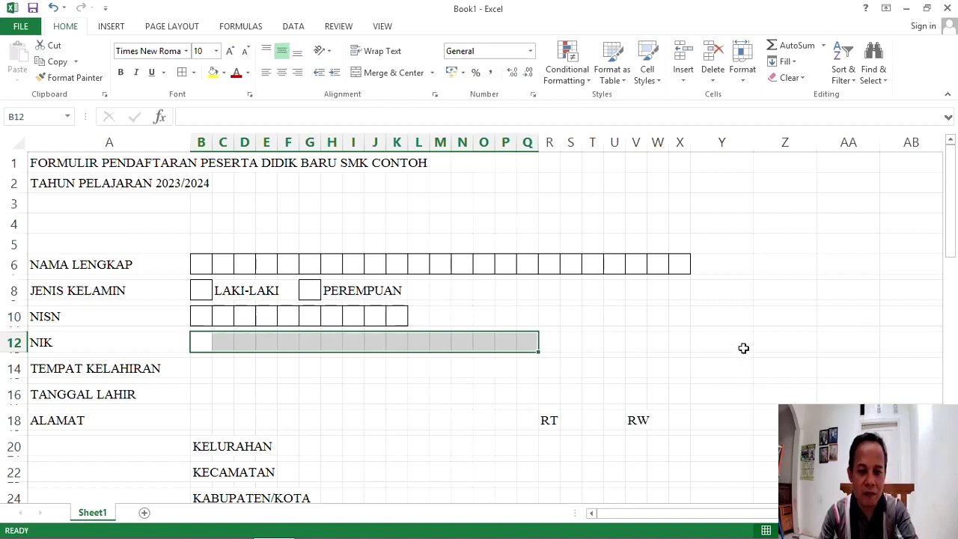
key(F4)
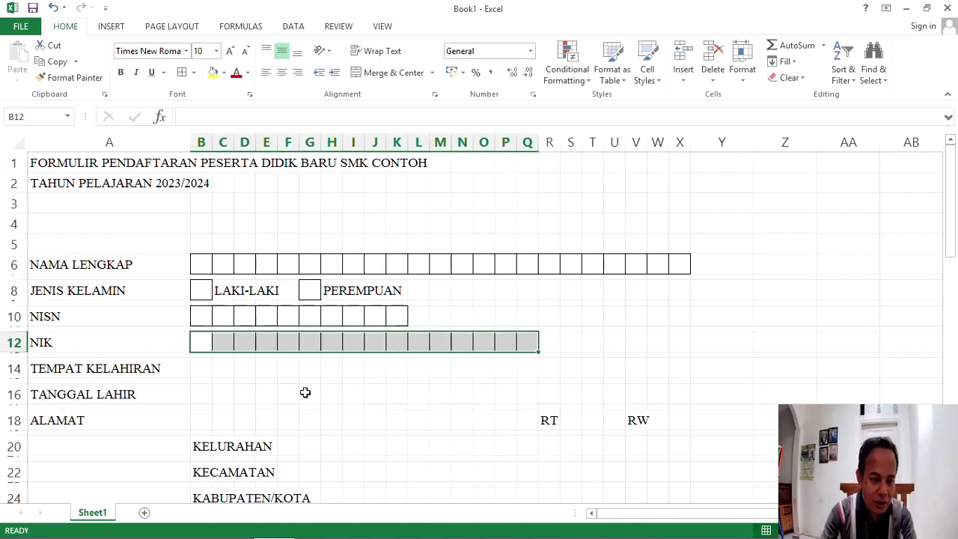
Step: Box TEMPAT KELAHIRAN across B14:X14 and the birth-date day B16:C16 and month E16:F16
click(201, 365)
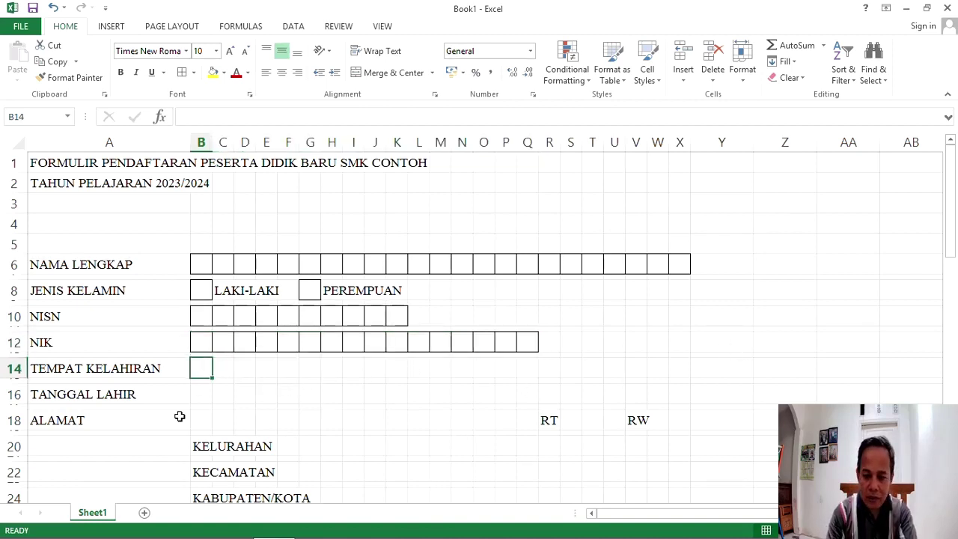
key(shift+Right)
key(shift+Right)
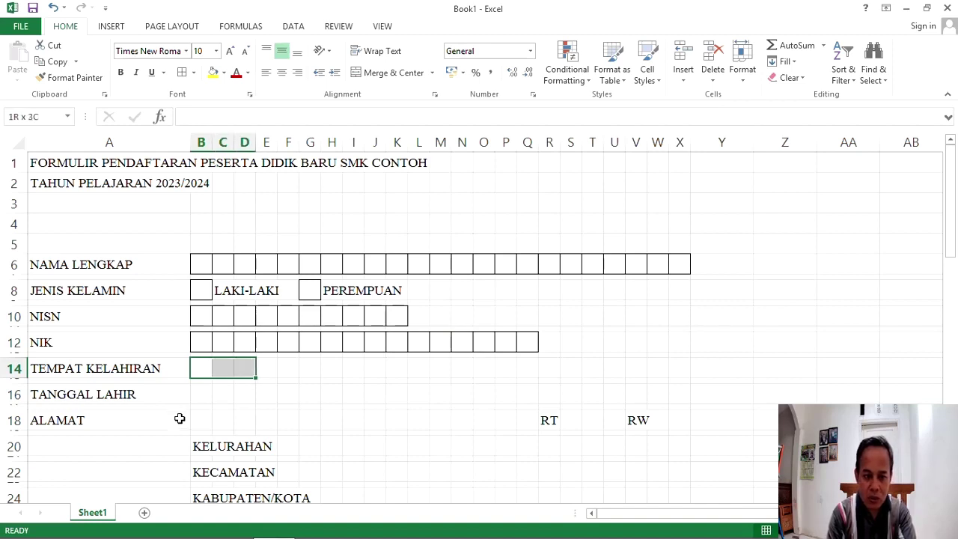
key(shift+Right)
key(shift+Right)
key(shift+Right)
key(shift+Right)
key(shift+Right)
key(shift+Right)
key(shift+Right)
key(shift+Right)
key(shift+Right)
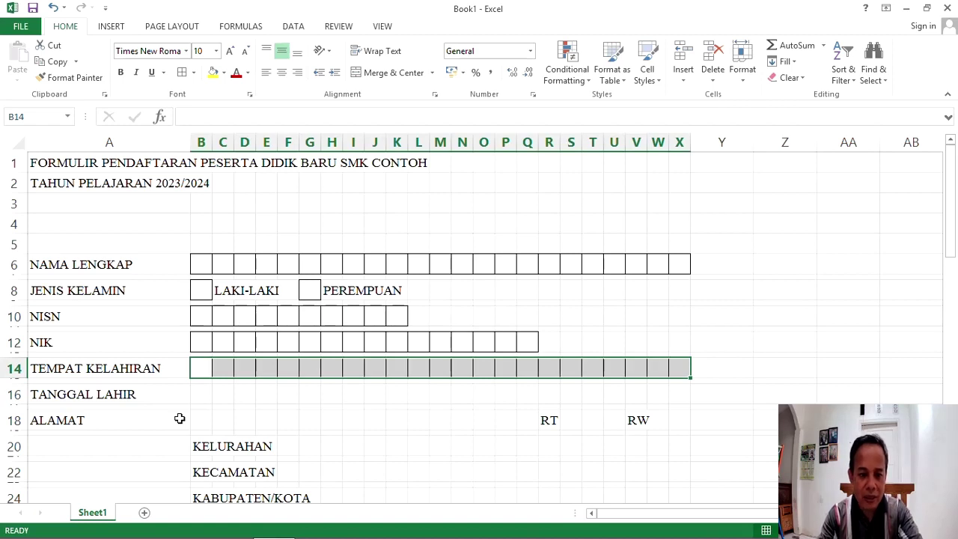
scroll(209, 389, down, 1)
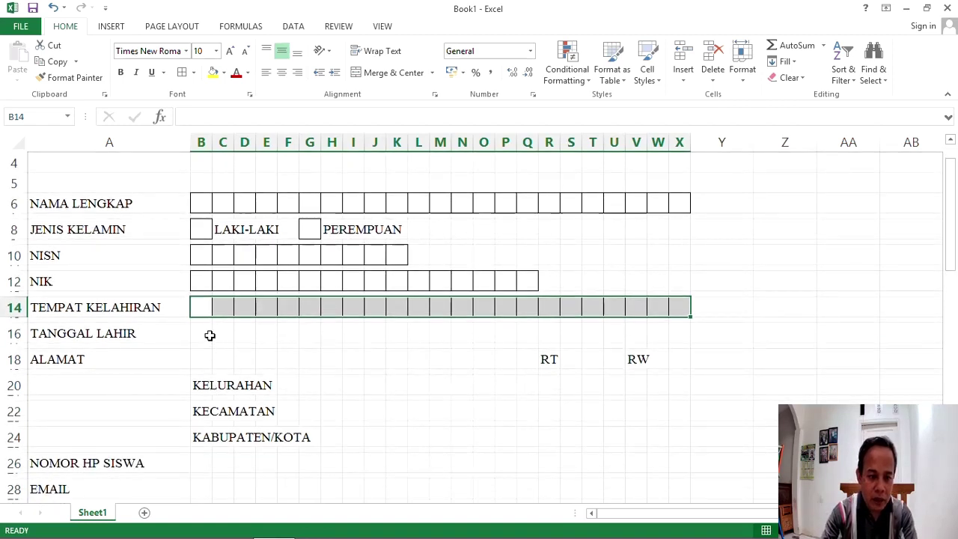
click(208, 333)
key(shift+Right)
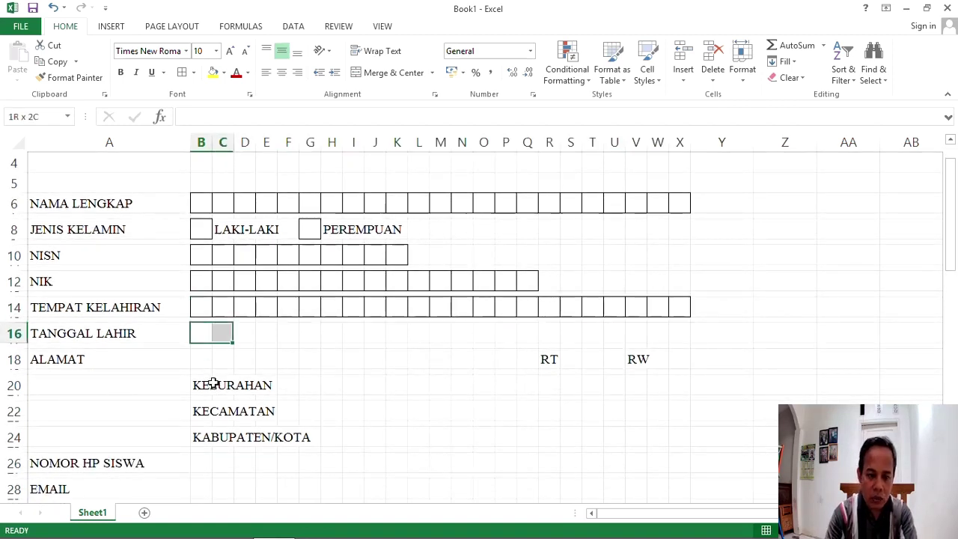
click(265, 333)
drag(288, 333, 396, 333)
key(F4)
scroll(207, 300, down, 1)
drag(208, 299, 505, 292)
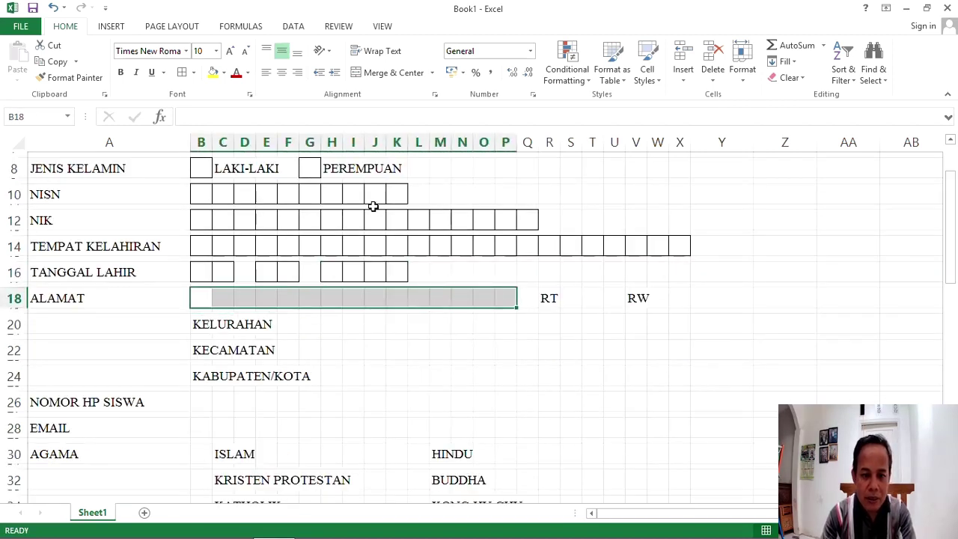
Step: Box each cell of the ALAMAT field and the two-cell RT and RW number fields
key(F4)
drag(573, 300, 593, 299)
key(F4)
drag(663, 299, 673, 299)
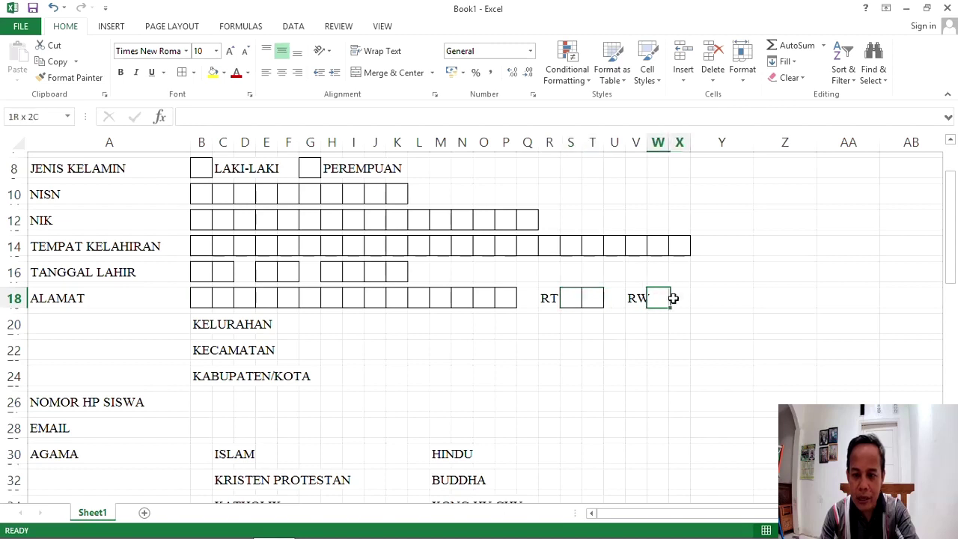
key(F4)
Step: Right-align the RT and RW labels in R18 and V18 against their boxes
click(549, 298)
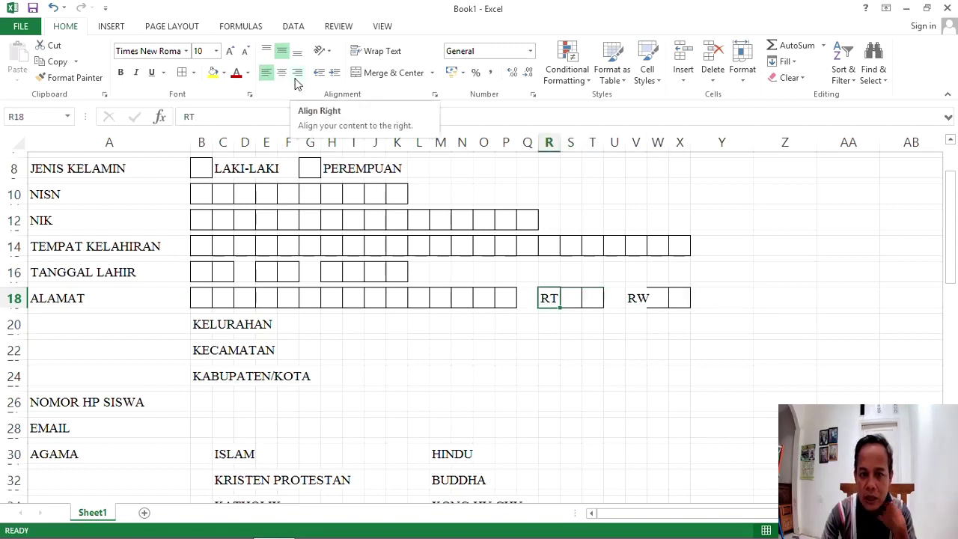
click(297, 75)
click(642, 298)
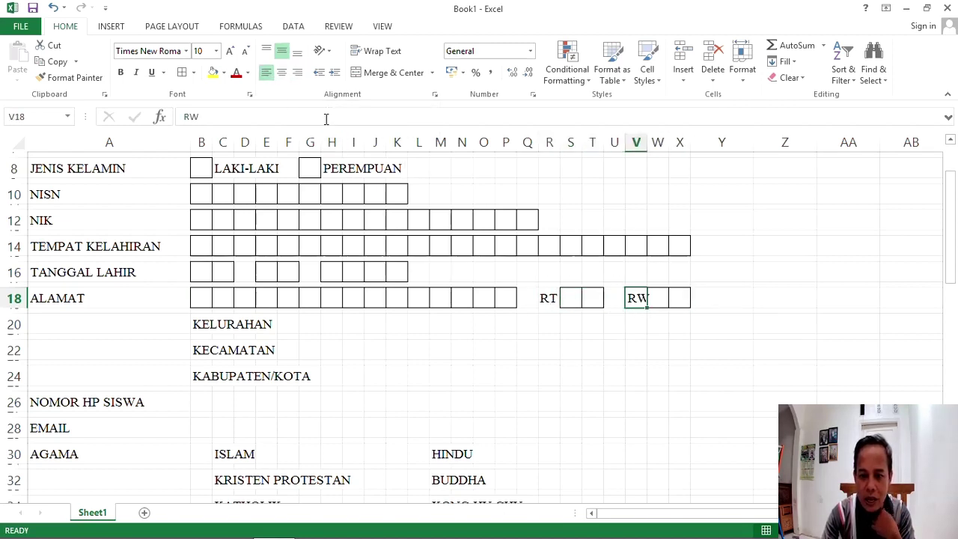
click(297, 72)
Step: Box the KELURAHAN (F20:X20), KECAMATAN (F22:X22) and KABUPATEN/KOTA (H24:X24) fields
click(484, 349)
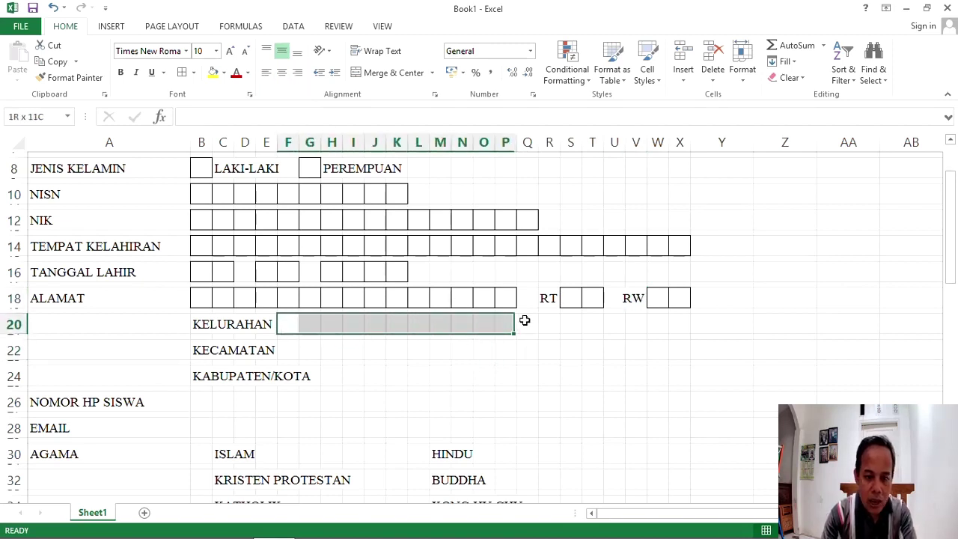
drag(289, 322, 686, 323)
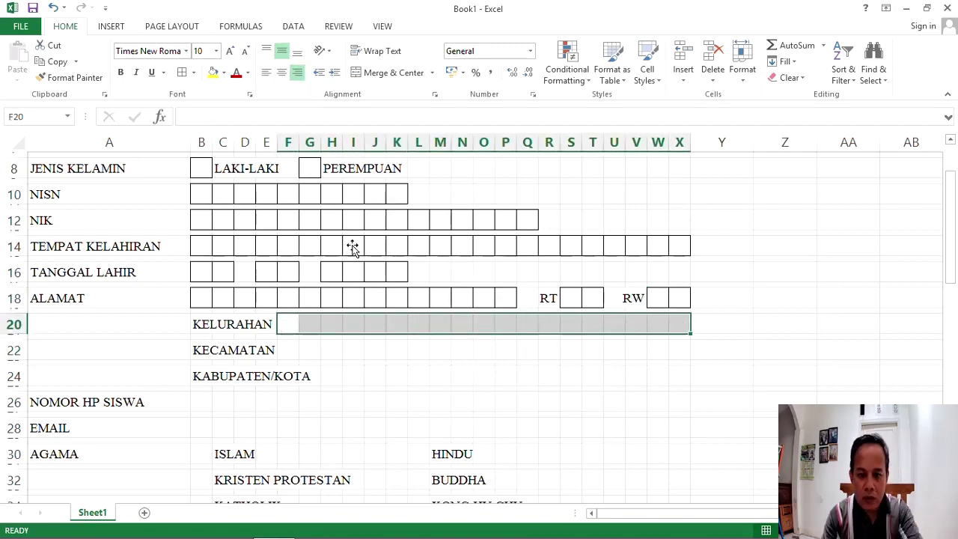
click(186, 75)
drag(303, 353, 681, 351)
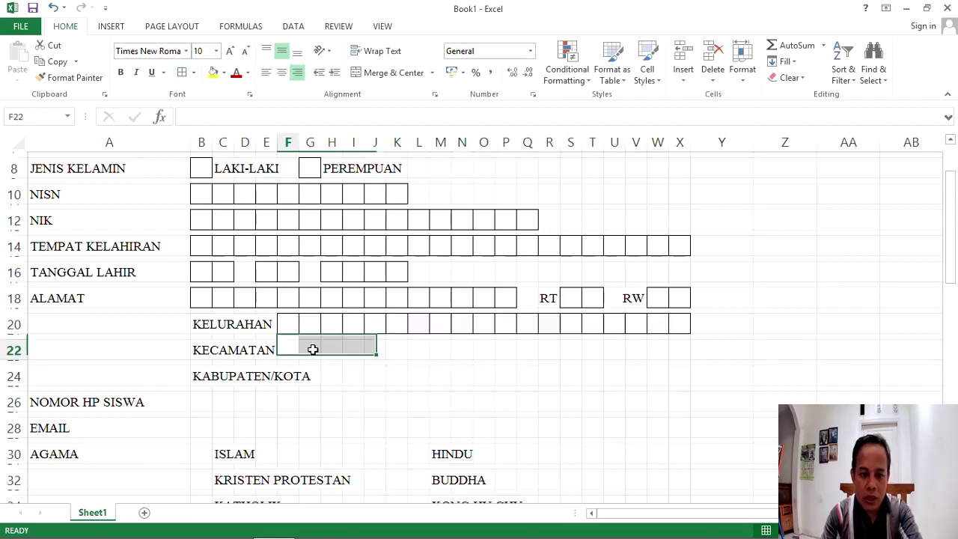
click(187, 75)
scroll(330, 286, down, 2)
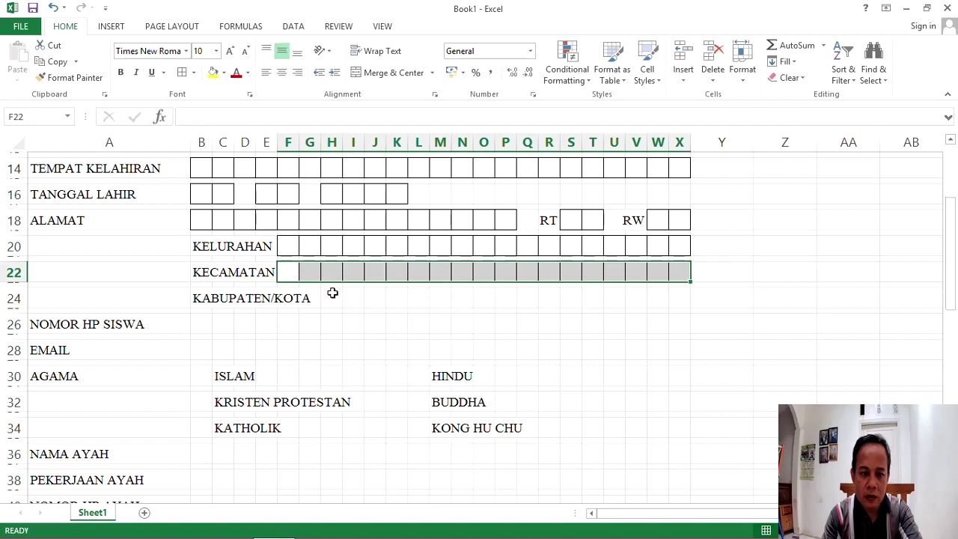
drag(332, 296, 679, 298)
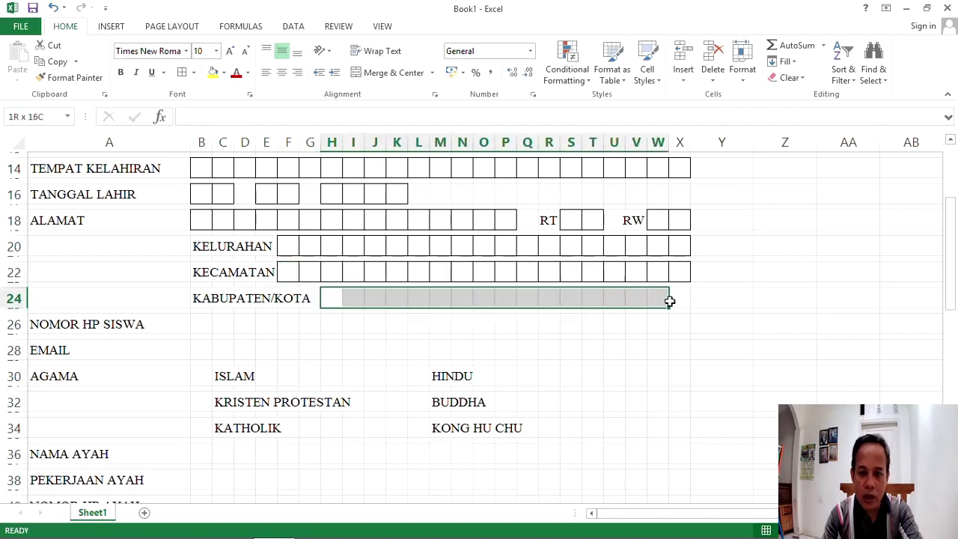
click(183, 75)
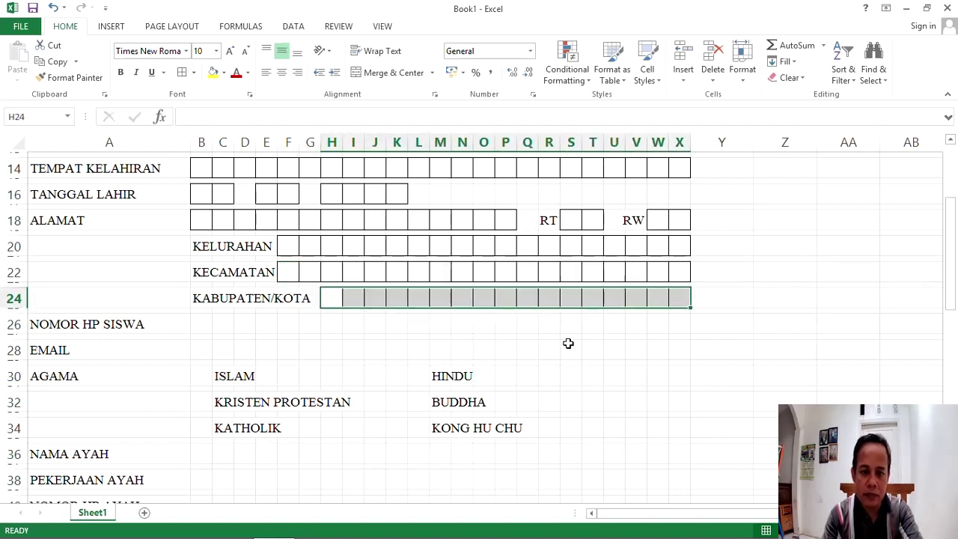
click(528, 349)
Step: Box the twelve-cell NOMOR HP SISWA field from B26 and the EMAIL field on row 28
scroll(338, 357, down, 1)
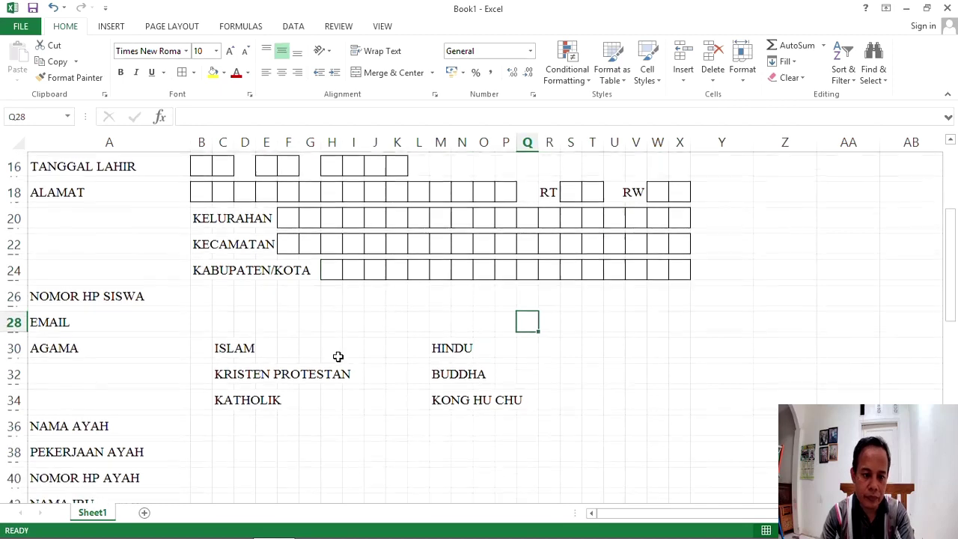
click(203, 292)
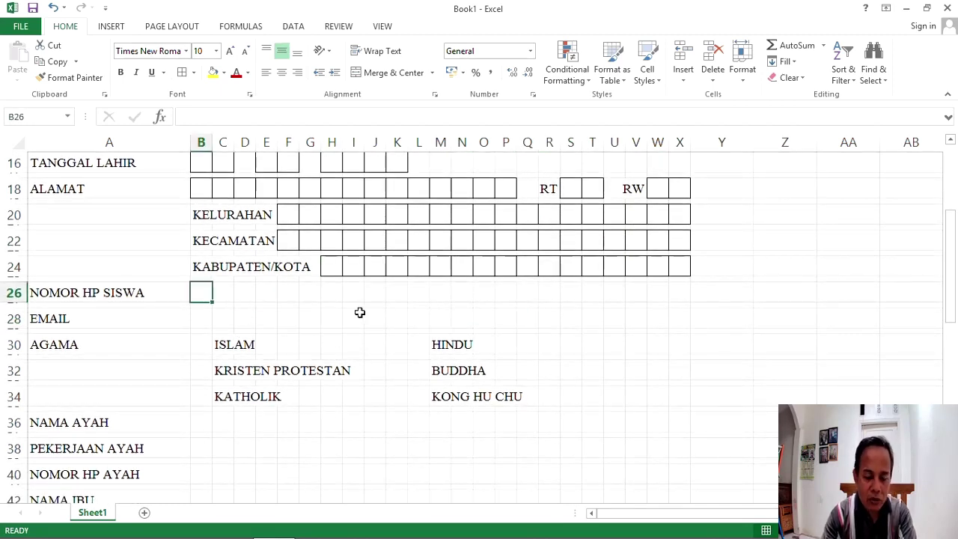
key(shift+Right)
key(shift+Right)
key(shift+Right)
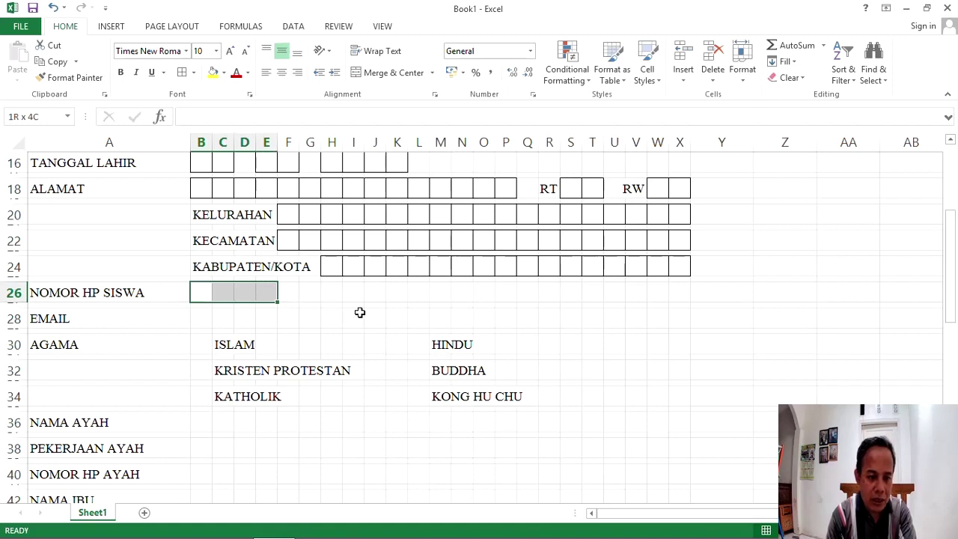
key(shift+Right)
key(shift+Right)
key(shift+Right)
key(shift+Right)
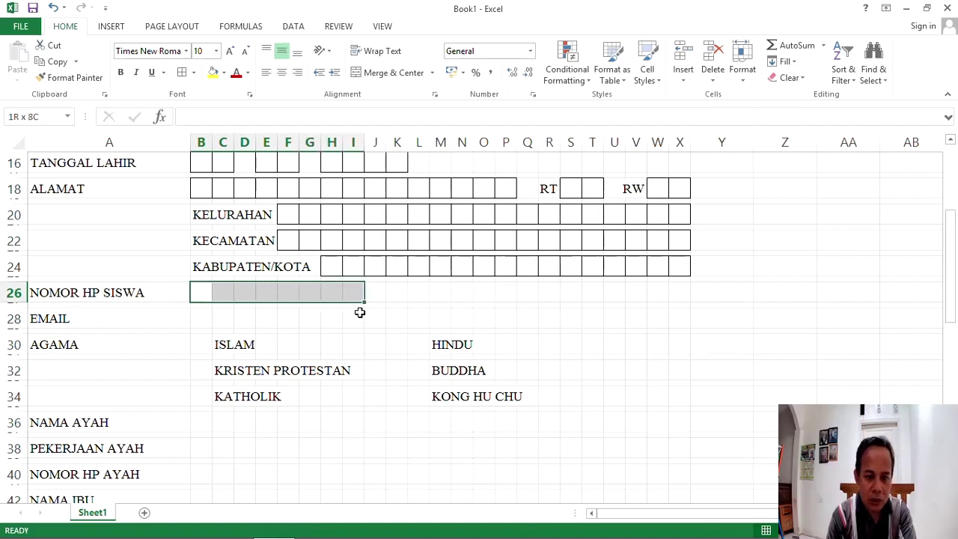
key(shift+Right)
key(shift+Right)
key(shift+Right)
key(shift+Right)
key(shift+Right)
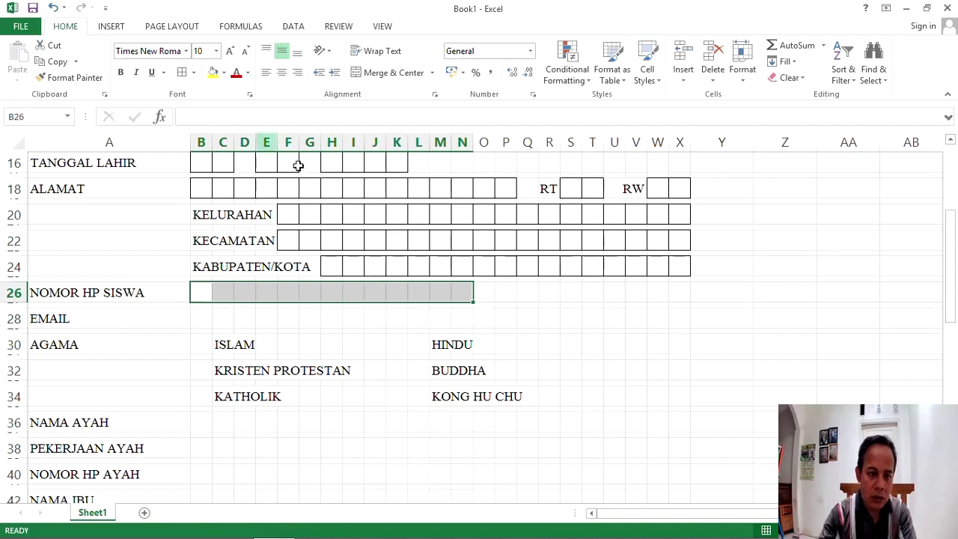
click(182, 72)
click(200, 318)
scroll(201, 318, down, 1)
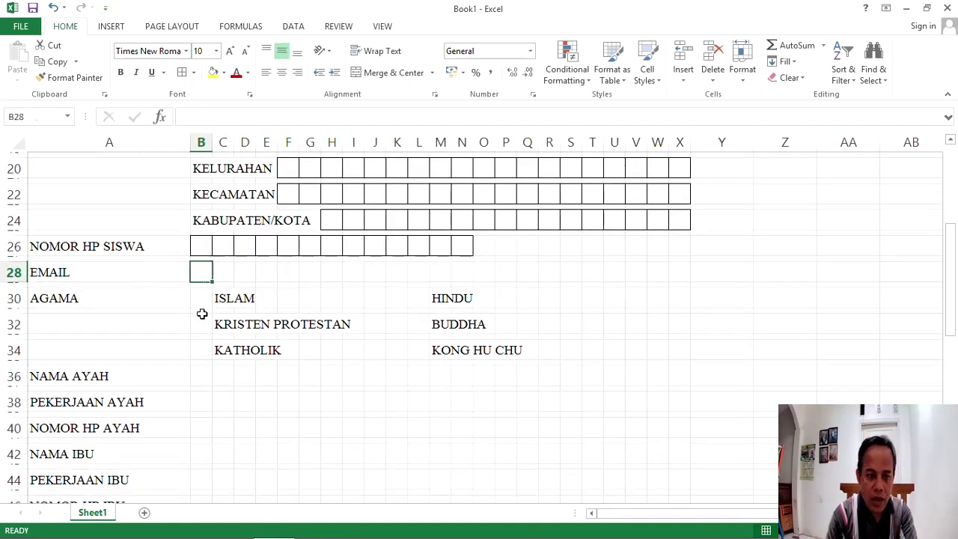
key(shift+Right)
key(shift+Right)
key(shift+Right)
key(shift+Right)
key(shift+Right)
key(shift+Right)
key(shift+Right)
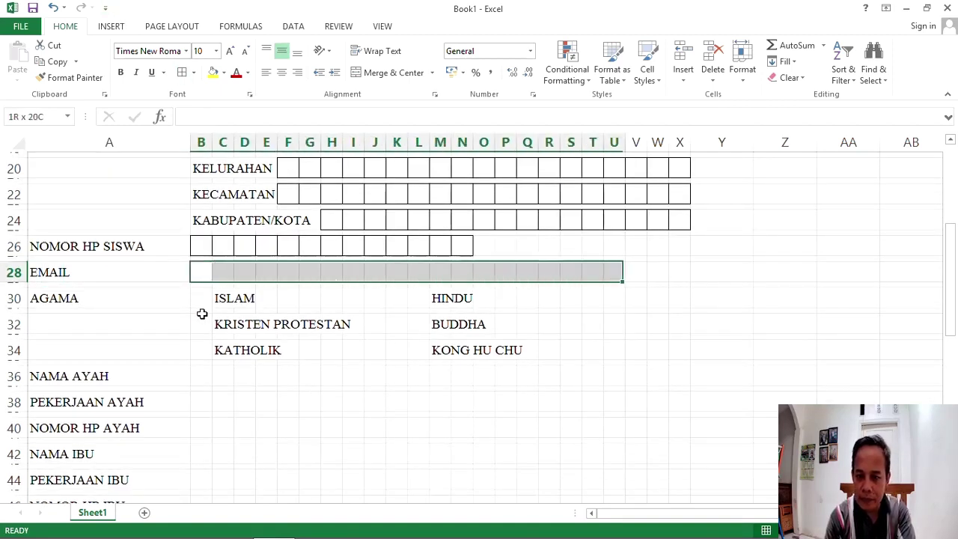
key(shift+Right)
key(shift+Right)
key(shift+Right)
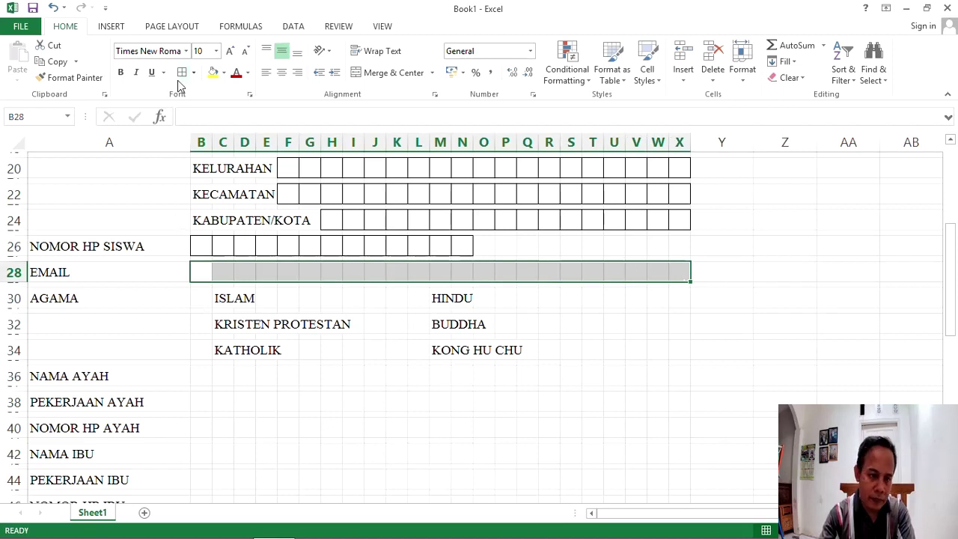
click(181, 71)
Step: Add boxed tick cells beside ISLAM, KATHOLIK, HINDU, BUDDHA and KONG HU CHU
scroll(199, 216, down, 1)
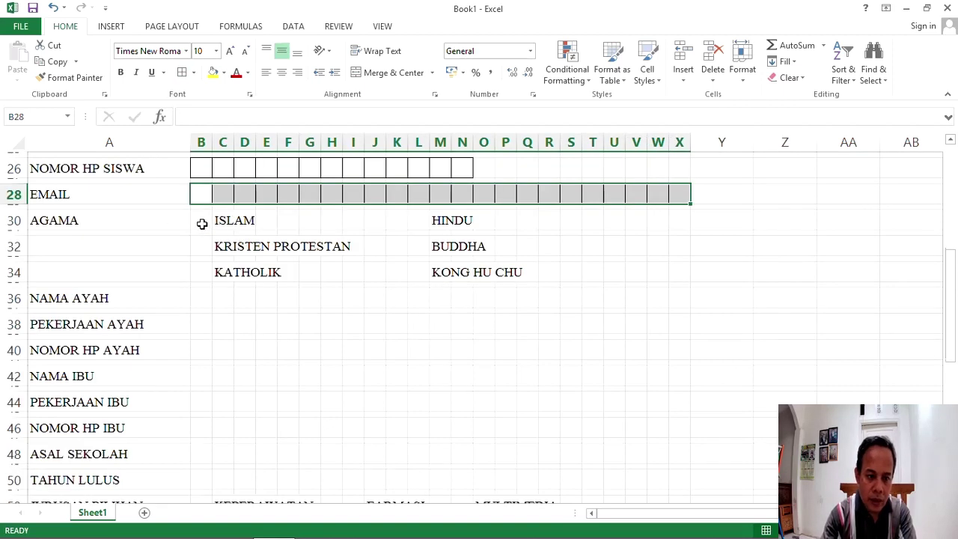
click(200, 221)
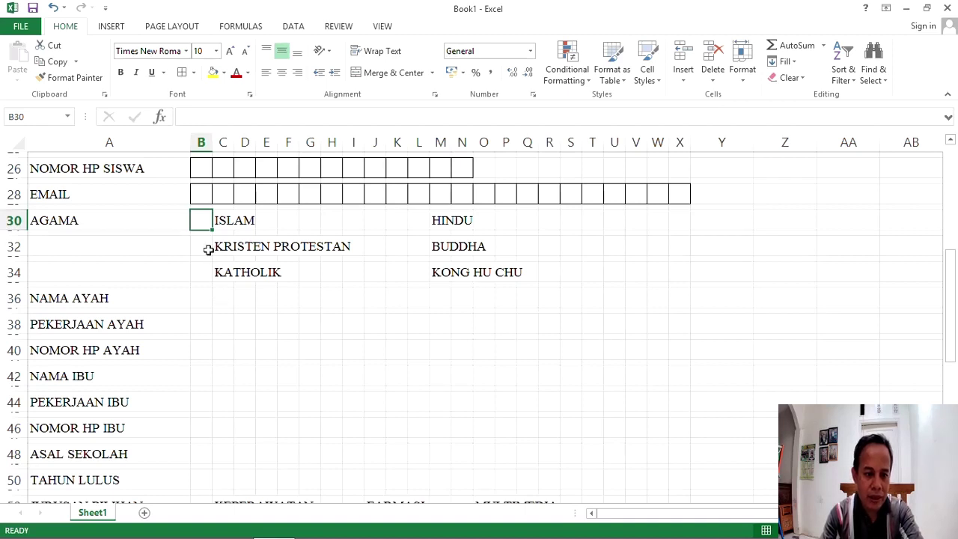
click(207, 249)
click(202, 269)
key(F4)
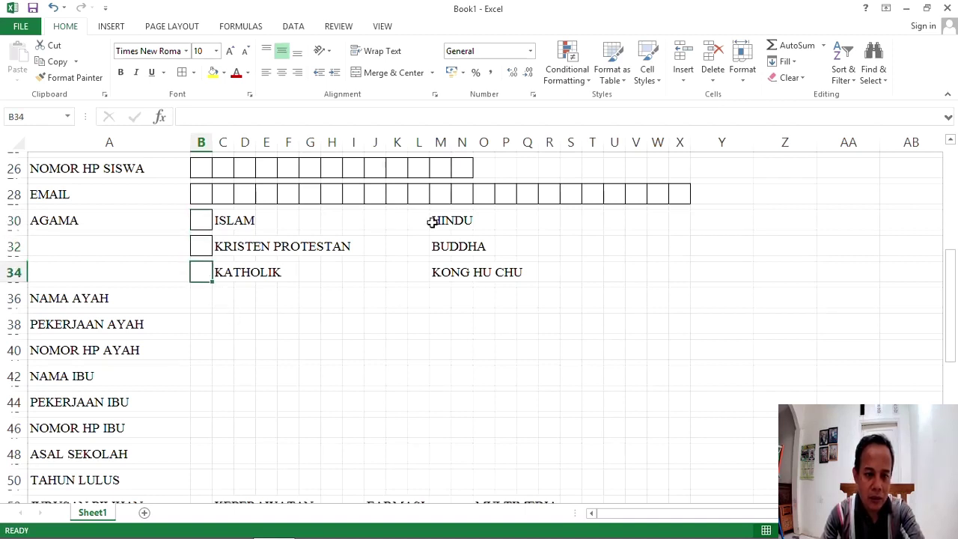
click(422, 219)
key(F4)
click(425, 248)
key(F4)
click(421, 273)
key(F4)
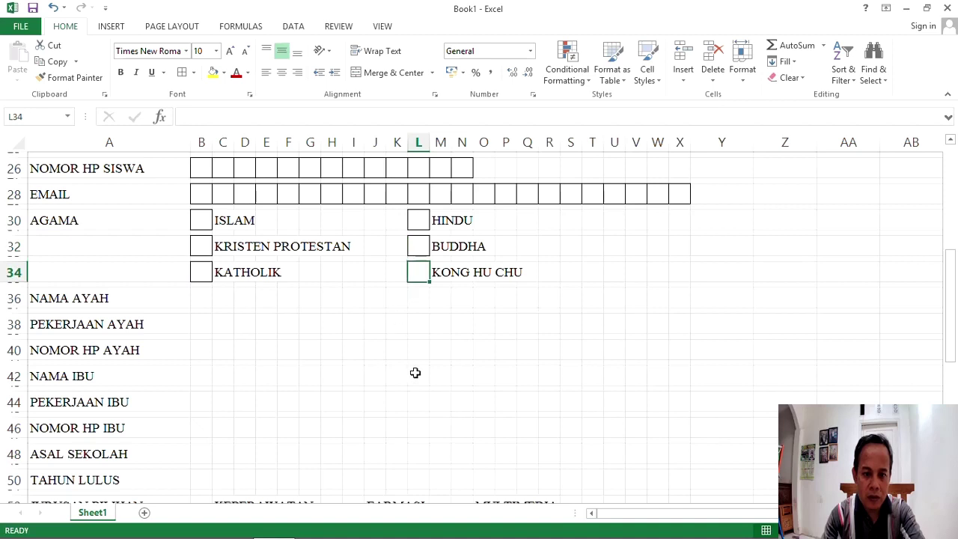
Step: Box the NAMA AYAH (B36:X36), PEKERJAAN AYAH (B38:X38) and NOMOR HP AYAH cells
scroll(366, 362, down, 1)
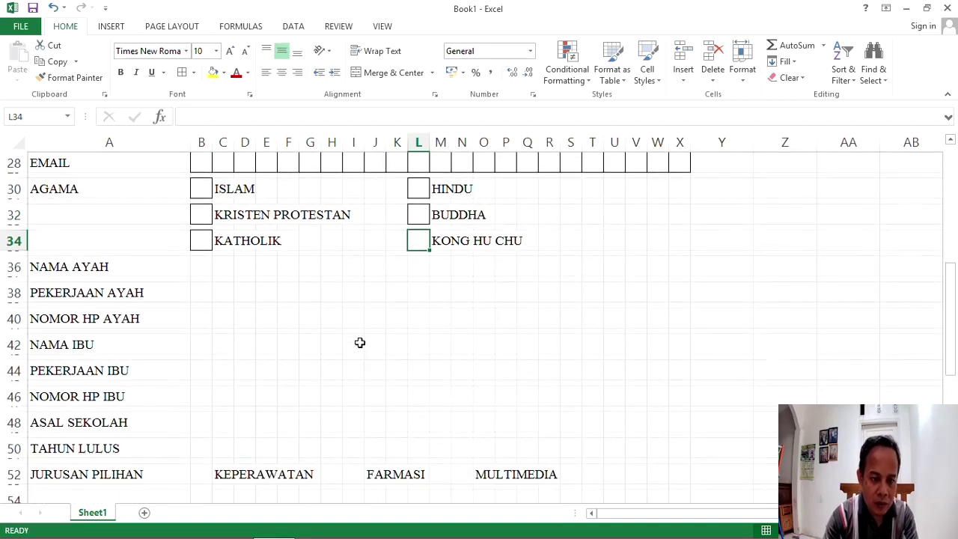
drag(201, 264, 677, 268)
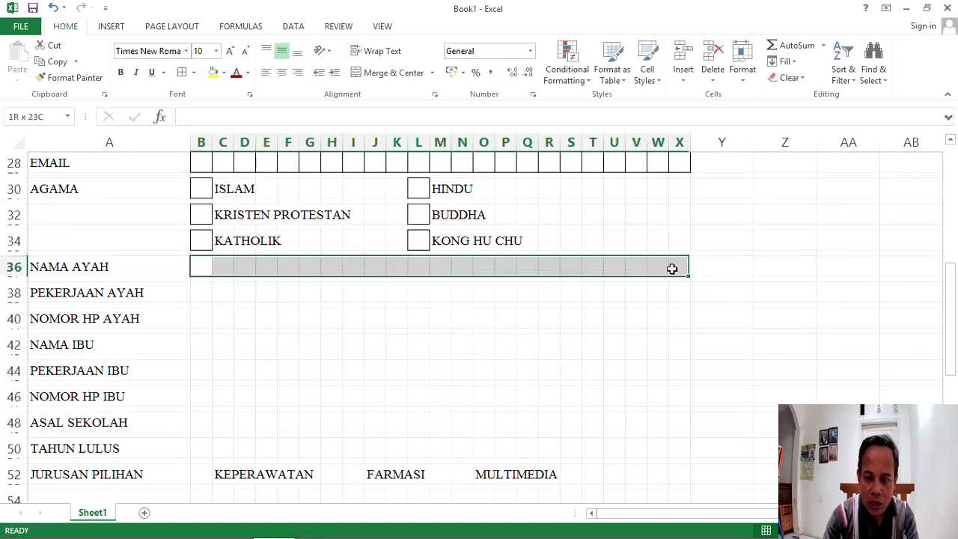
key(F4)
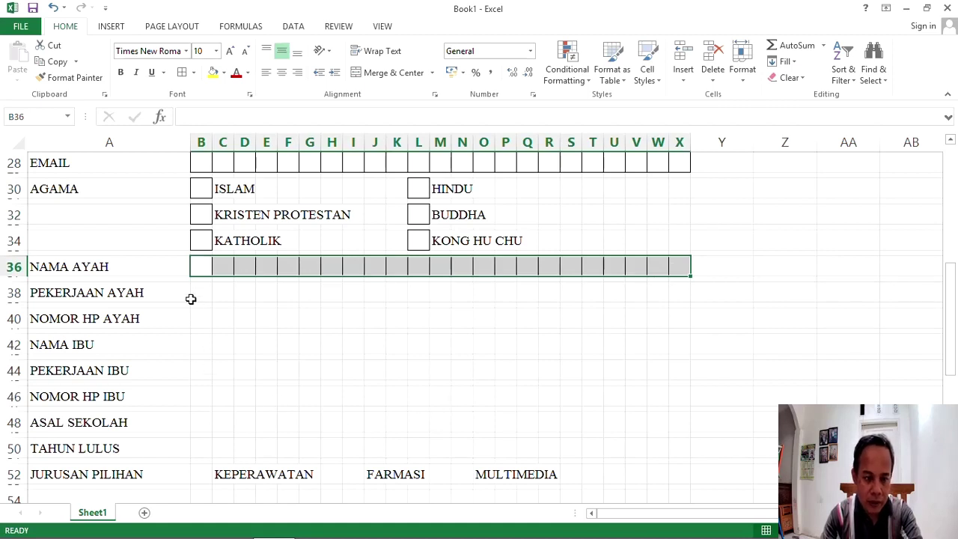
drag(196, 293, 673, 291)
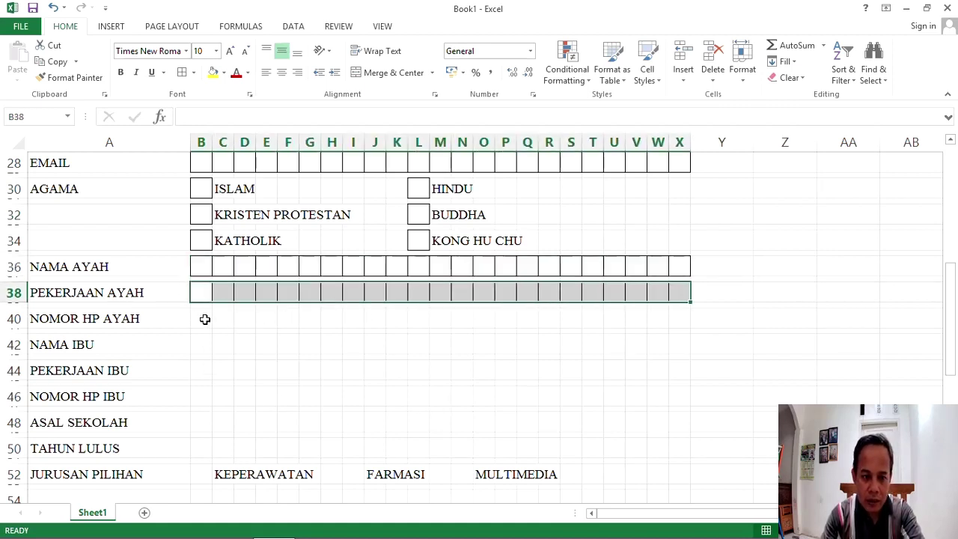
key(F4)
drag(196, 316, 553, 305)
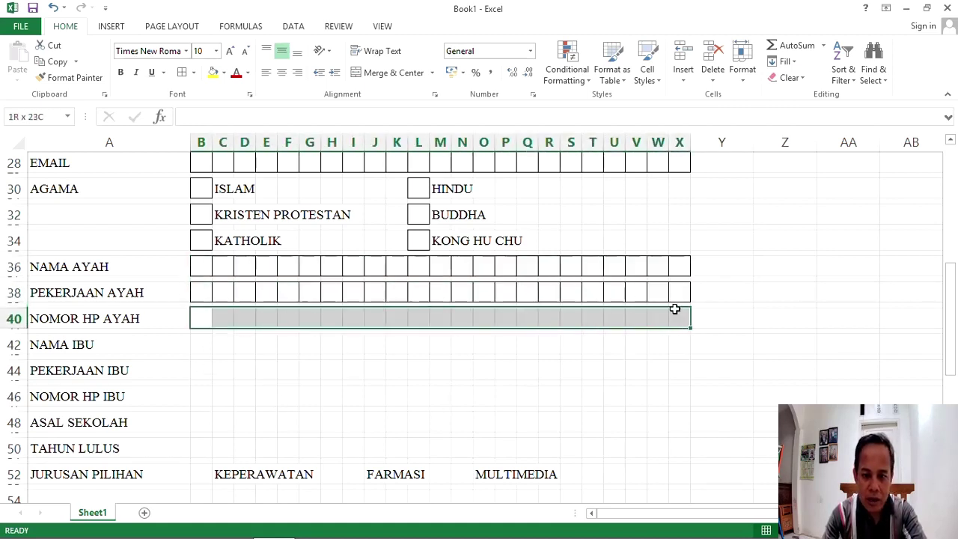
drag(553, 305, 417, 316)
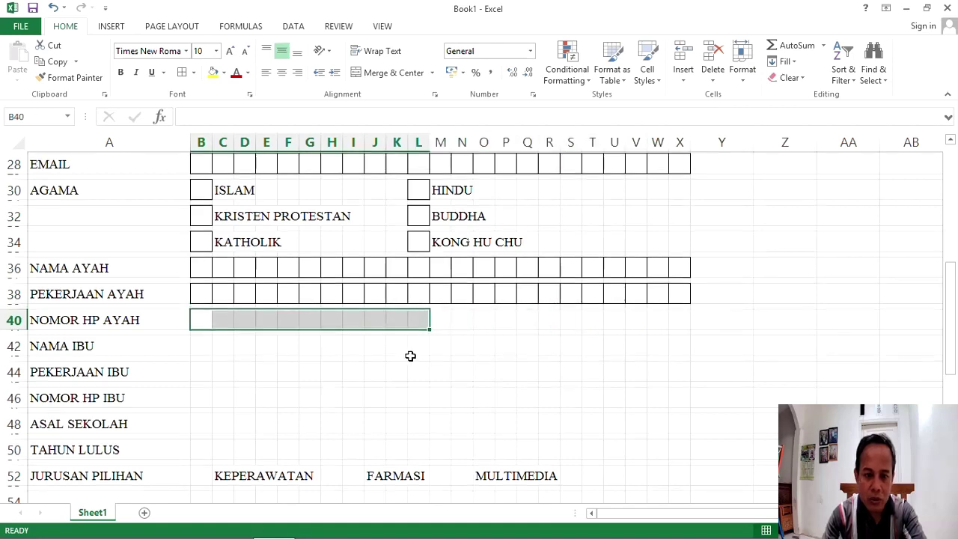
scroll(411, 359, up, 4)
scroll(412, 370, down, 2)
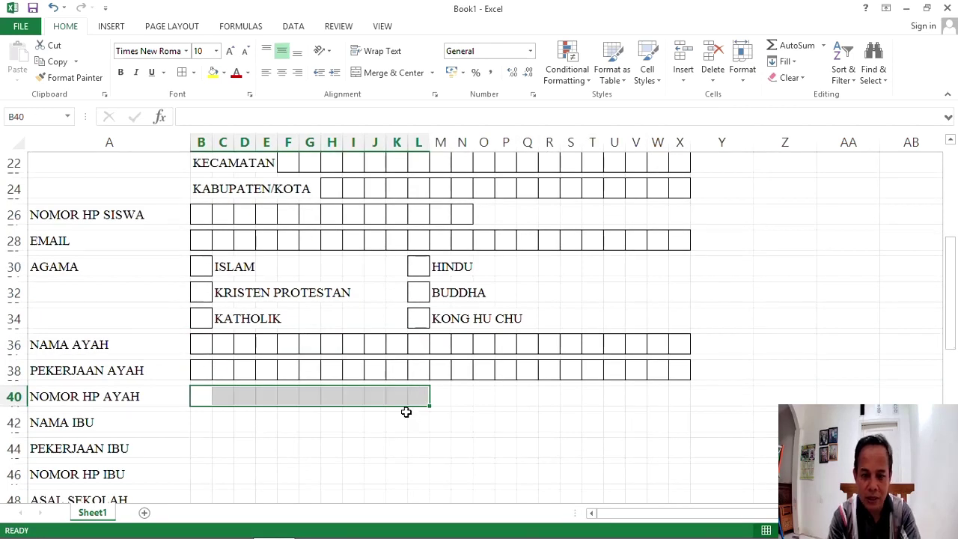
key(shift+Right)
key(shift+Right)
scroll(406, 410, up, 1)
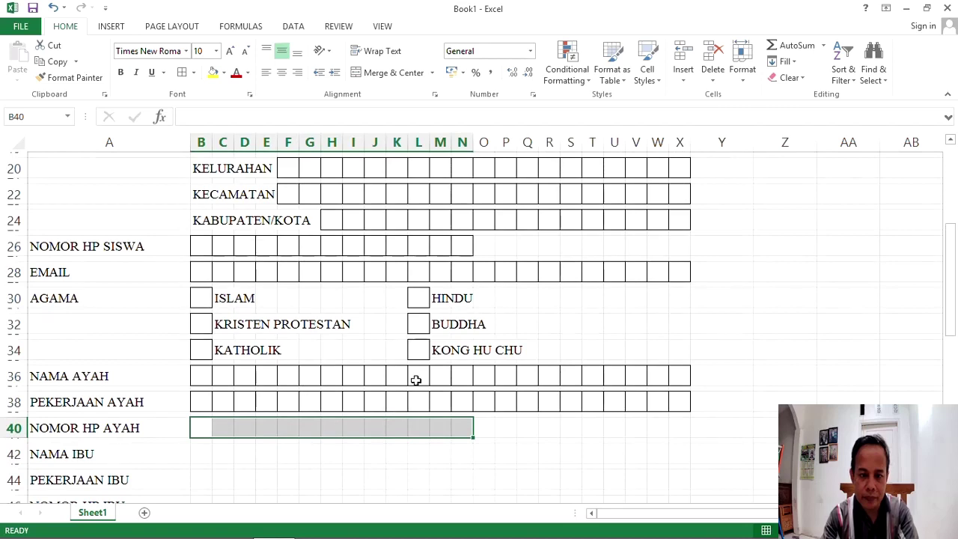
scroll(292, 448, down, 1)
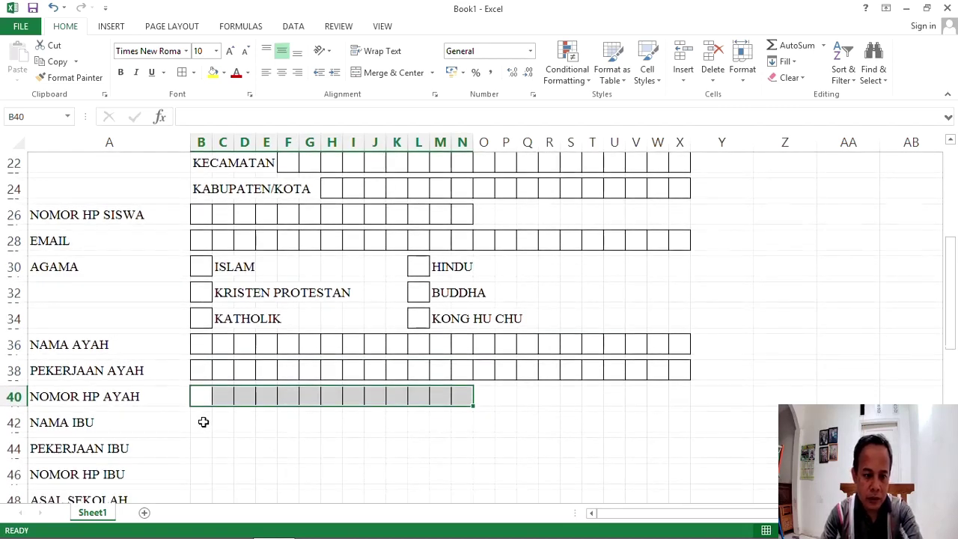
Step: Box the NAMA IBU (B42:X42), PEKERJAAN IBU and NOMOR HP IBU (B46:N46) cells
drag(201, 422, 677, 423)
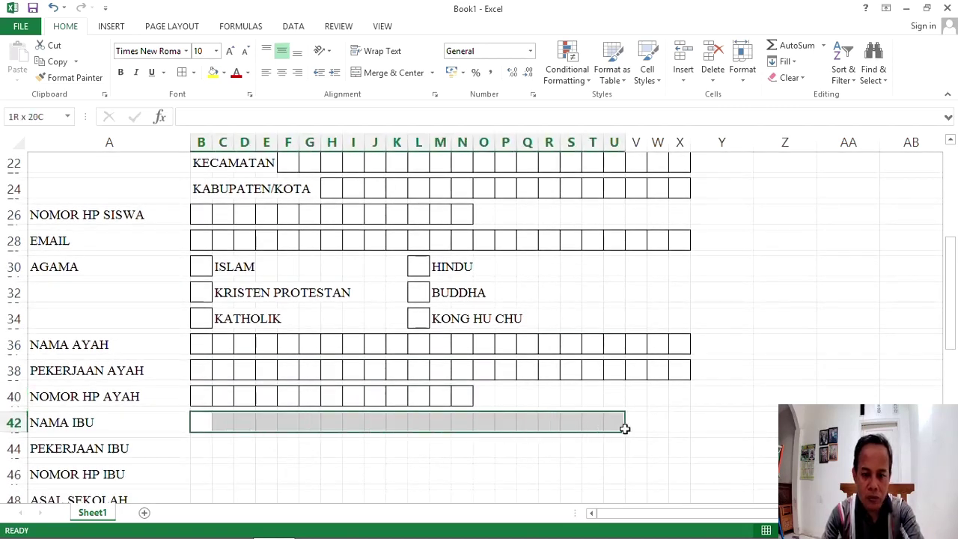
key(F4)
scroll(383, 430, down, 1)
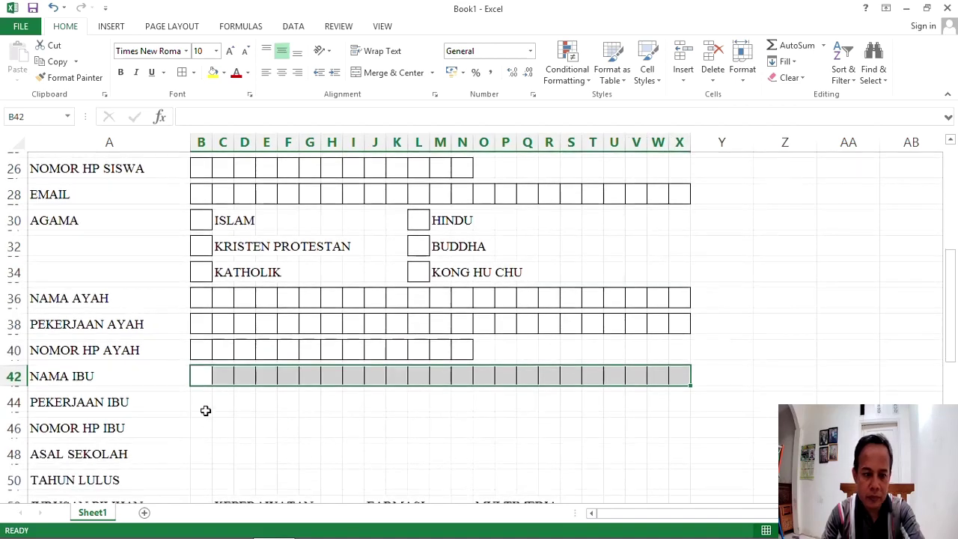
drag(202, 401, 677, 396)
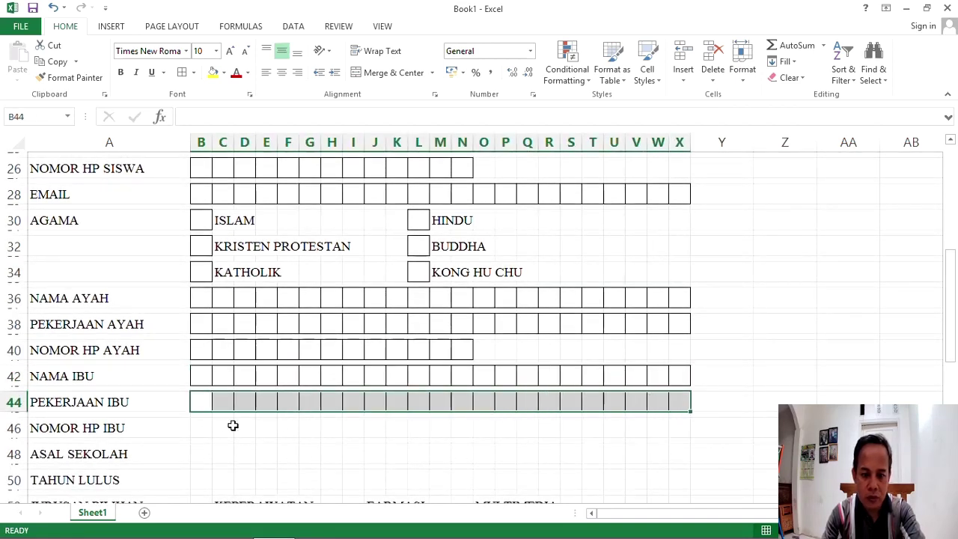
key(F4)
drag(202, 424, 453, 432)
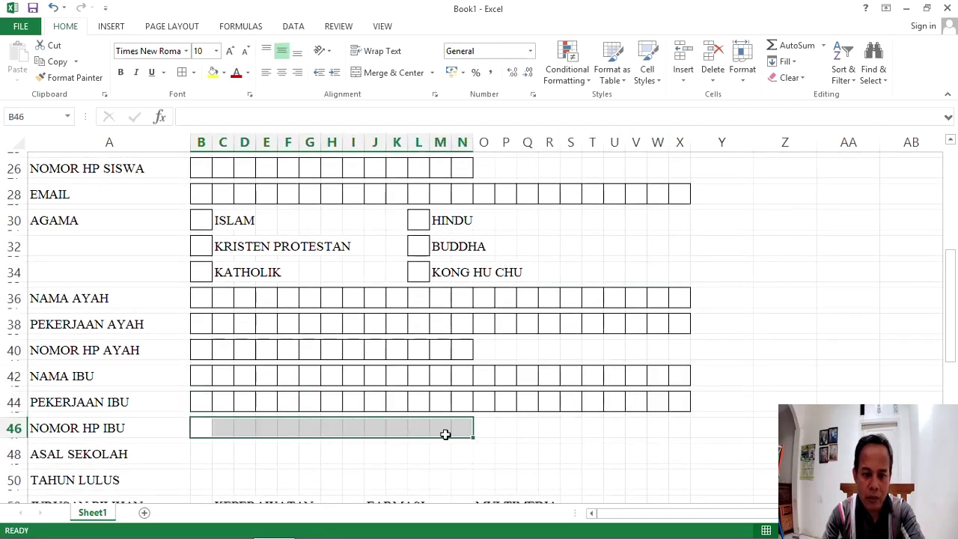
key(F4)
Step: Box the ASAL SEKOLAH cells and set up a four-cell TAHUN LULUS field in B50:E50
scroll(374, 440, down, 1)
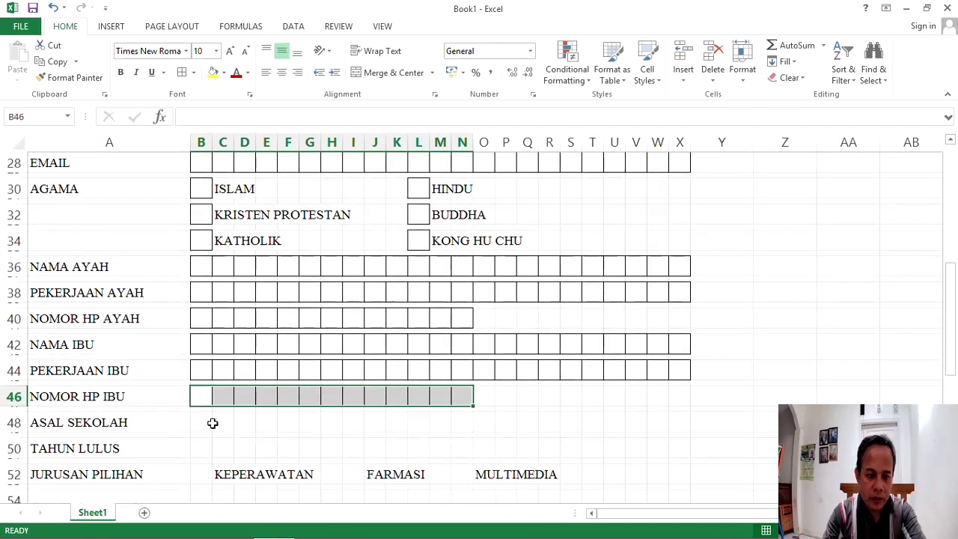
mouse_move(210, 423)
mouse_down()
mouse_move(512, 432)
mouse_move(677, 422)
mouse_up()
scroll(464, 445, down, 1)
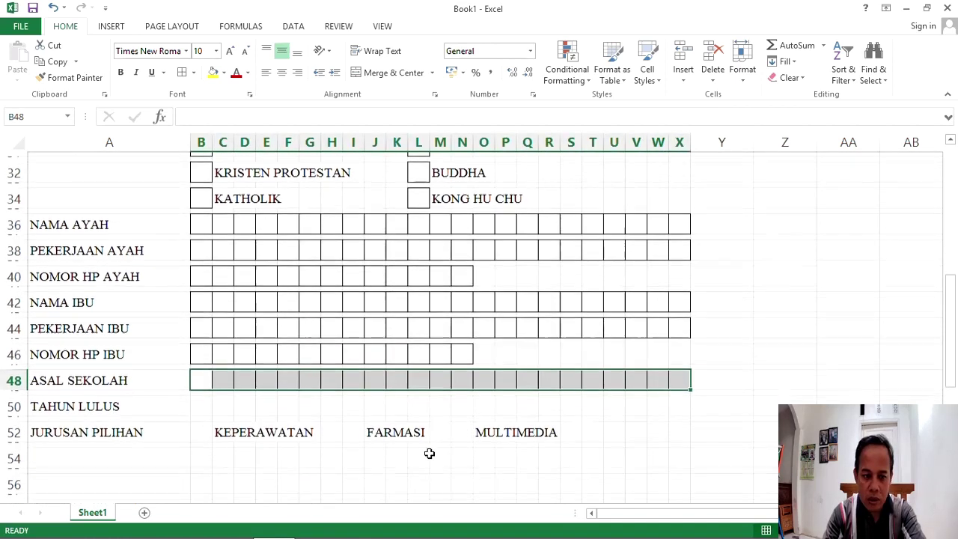
key(F4)
drag(206, 401, 295, 404)
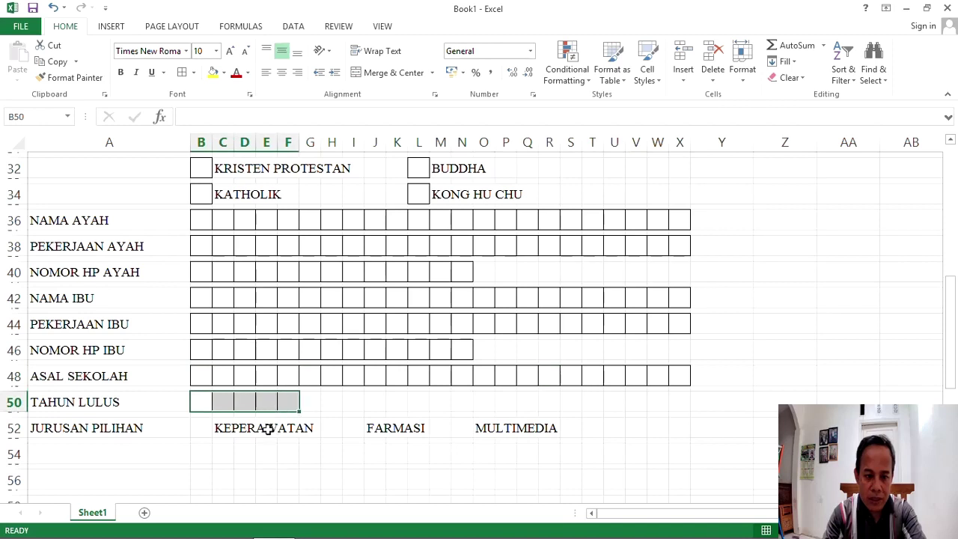
click(53, 7)
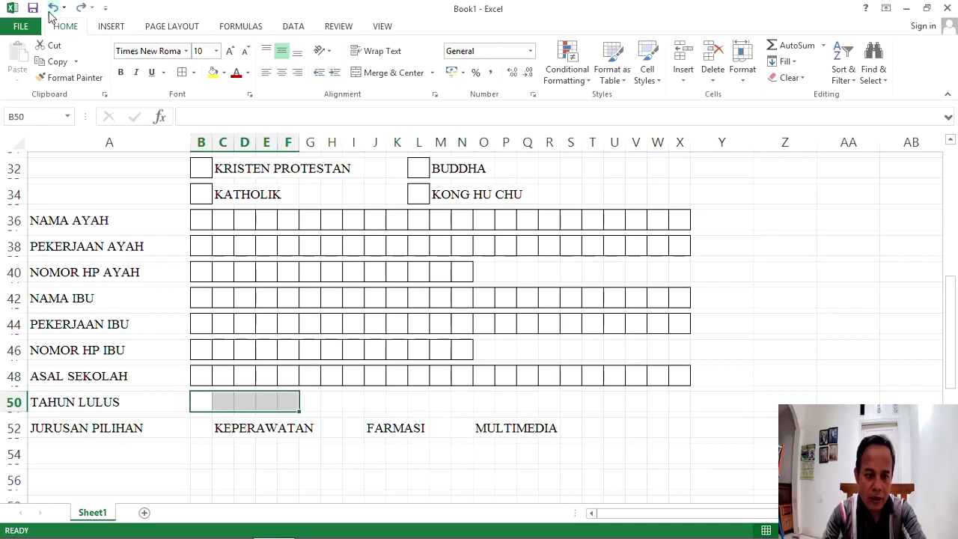
drag(201, 402, 266, 402)
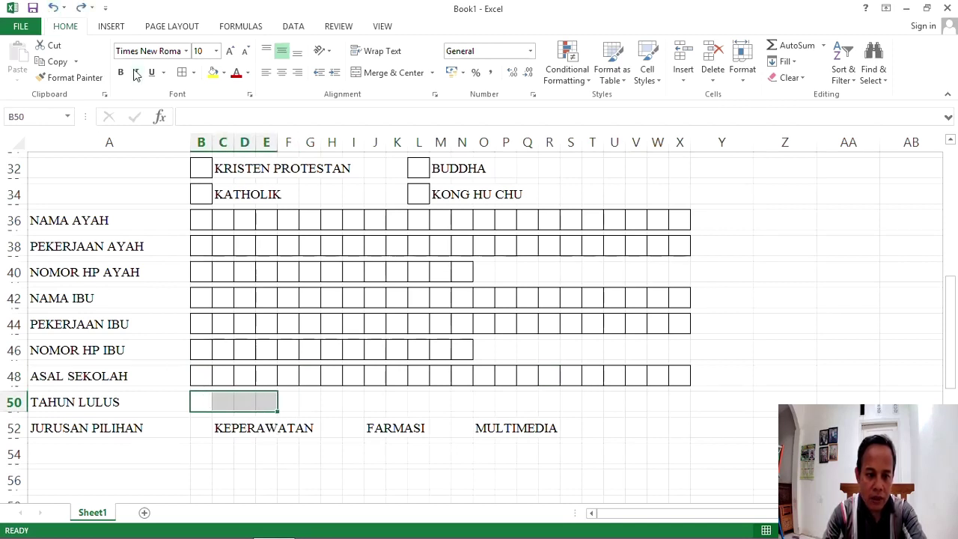
Step: Add tick boxes beside KEPERAWATAN, FARMASI and MULTIMEDIA, plus a boxed cell at P58
scroll(265, 334, down, 2)
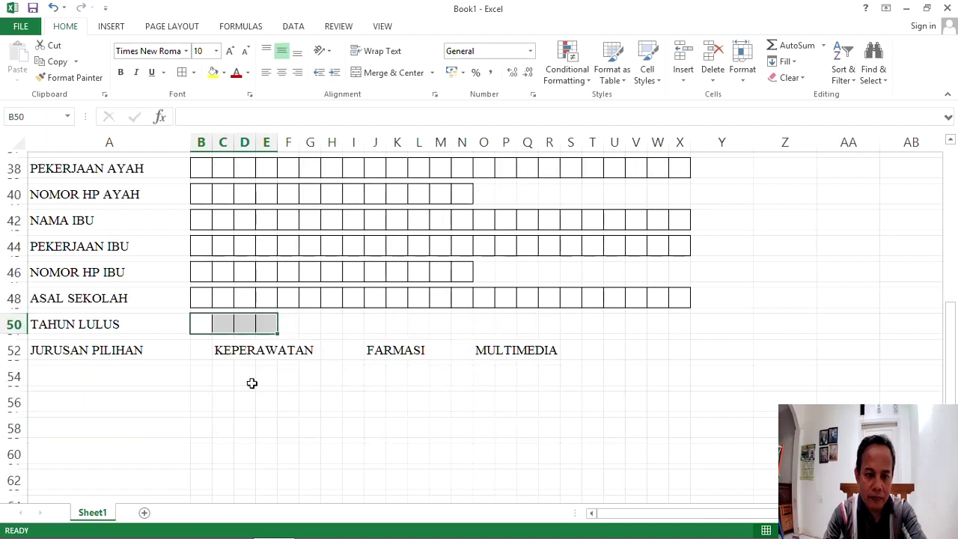
click(211, 353)
key(F4)
click(352, 353)
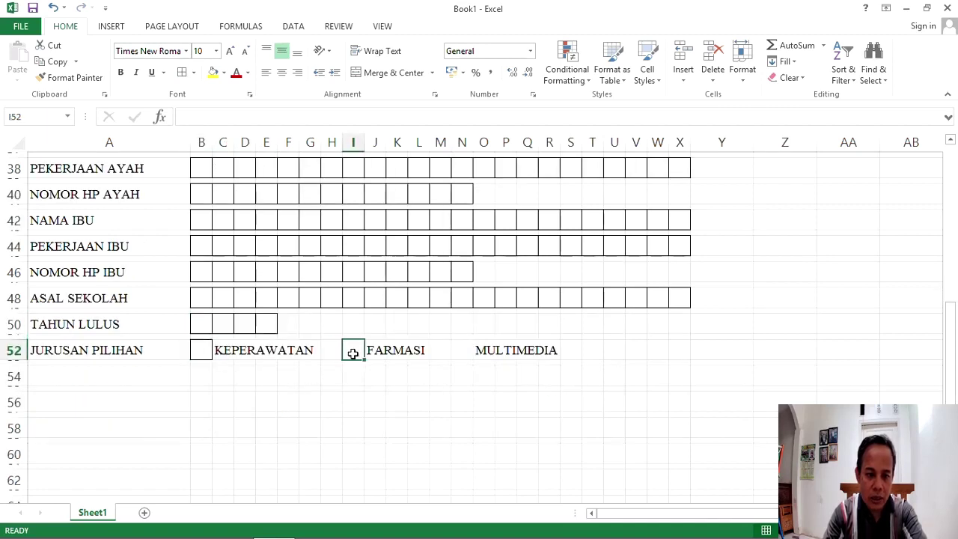
click(456, 348)
key(F4)
click(498, 424)
key(F4)
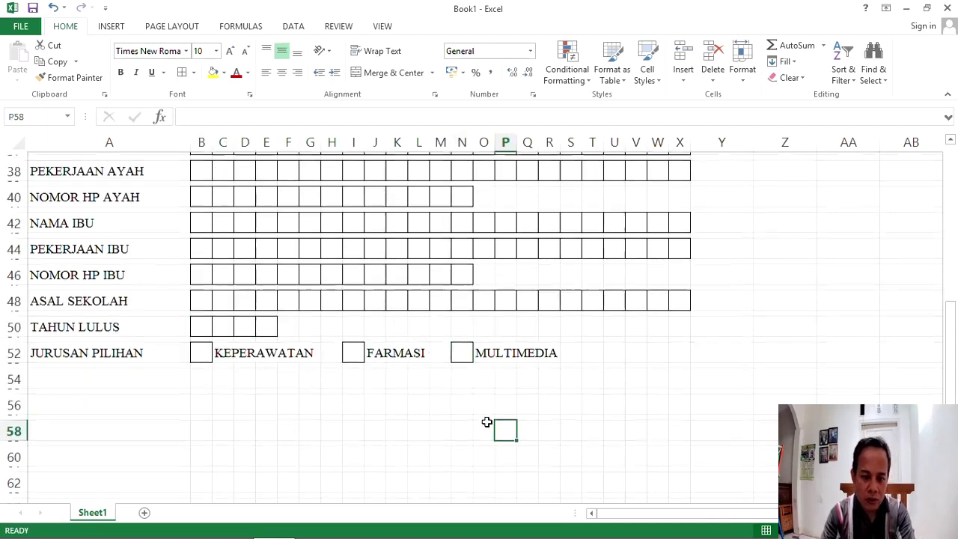
scroll(485, 419, up, 12)
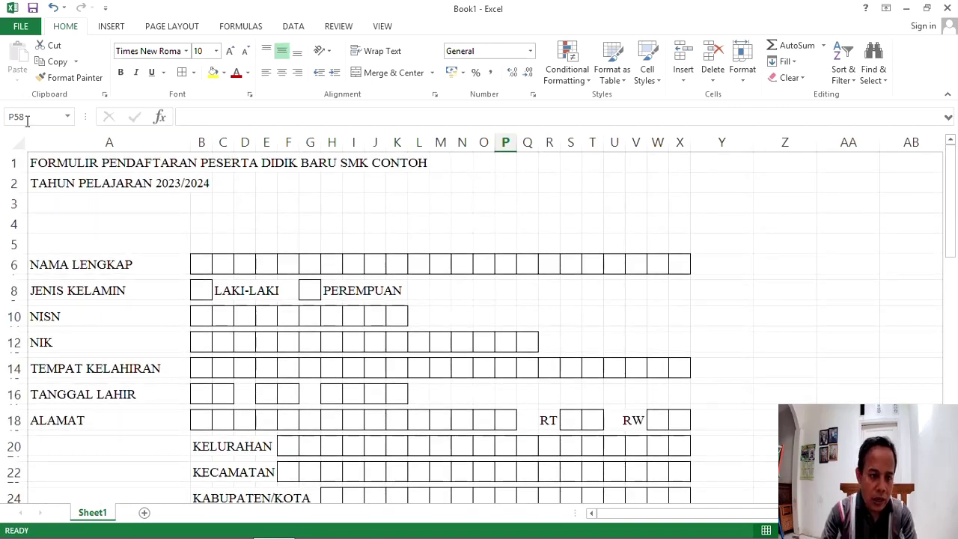
Step: Merge and center the title in A1:X1 and the school-year line in A2:X2
drag(38, 163, 677, 162)
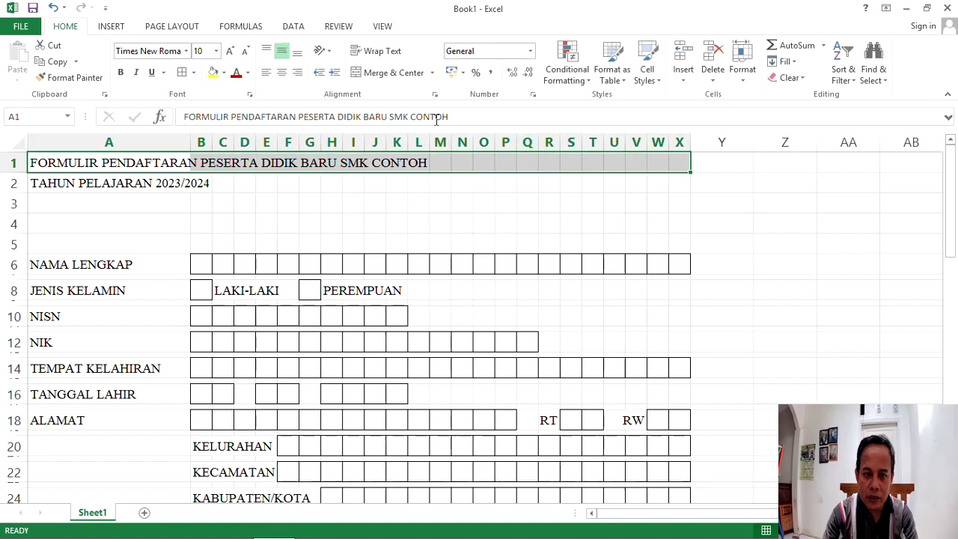
click(367, 75)
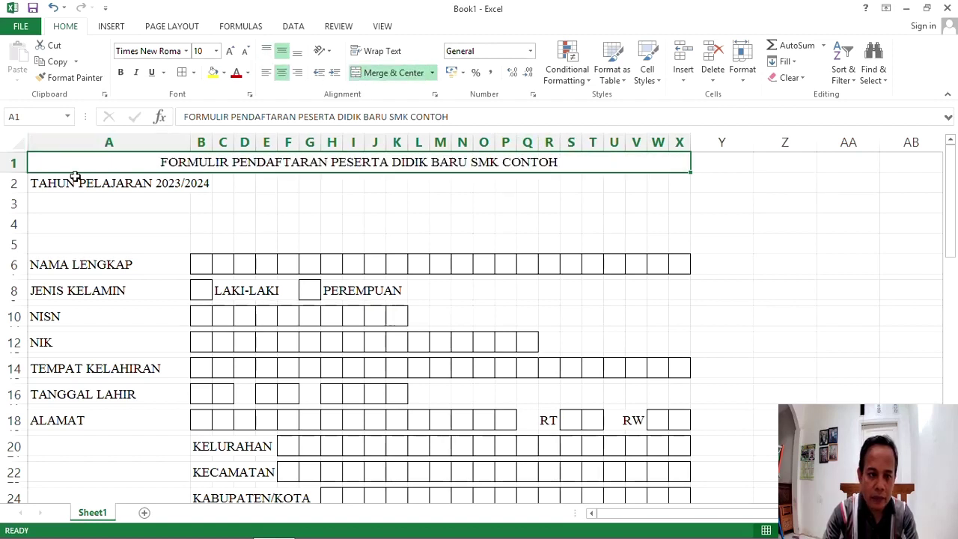
drag(75, 180, 677, 182)
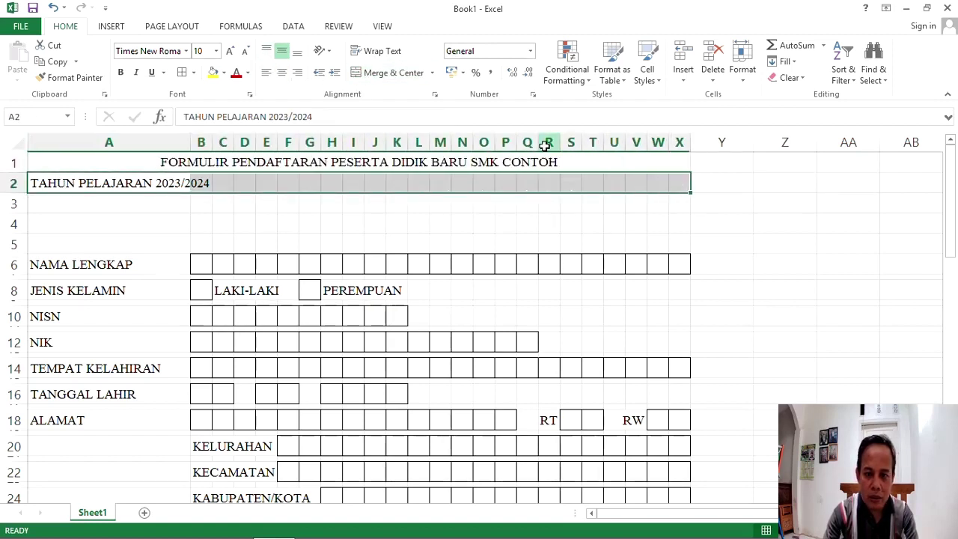
click(368, 73)
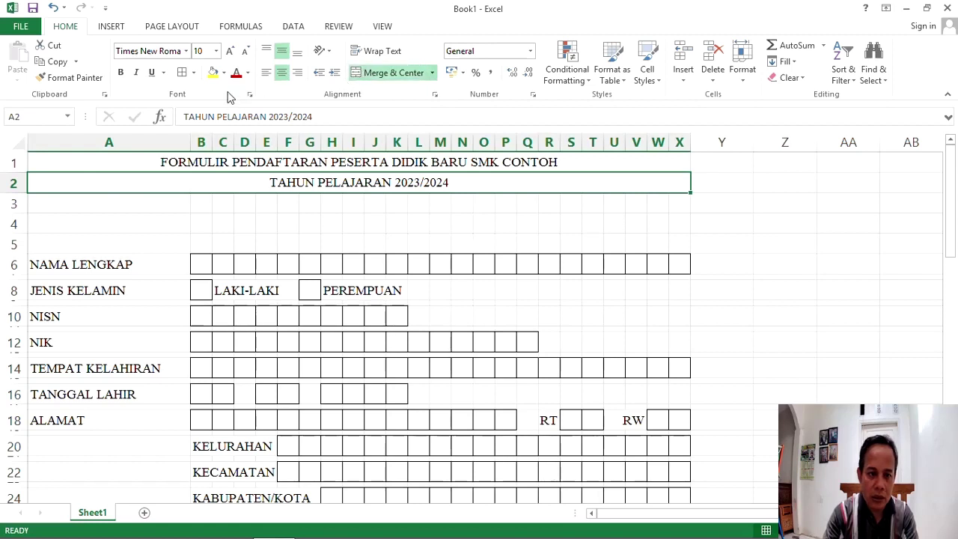
Step: Make both title lines bold at font size 11
drag(254, 159, 263, 178)
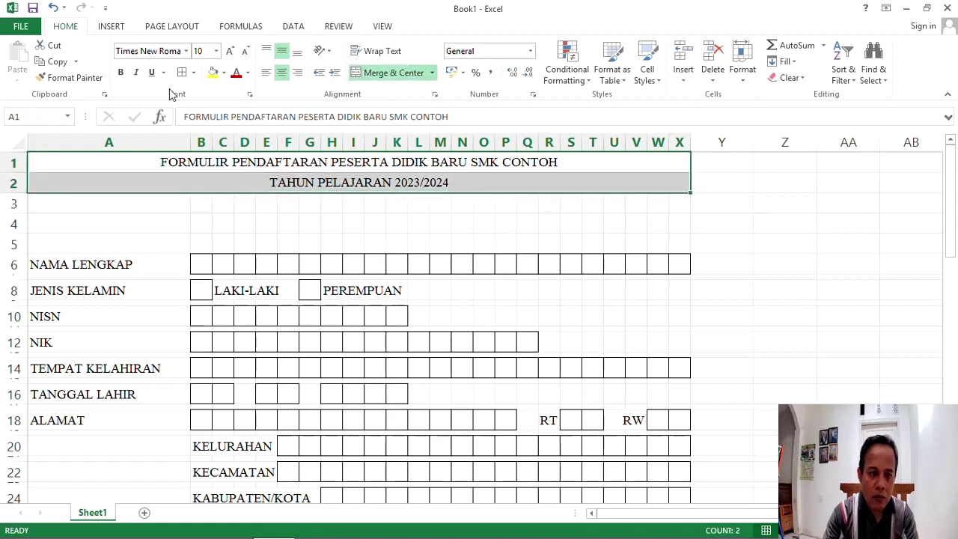
click(121, 75)
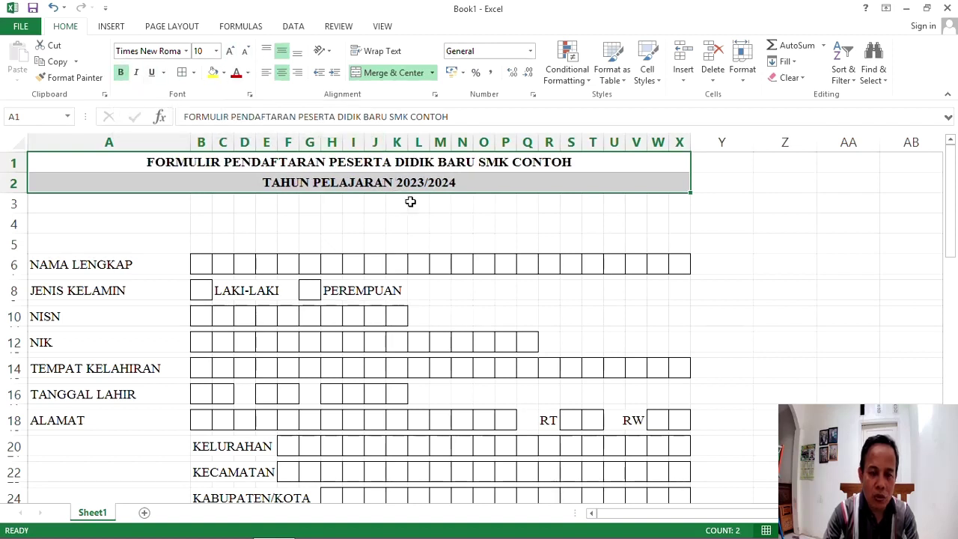
click(230, 53)
click(369, 225)
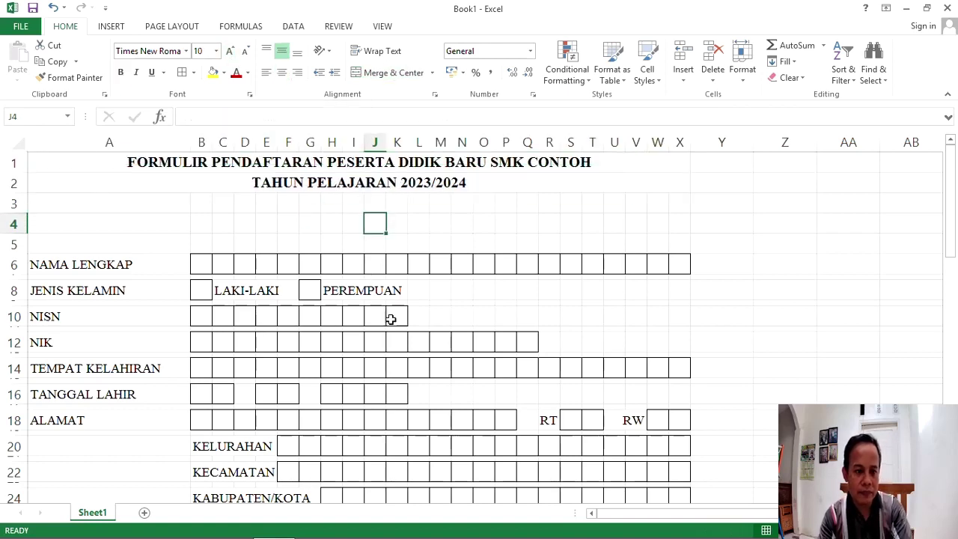
scroll(389, 317, down, 5)
scroll(389, 316, down, 5)
scroll(390, 319, up, 10)
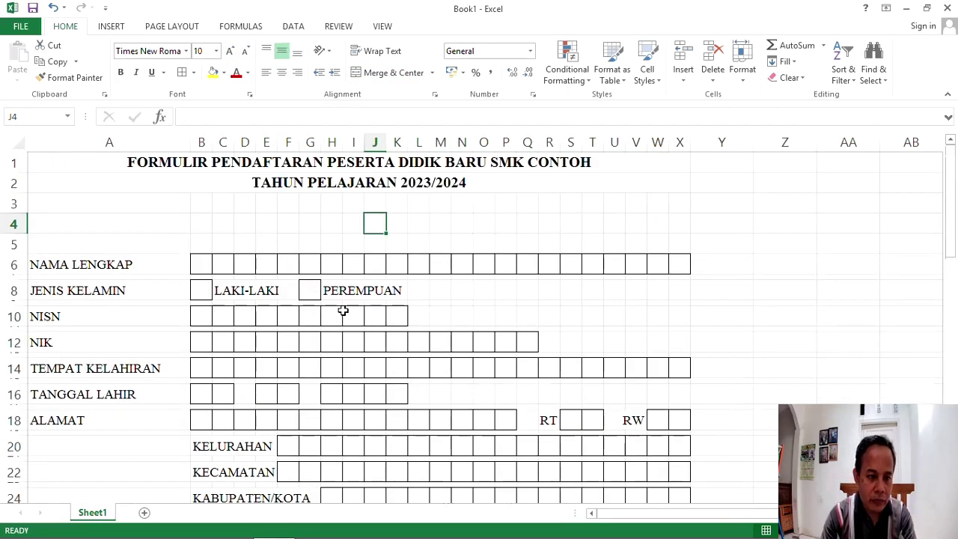
Step: Select the column A labels from NAMA LENGKAP to JURUSAN PILIHAN and right-click them
click(90, 266)
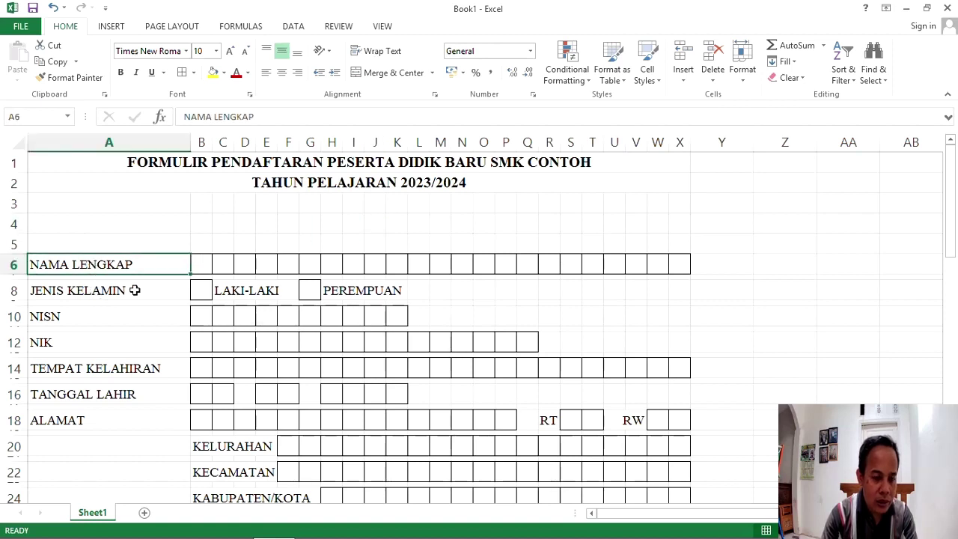
click(181, 285)
click(182, 314)
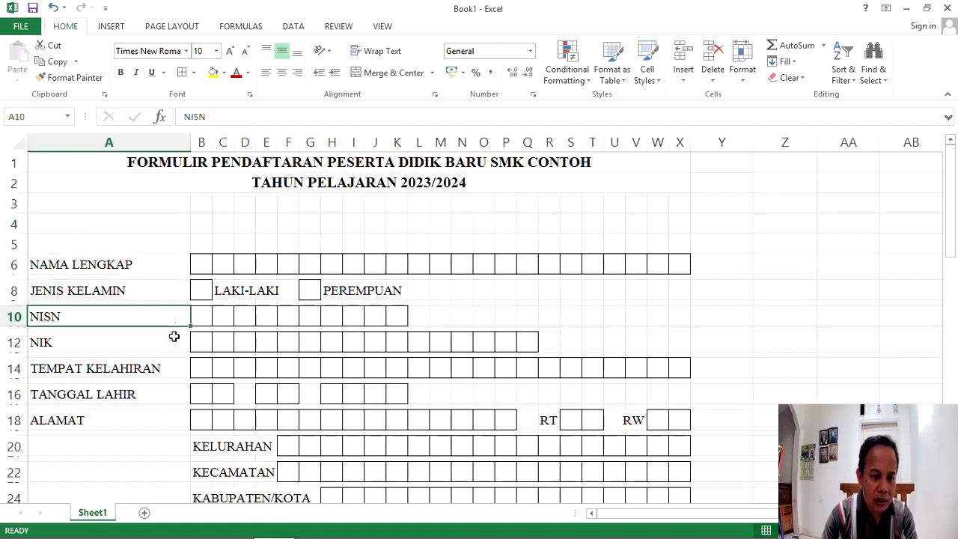
click(175, 341)
click(177, 368)
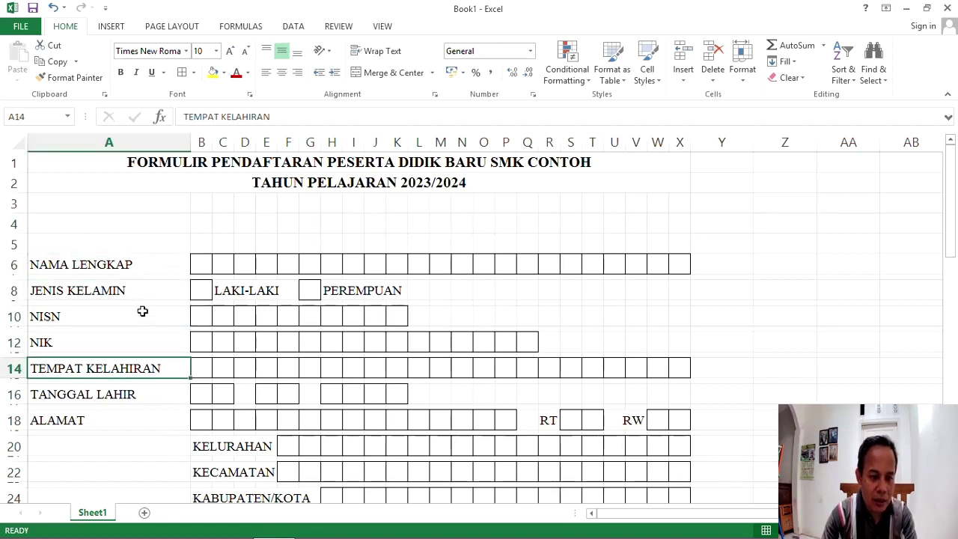
drag(141, 260, 125, 324)
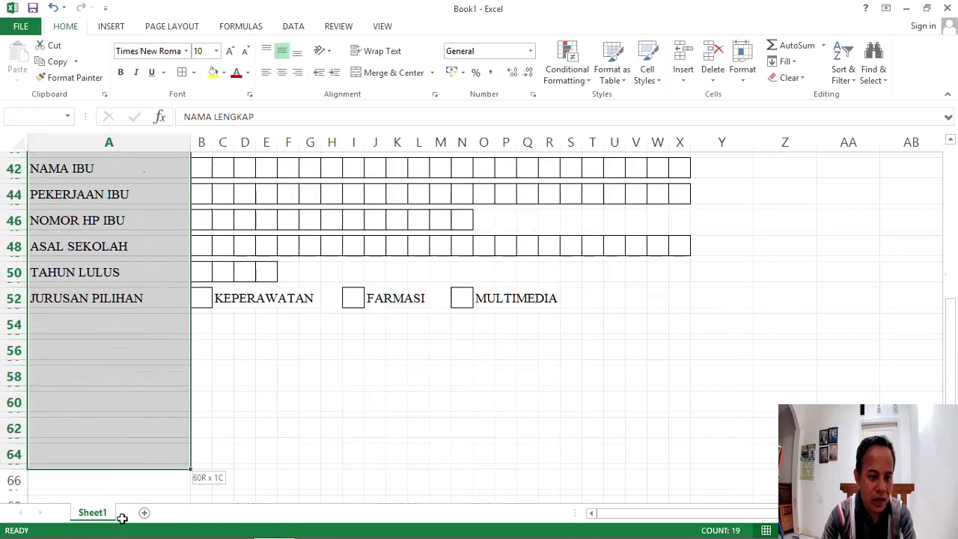
drag(125, 324, 128, 280)
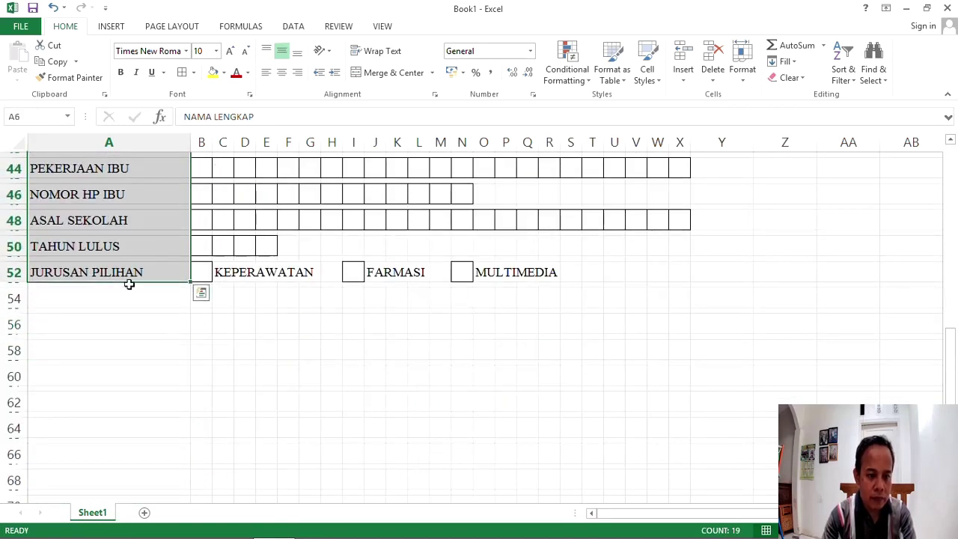
scroll(263, 378, up, 7)
scroll(136, 376, up, 1)
scroll(107, 291, up, 1)
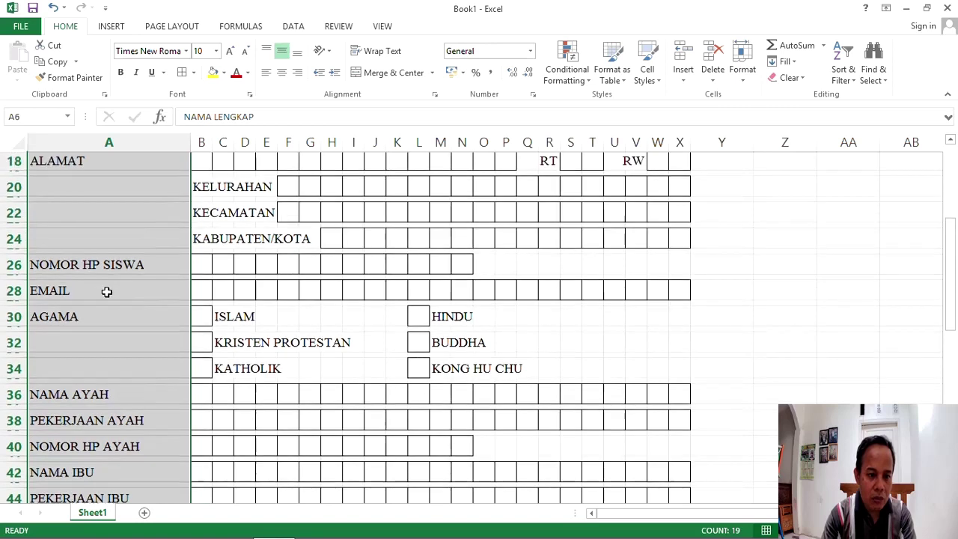
scroll(81, 268, up, 3)
right_click(82, 267)
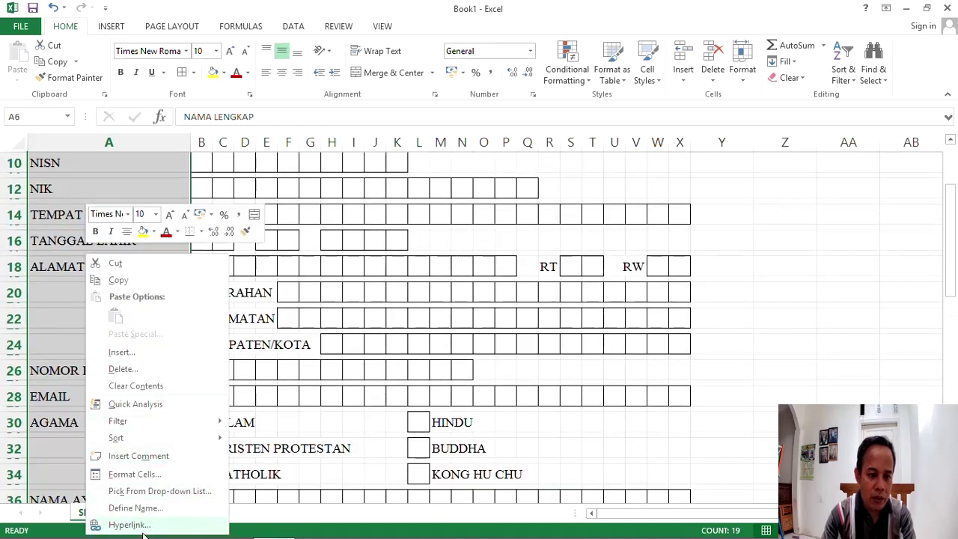
Step: Give the labels the custom number format @ * ":" so a colon sits at the right edge
click(150, 473)
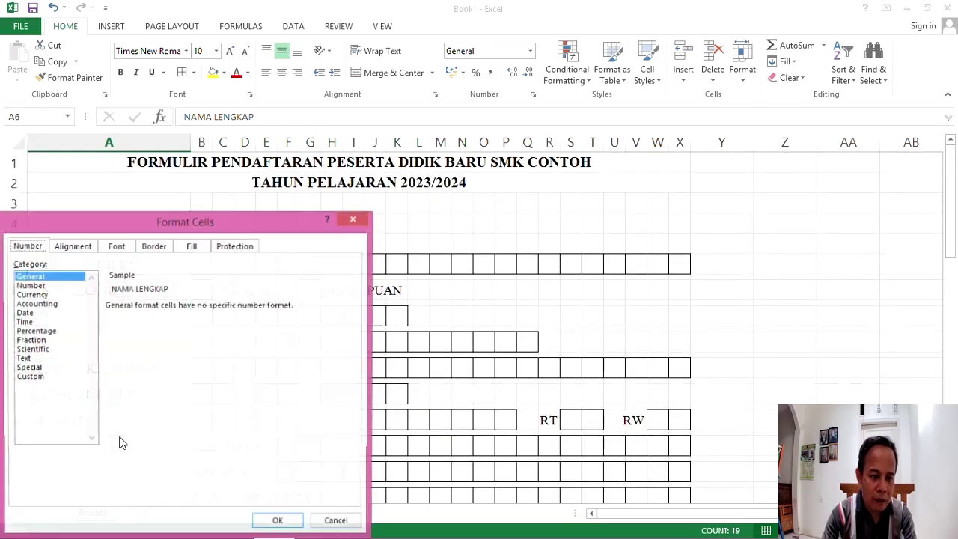
click(33, 378)
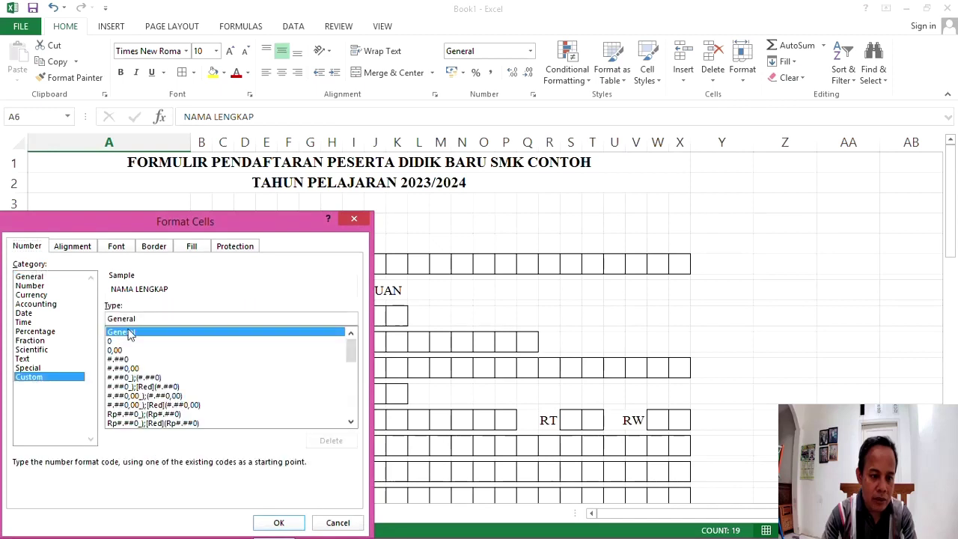
drag(151, 318, 87, 315)
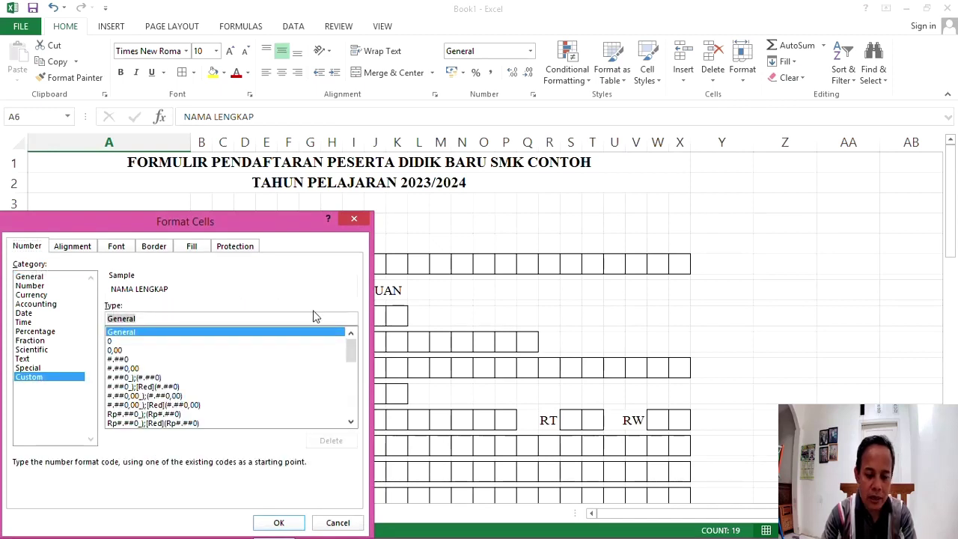
key(BackSpace)
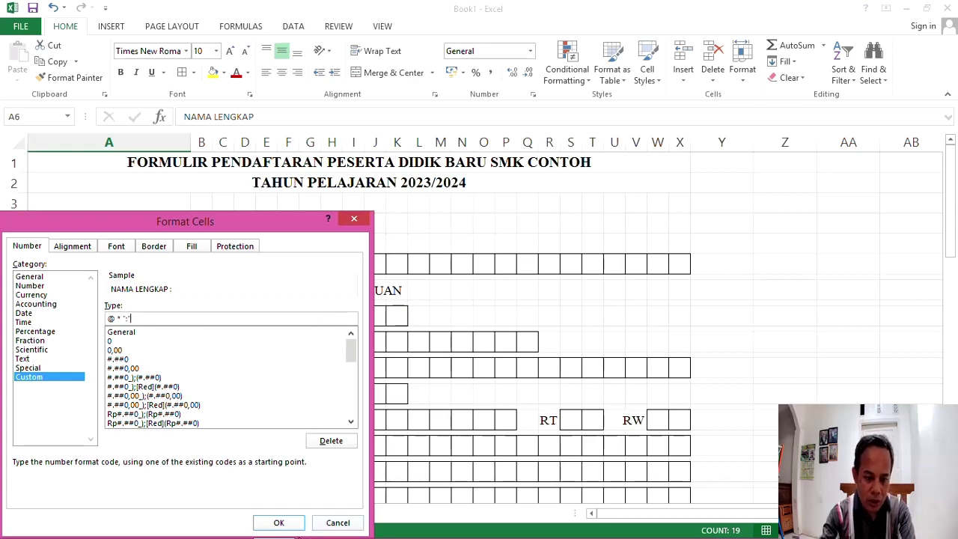
click(277, 522)
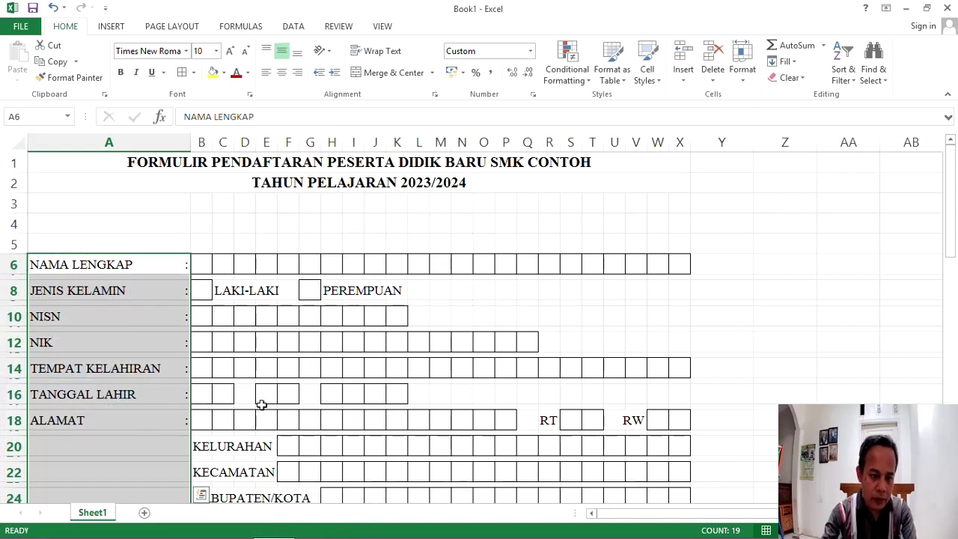
click(145, 389)
scroll(165, 371, down, 5)
scroll(169, 376, down, 2)
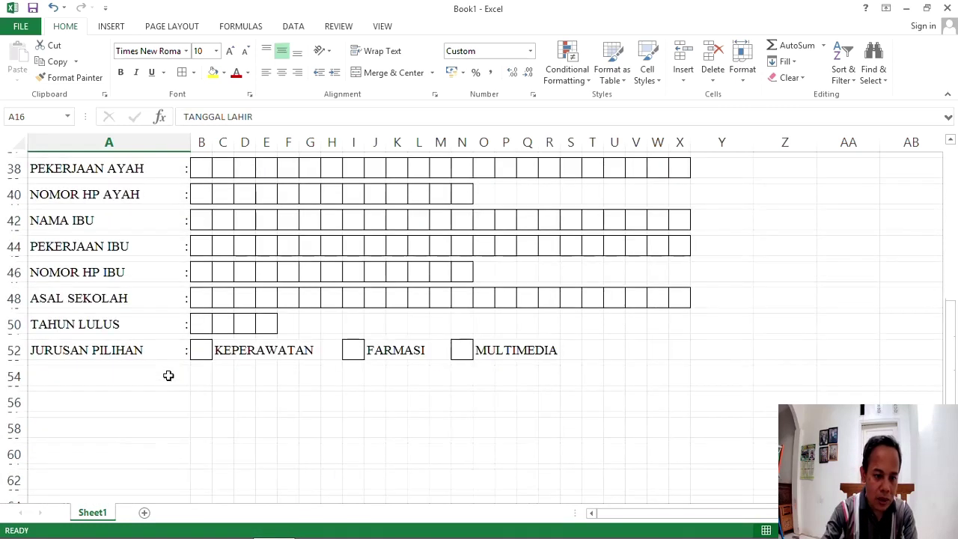
click(187, 351)
scroll(184, 350, up, 9)
scroll(177, 350, up, 3)
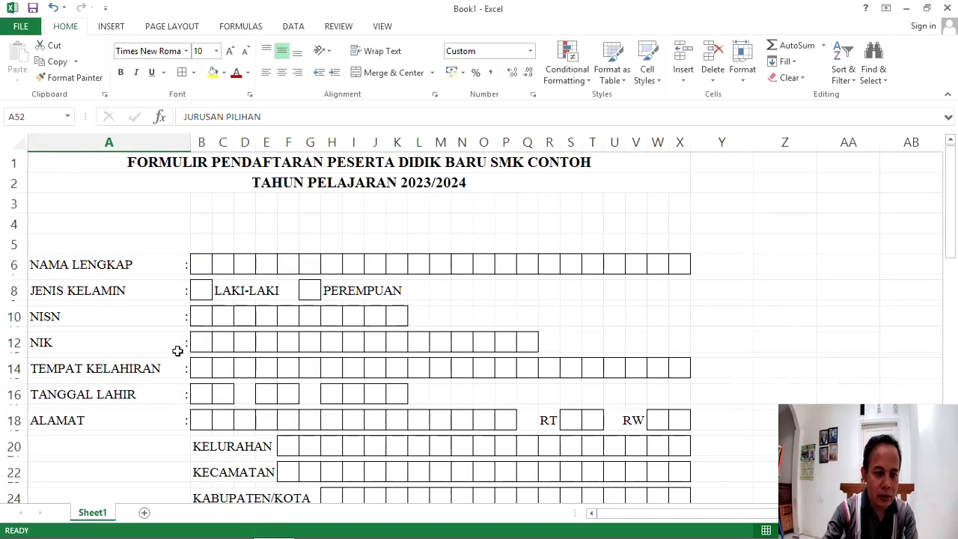
click(124, 271)
scroll(141, 309, down, 1)
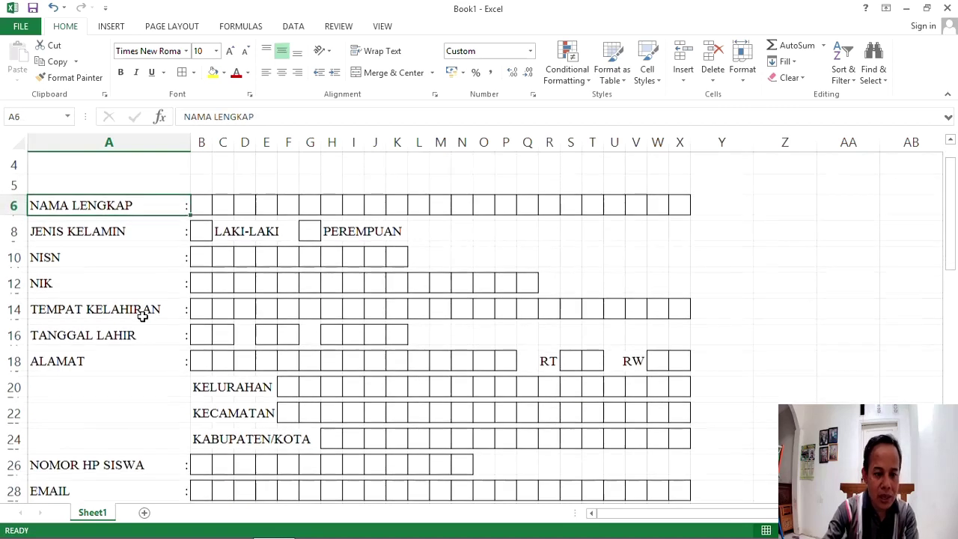
scroll(141, 316, down, 3)
scroll(166, 383, down, 6)
scroll(168, 393, down, 2)
scroll(171, 404, up, 6)
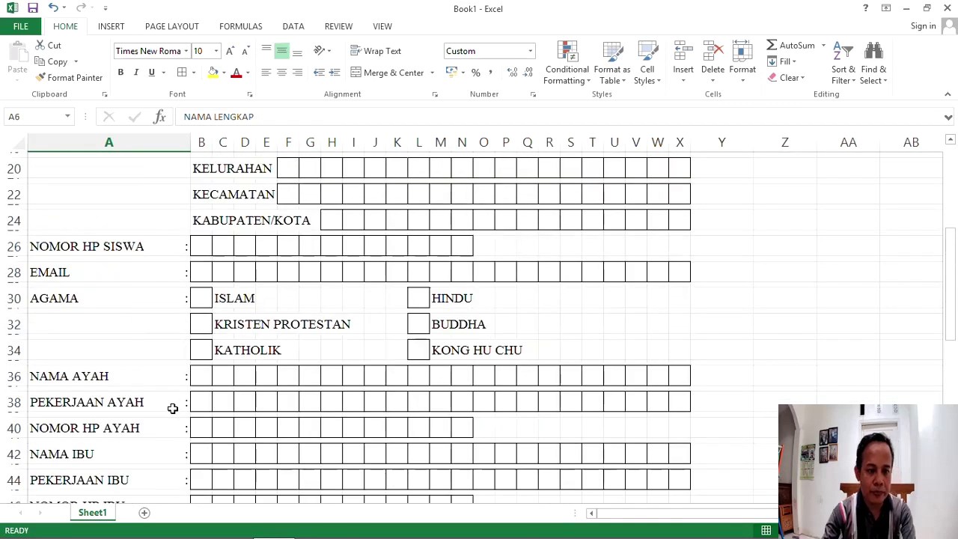
scroll(171, 406, up, 6)
scroll(217, 378, down, 6)
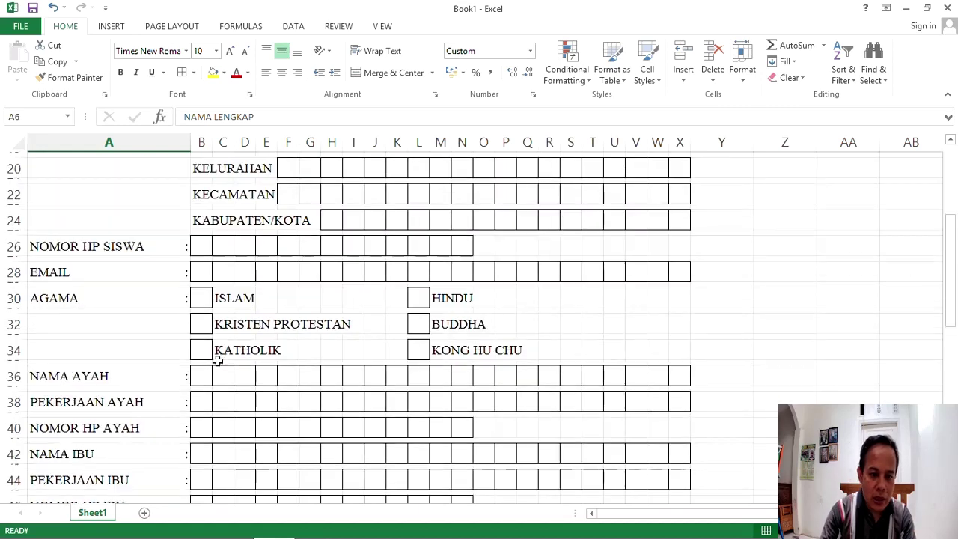
scroll(214, 363, down, 7)
scroll(398, 395, down, 1)
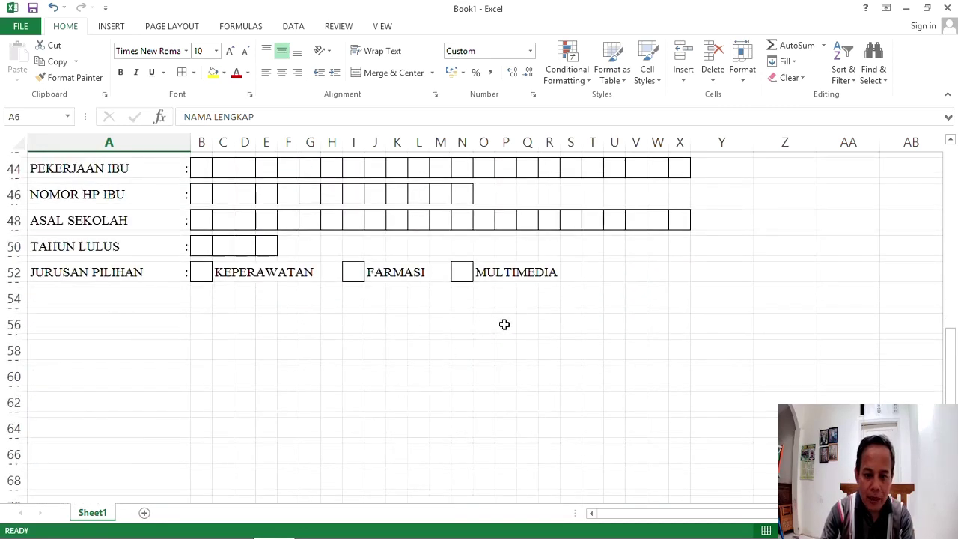
click(469, 351)
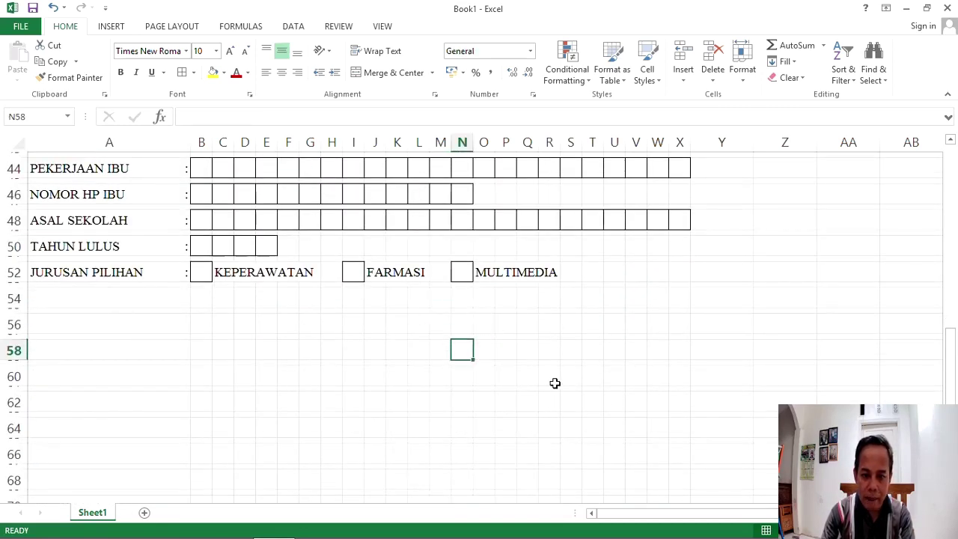
click(439, 354)
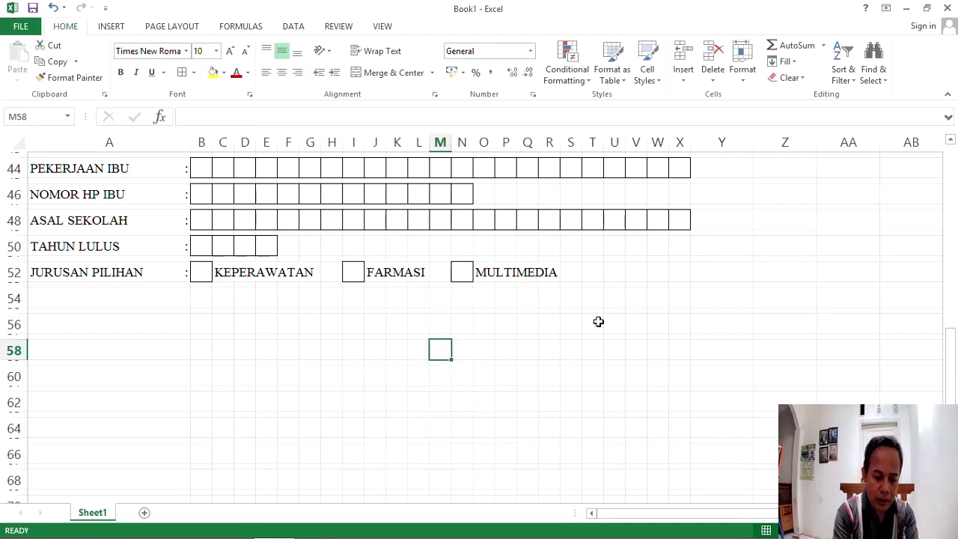
Step: Enter the Tangerang date line in M58 and set M58:T68 to font size 11
text(t)
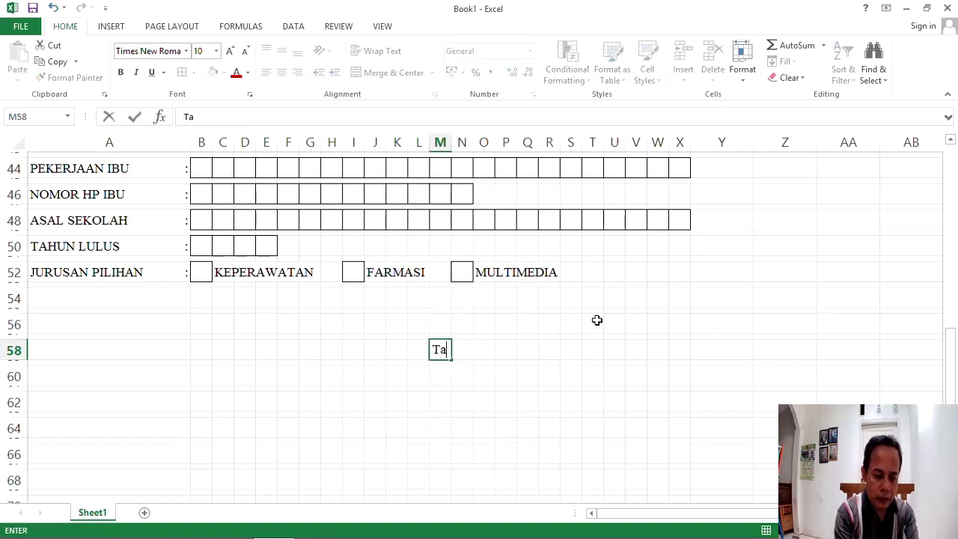
text(ngerang, ...............)
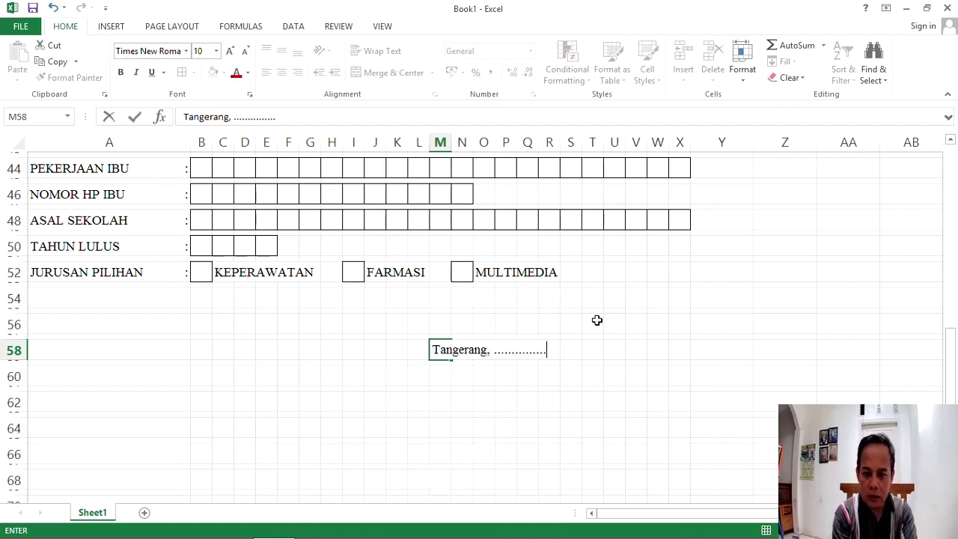
text( 20......)
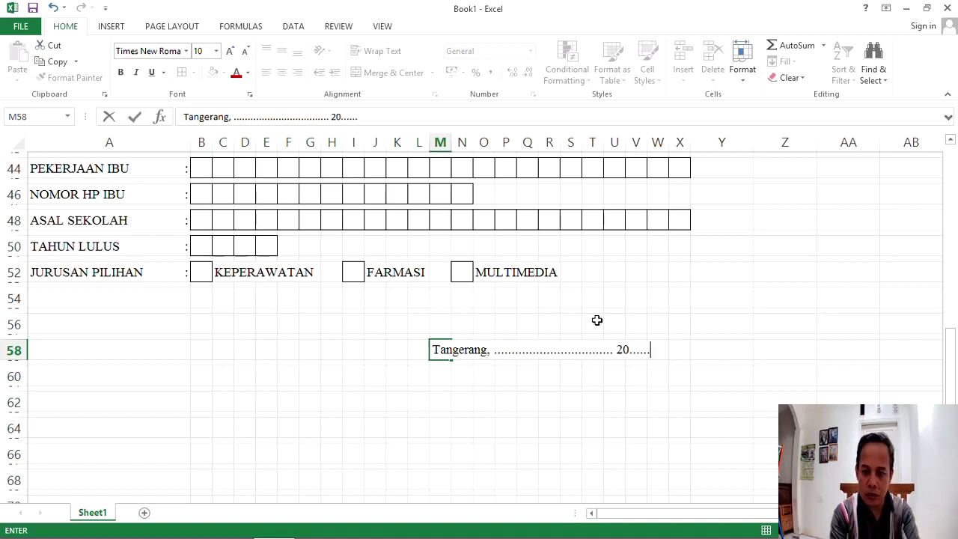
key(Return)
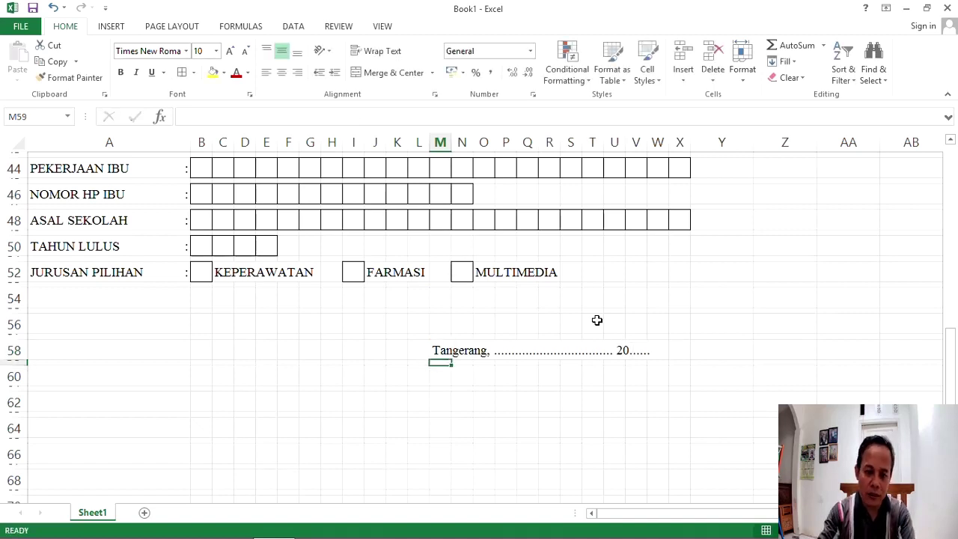
click(571, 376)
drag(441, 353, 586, 480)
click(231, 52)
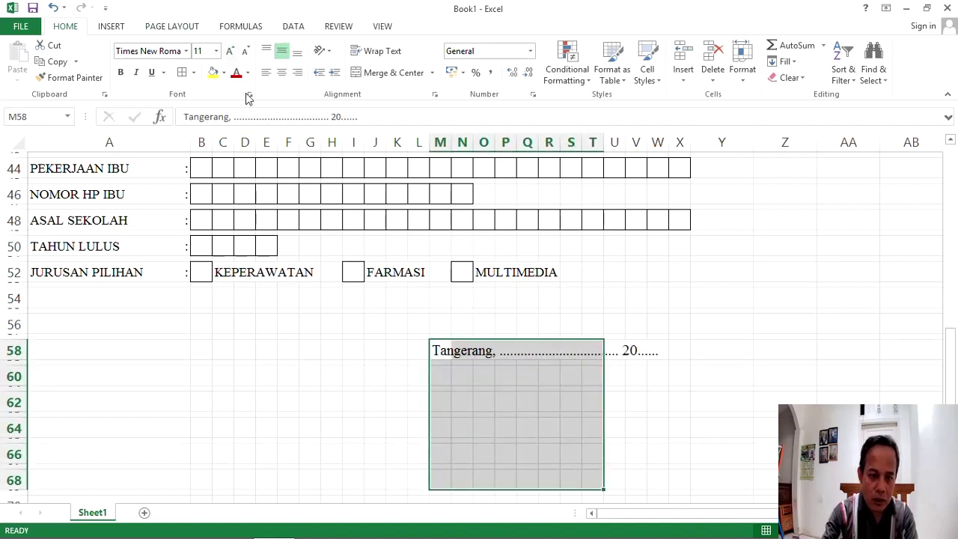
scroll(582, 393, down, 1)
scroll(581, 393, down, 1)
click(437, 296)
Step: Type 'Calon Peserta Didik,' in M60 with an underscore signature line a few rows below
click(437, 295)
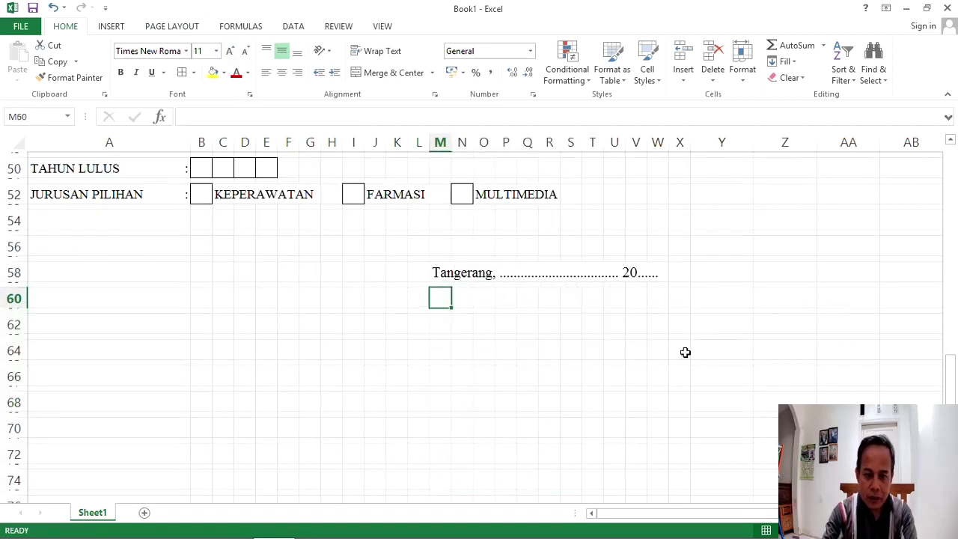
text(Calon Pe)
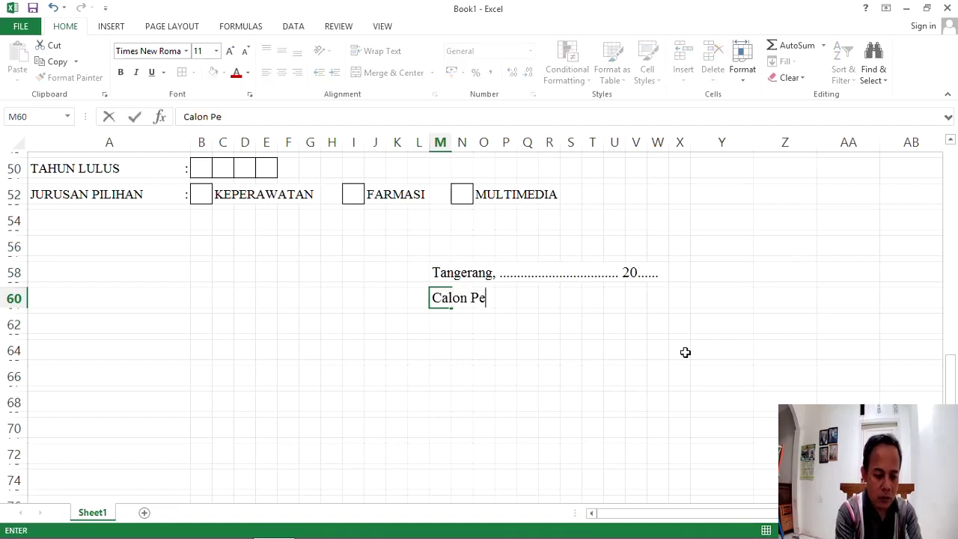
text(ser)
text(ta Di)
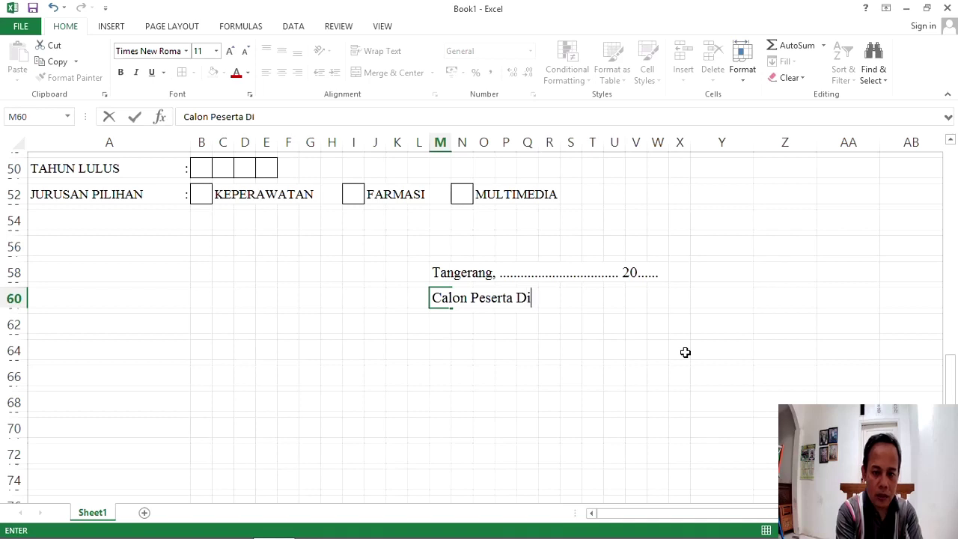
text(dik,)
key(Return)
key(Return)
key(Return)
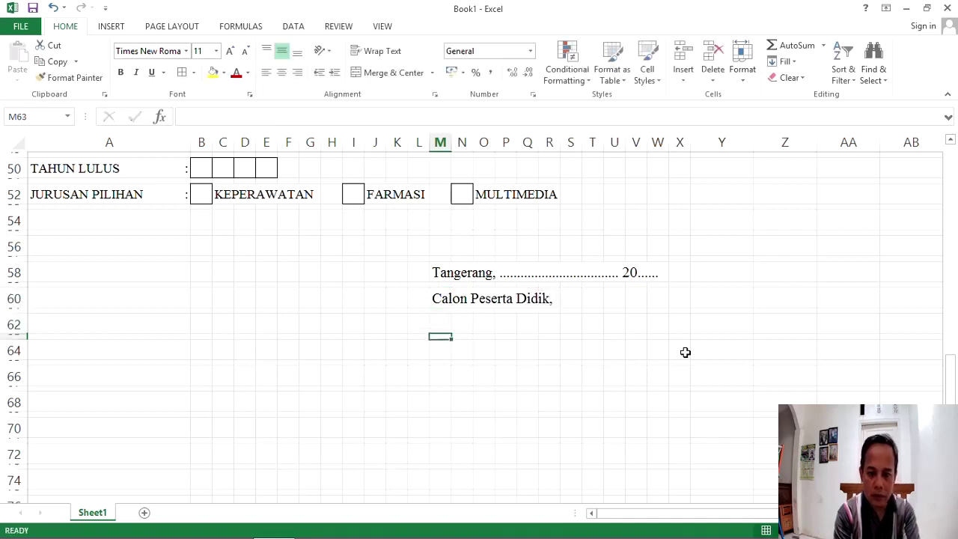
key(Return)
key(Return)
key(Return)
key(Return)
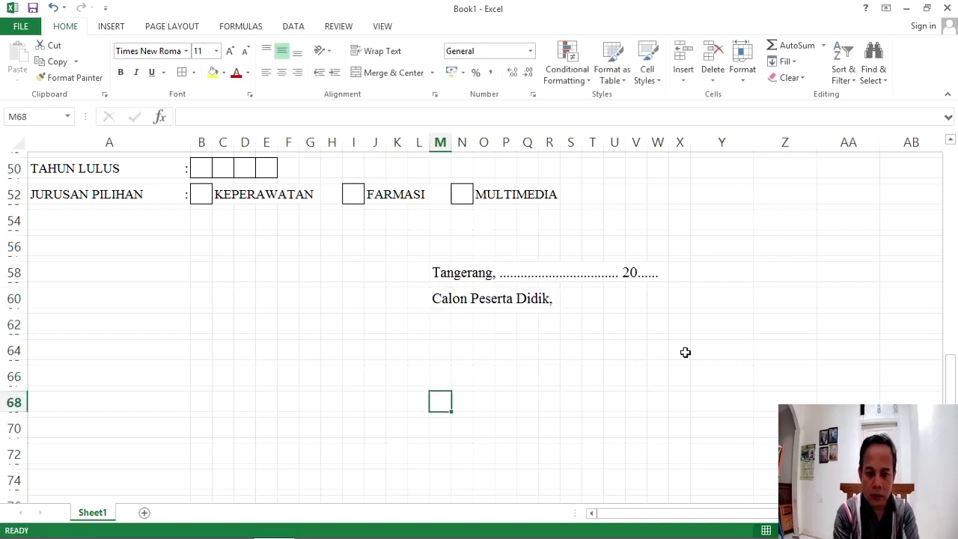
text(________________________)
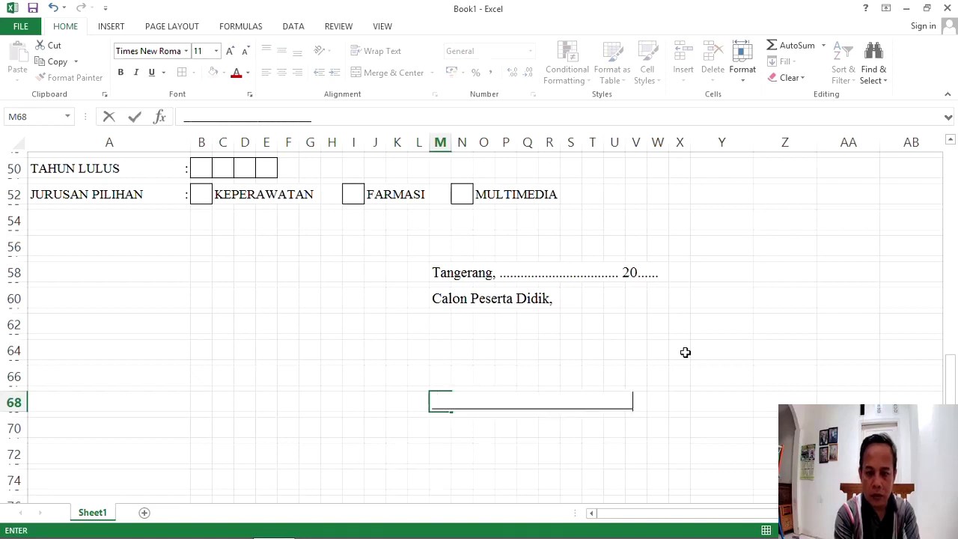
key(Return)
click(348, 408)
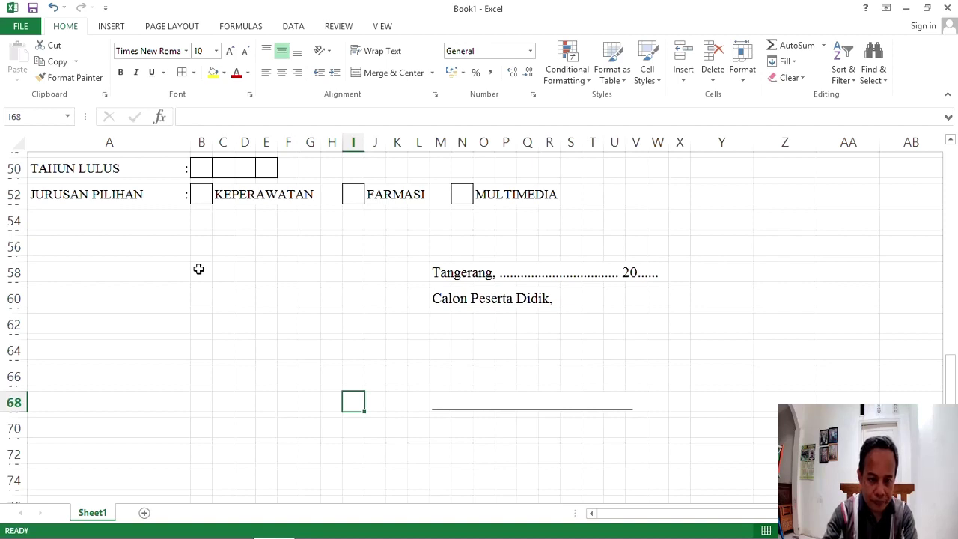
Step: Merge B58:G68 into one photo box labelled 'Pas Photo 3x4'
drag(198, 269, 308, 404)
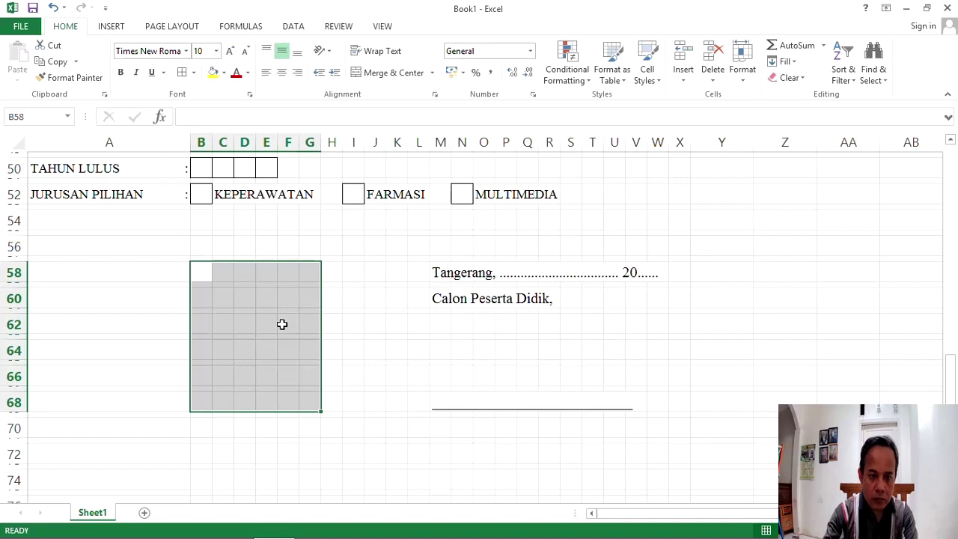
click(389, 75)
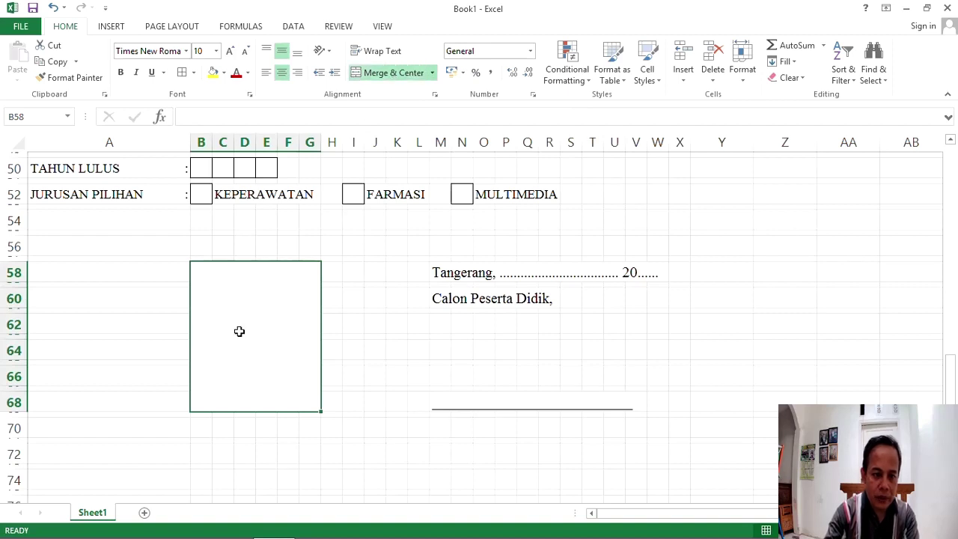
text(Pas)
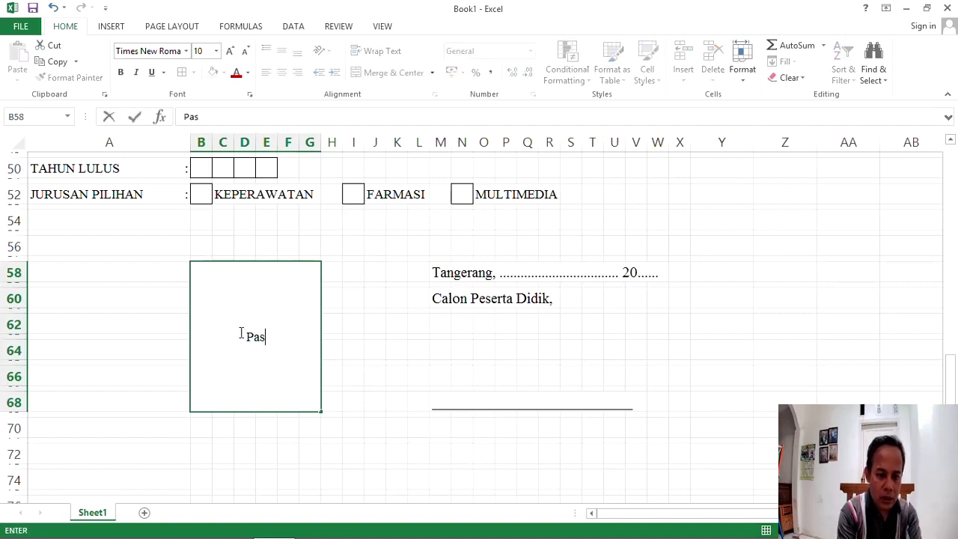
text( Phot)
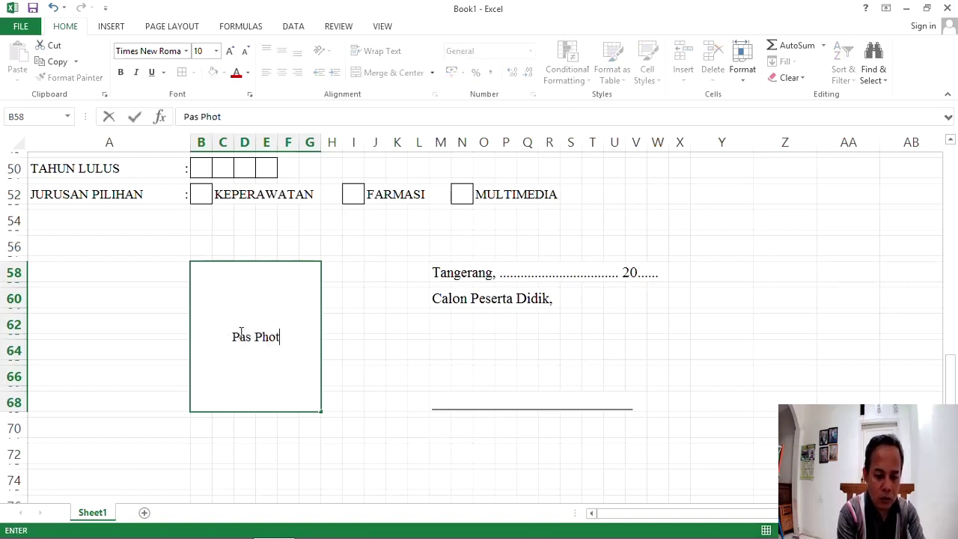
text(o 3x4)
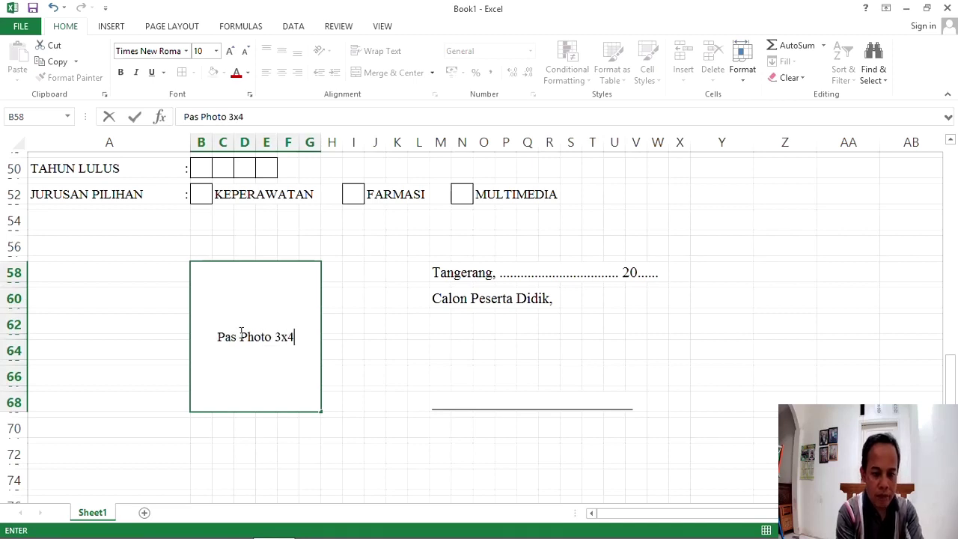
key(Return)
click(240, 332)
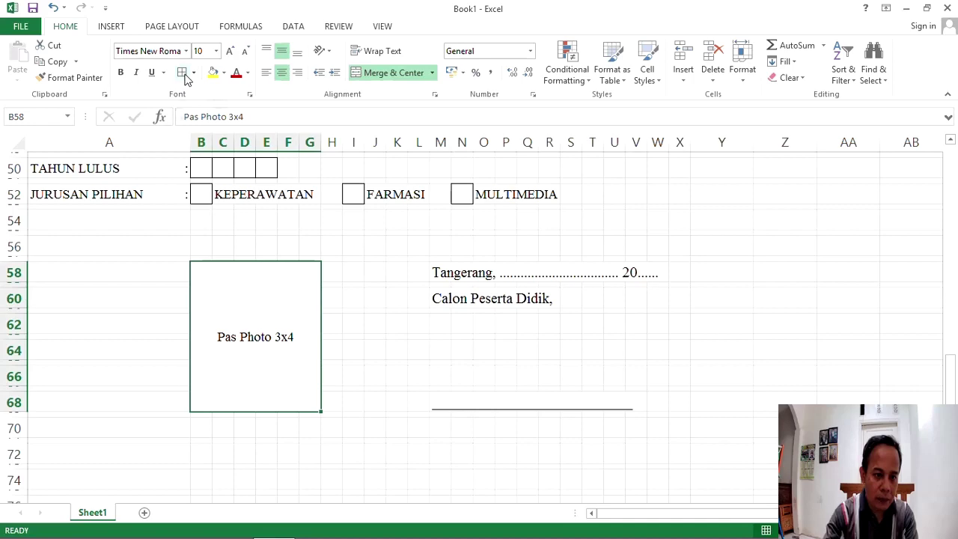
click(415, 347)
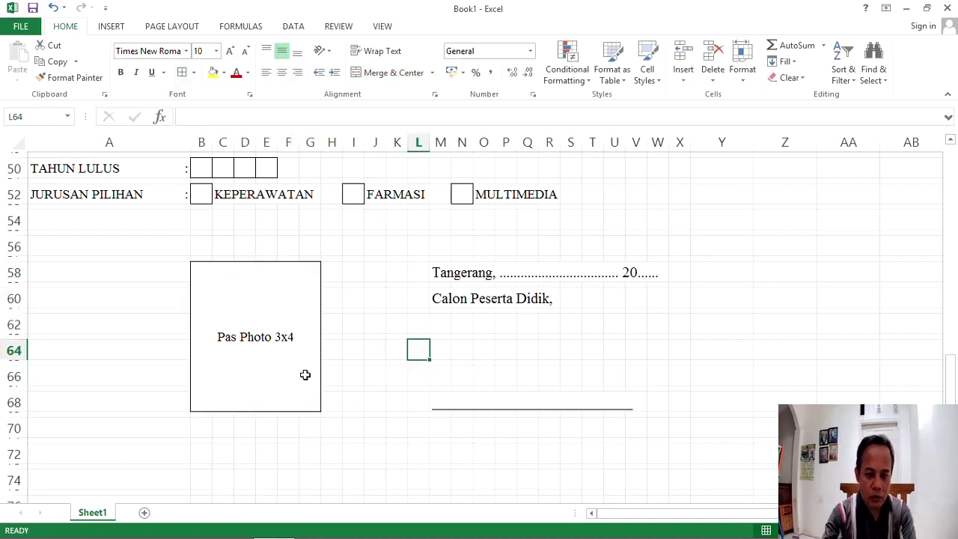
Step: Select A1:X70 and set it as the sheet's print area
scroll(309, 378, up, 7)
scroll(310, 377, up, 9)
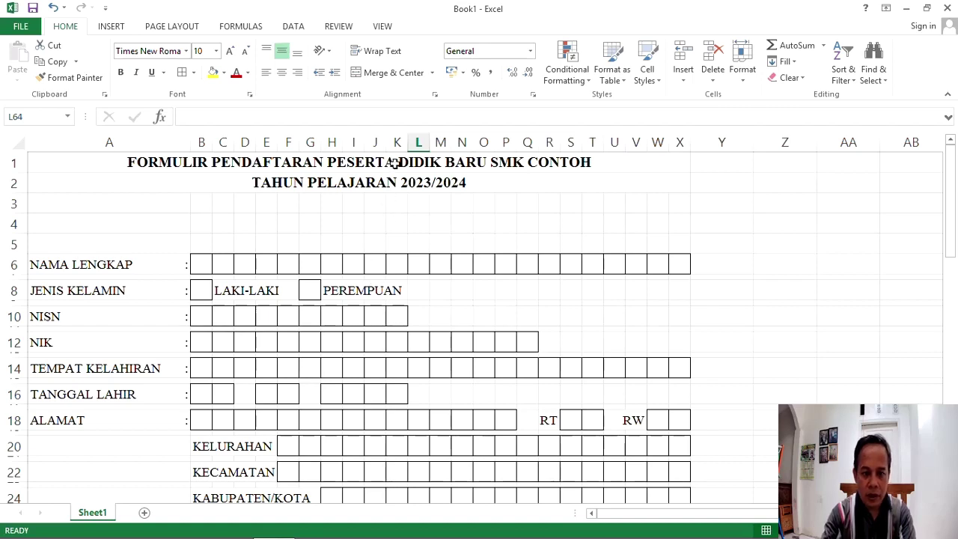
drag(400, 163, 750, 382)
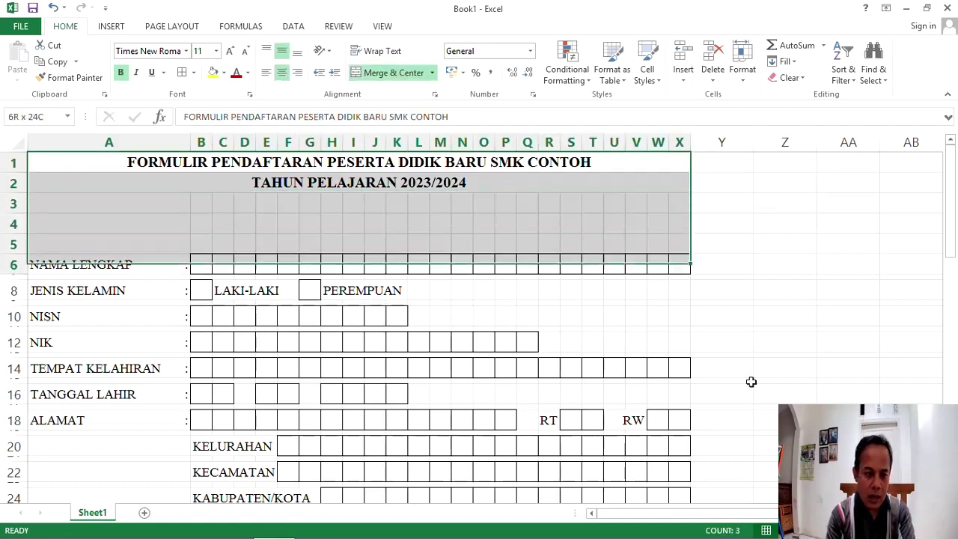
scroll(751, 382, down, 4)
scroll(750, 382, down, 5)
scroll(751, 382, down, 7)
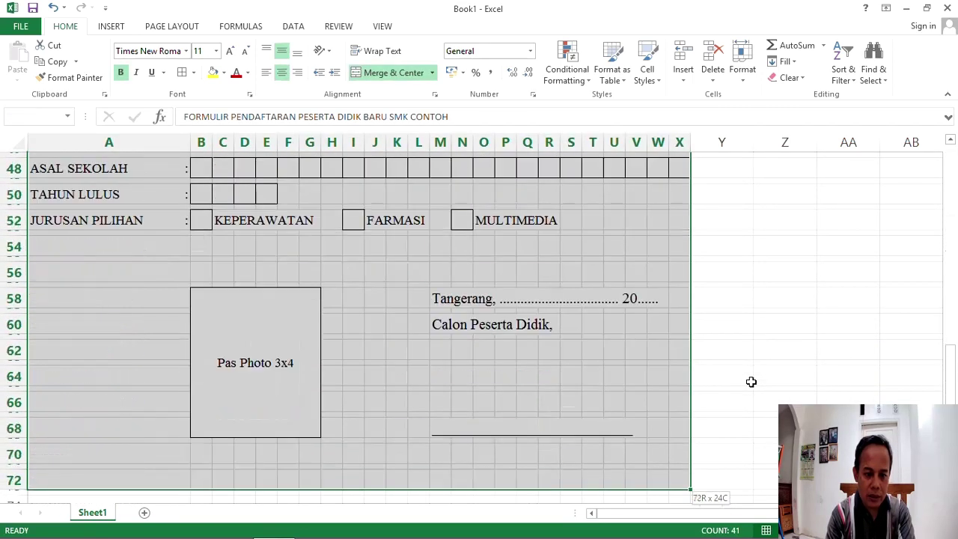
drag(750, 381, 750, 381)
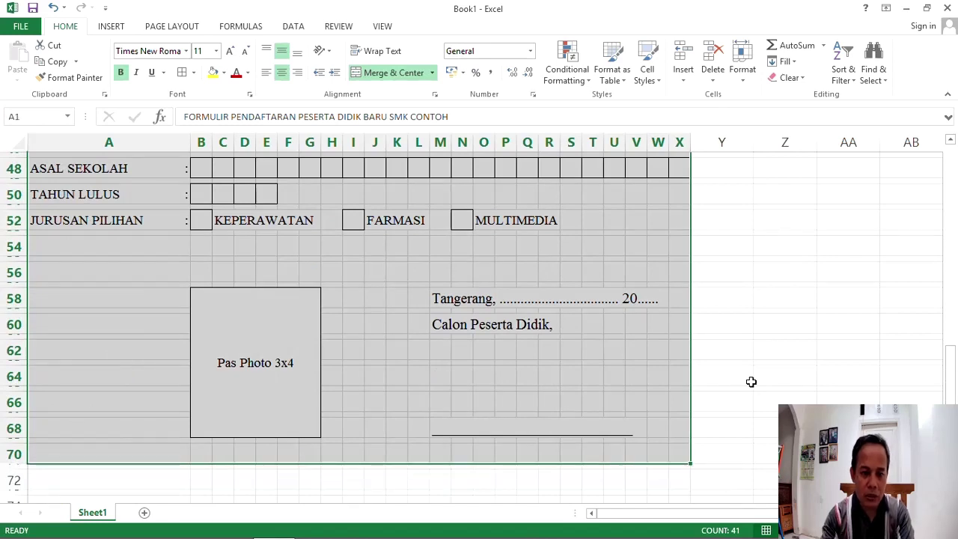
scroll(751, 381, up, 7)
scroll(750, 381, up, 8)
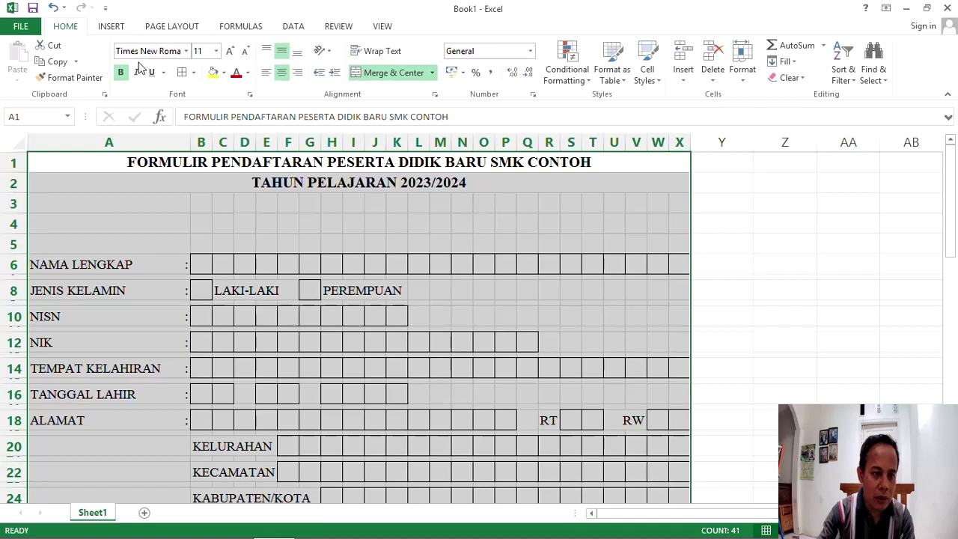
click(180, 27)
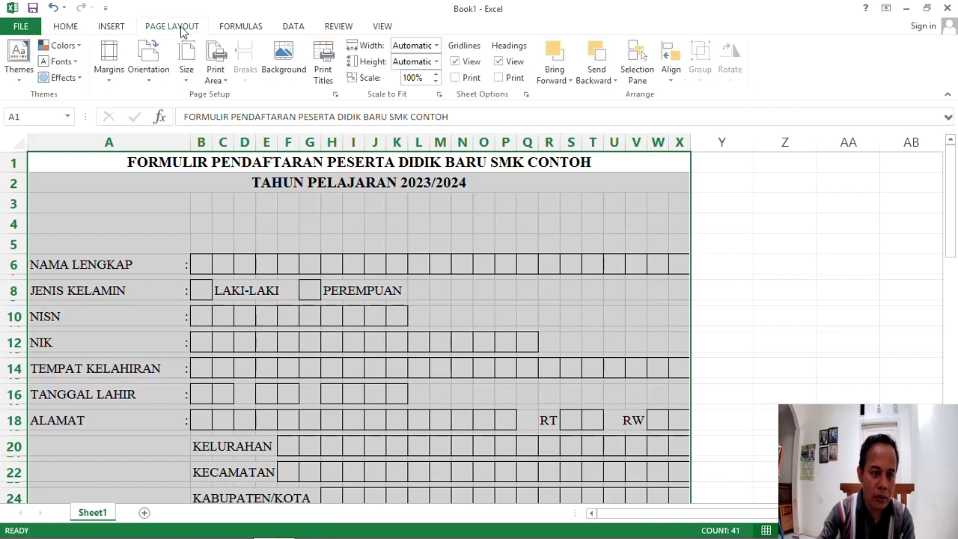
click(220, 80)
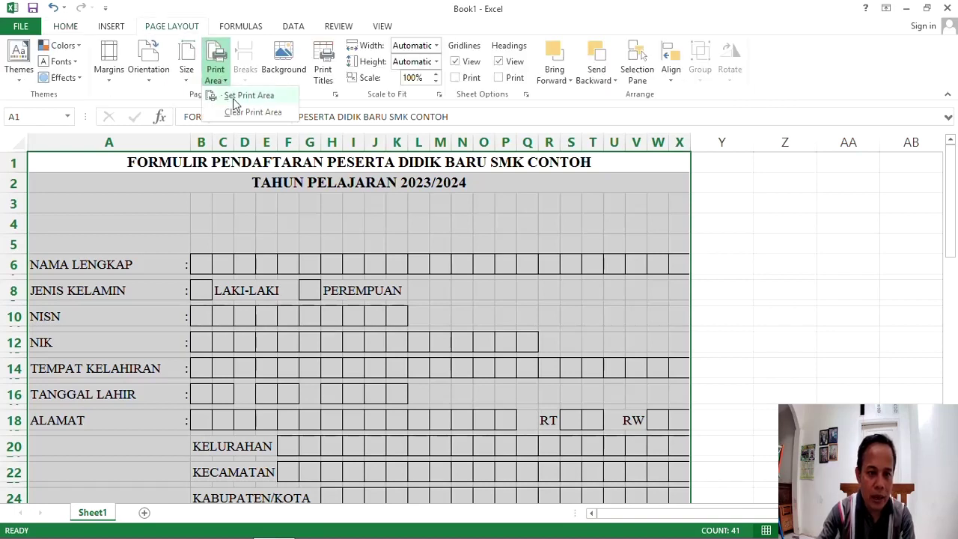
click(241, 95)
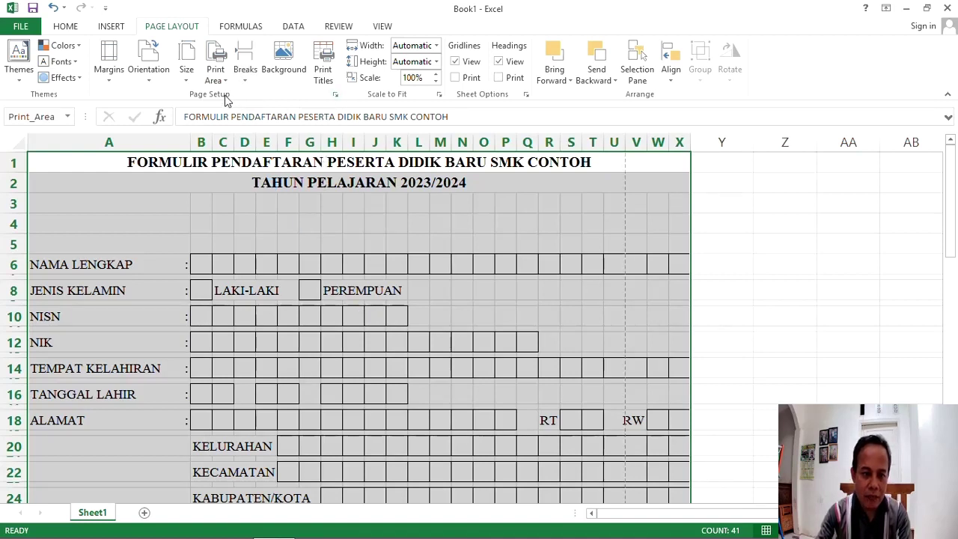
Step: In Page Setup, set the left and right margins to 1 and the top and bottom margins to 2
click(335, 96)
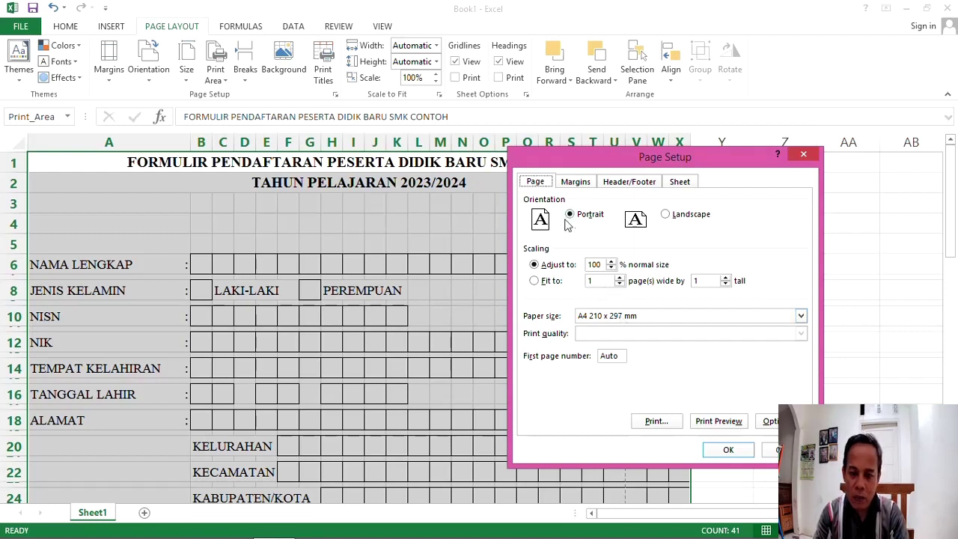
click(582, 186)
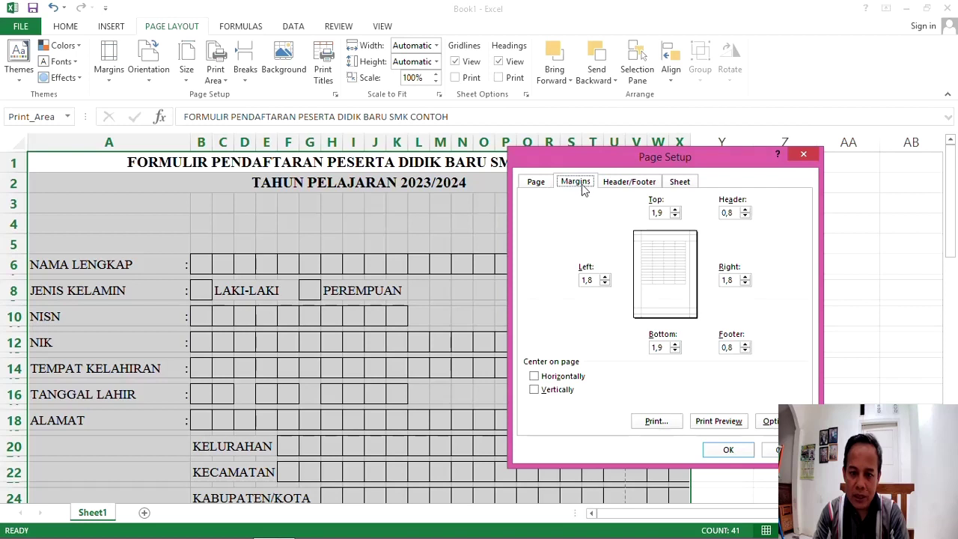
click(588, 279)
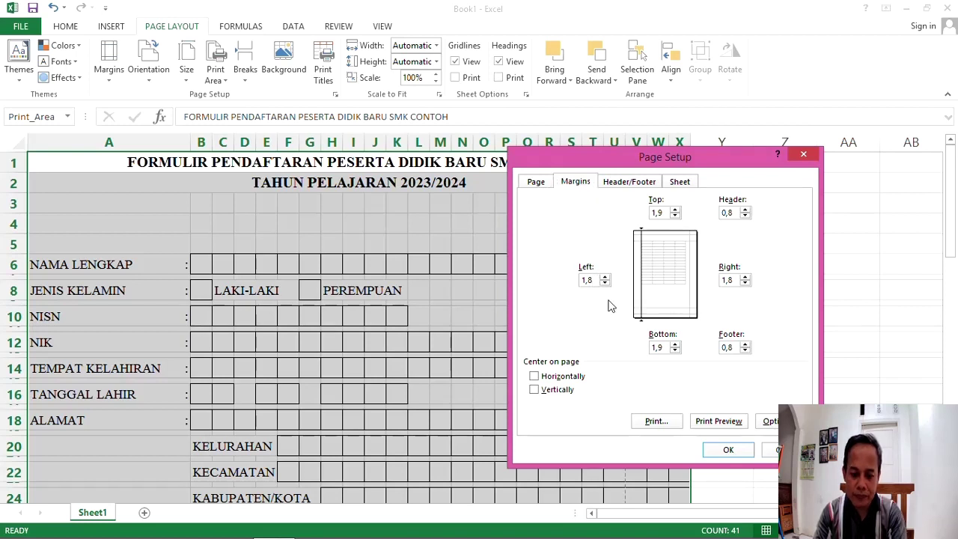
key(BackSpace)
key(BackSpace)
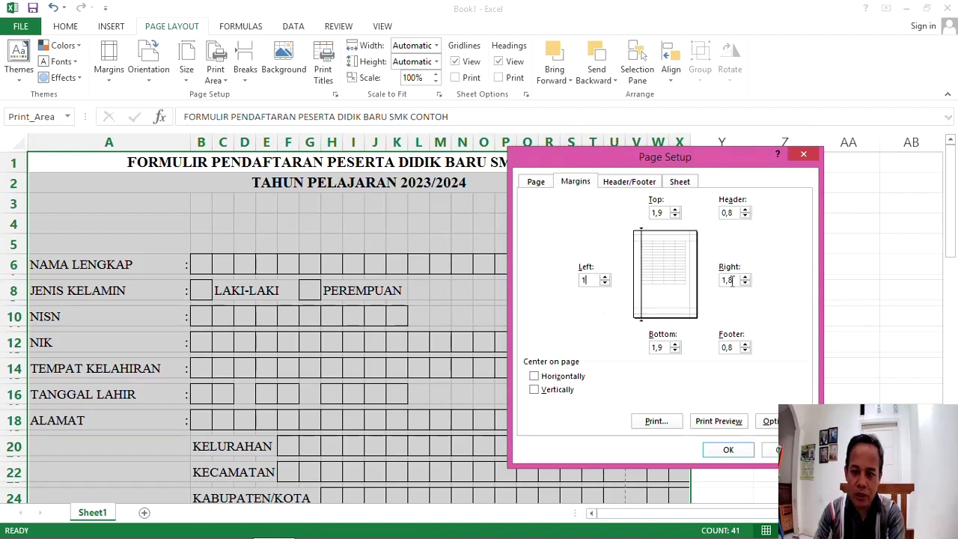
click(736, 280)
key(BackSpace)
key(BackSpace)
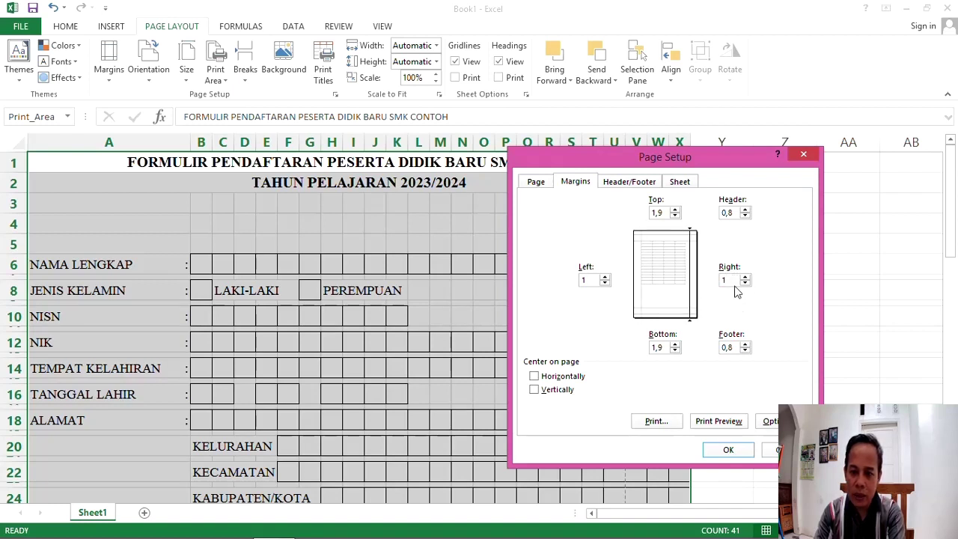
click(675, 211)
text(2)
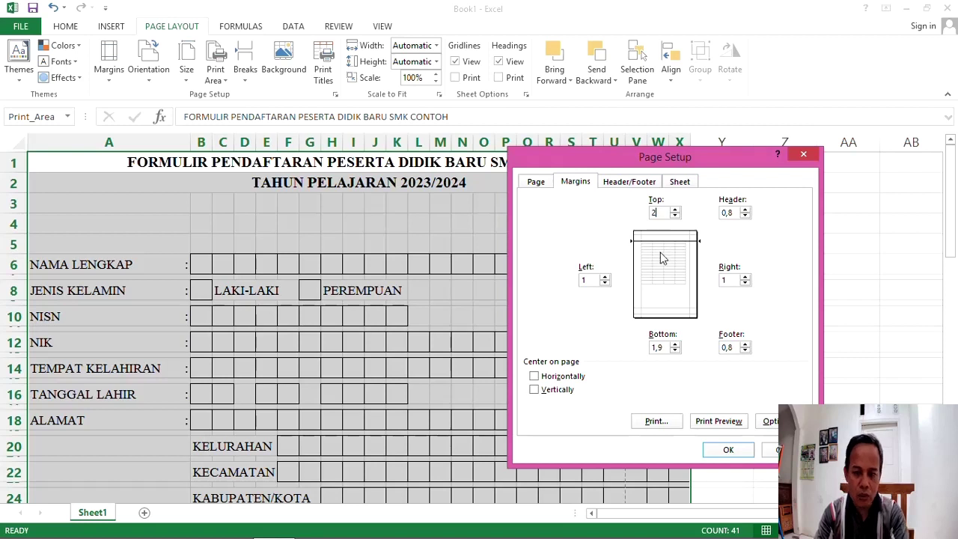
double_click(662, 349)
text(2)
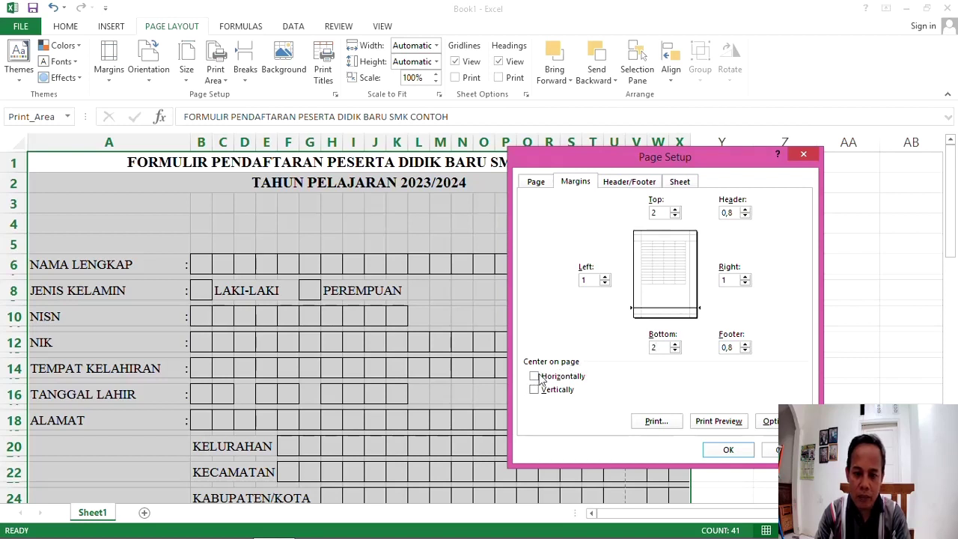
Step: Centre the form horizontally on the page, apply the margin settings, and deselect the form
click(535, 377)
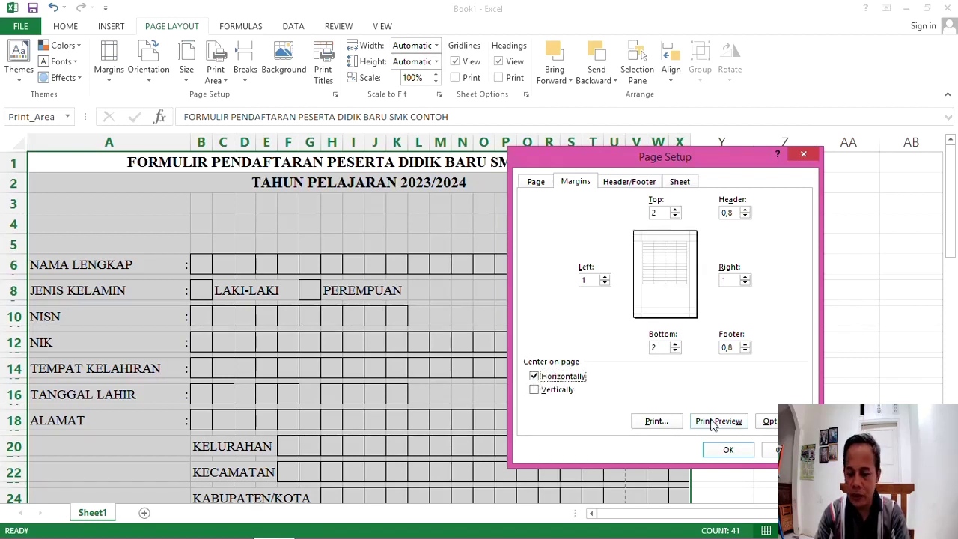
click(727, 450)
click(791, 361)
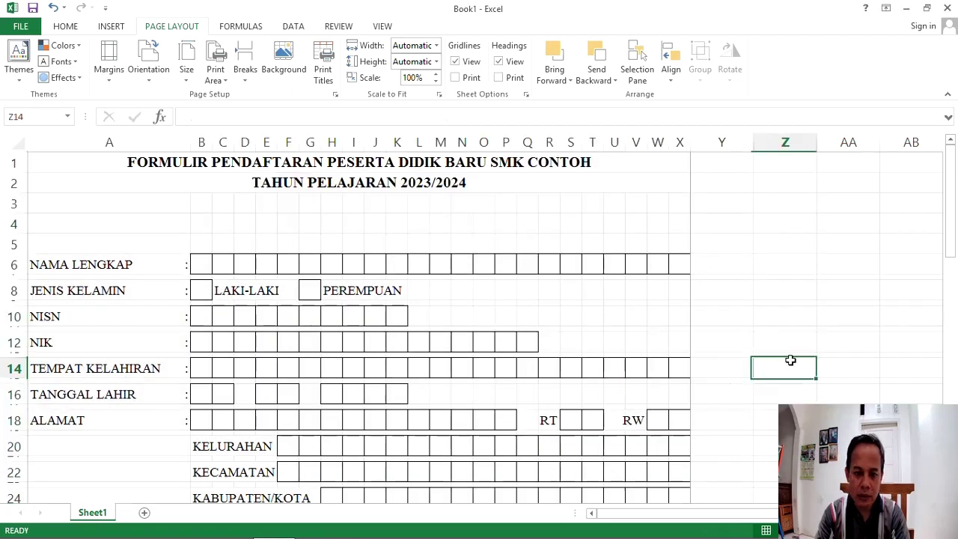
click(805, 314)
click(765, 419)
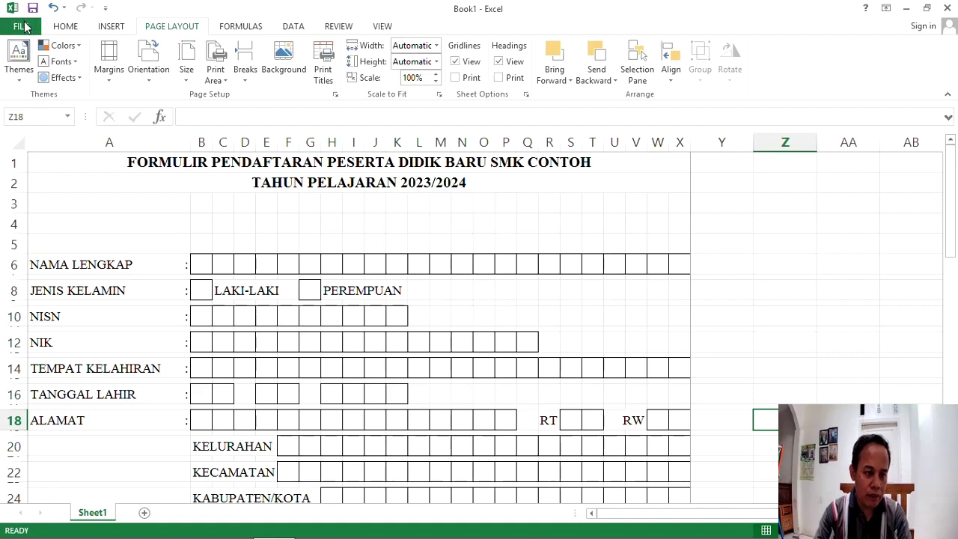
click(22, 27)
click(29, 193)
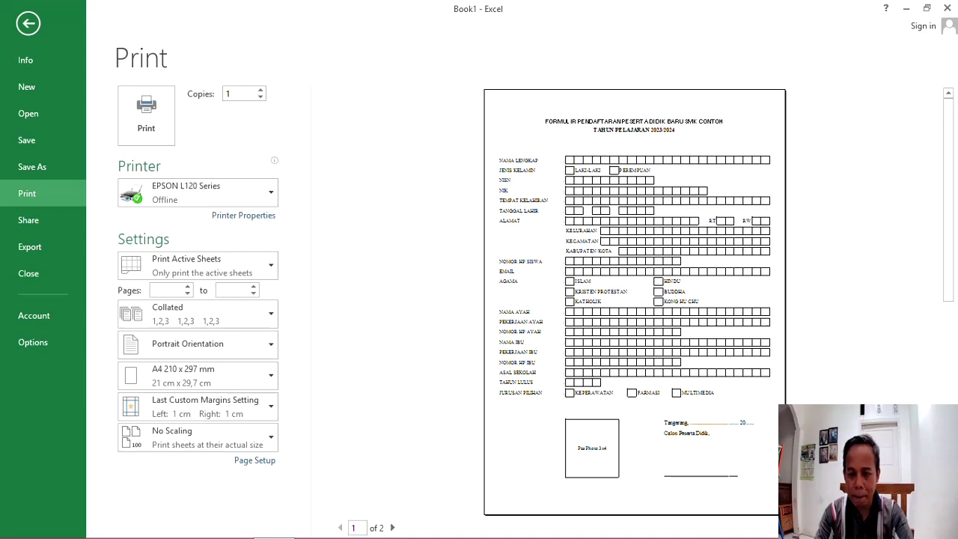
key(Escape)
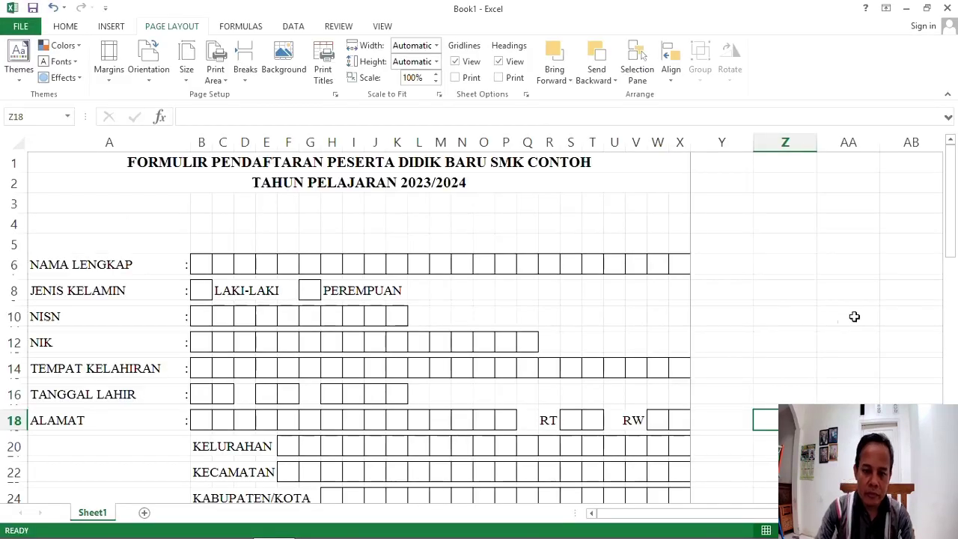
click(771, 278)
click(848, 472)
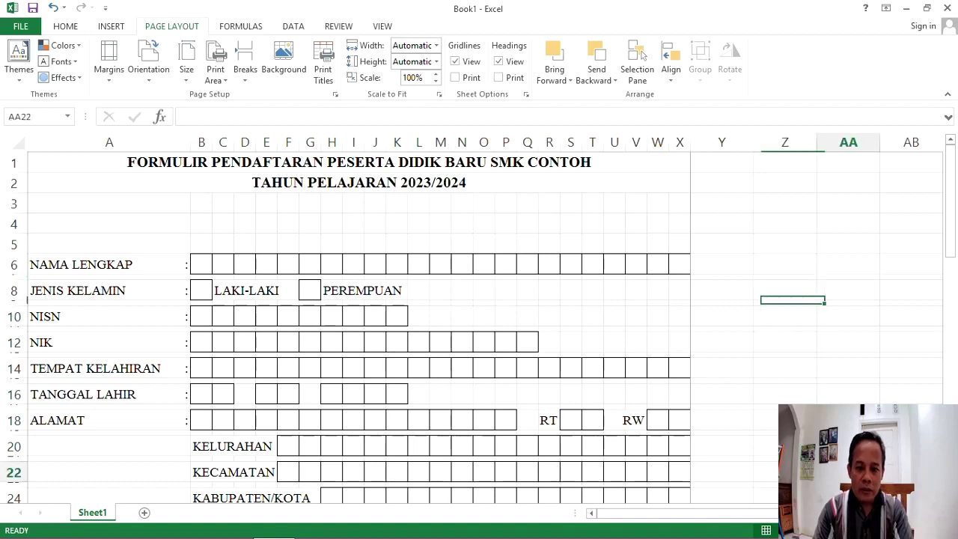